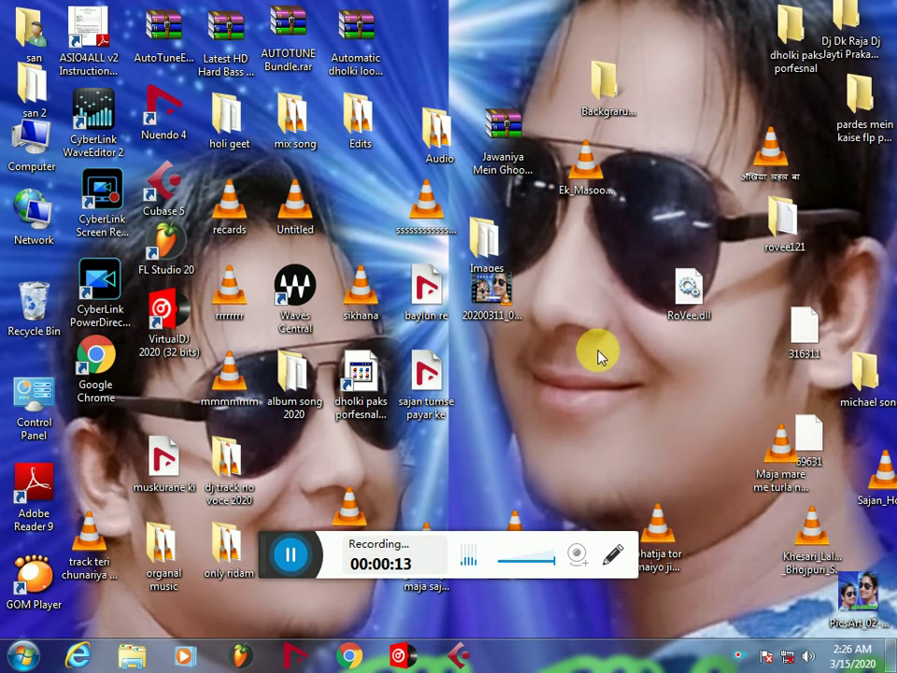
right_click(457, 53)
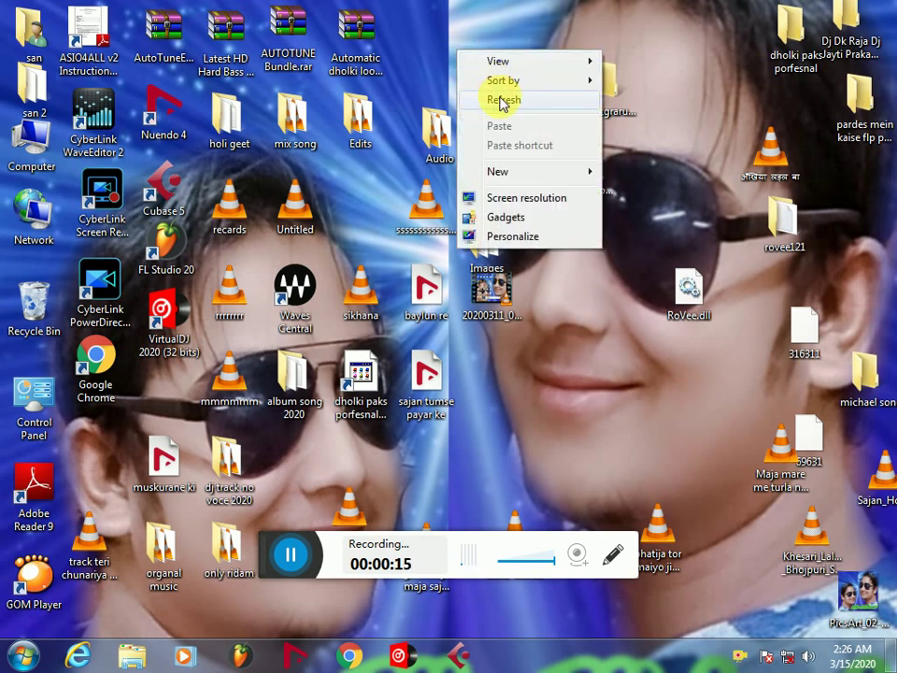
left_click(502, 99)
right_click(507, 54)
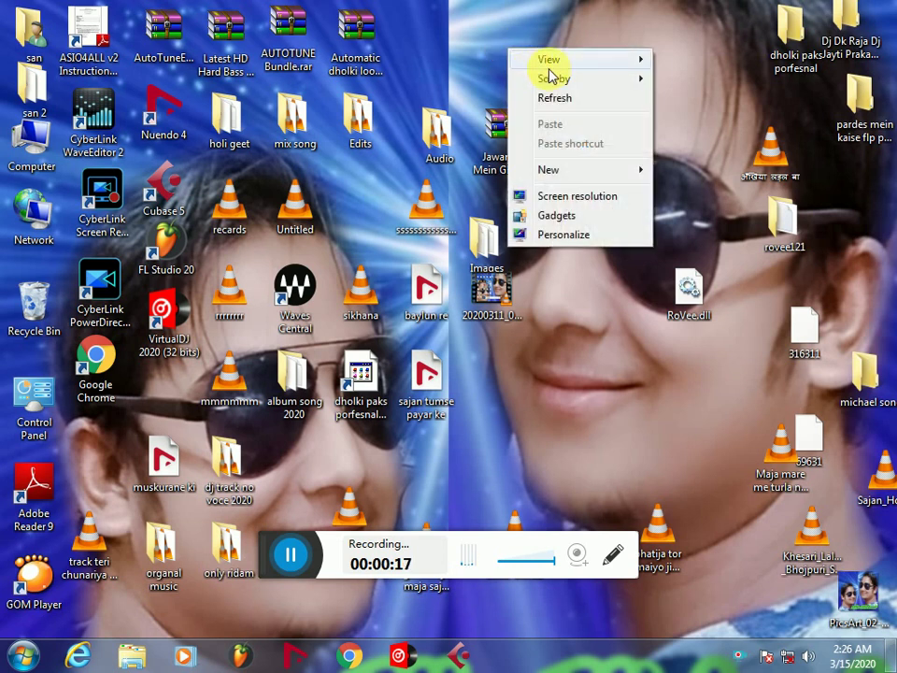
left_click(555, 98)
Launch Nuendo 4 and create a new empty project in the Desktop folder.
double_click(168, 120)
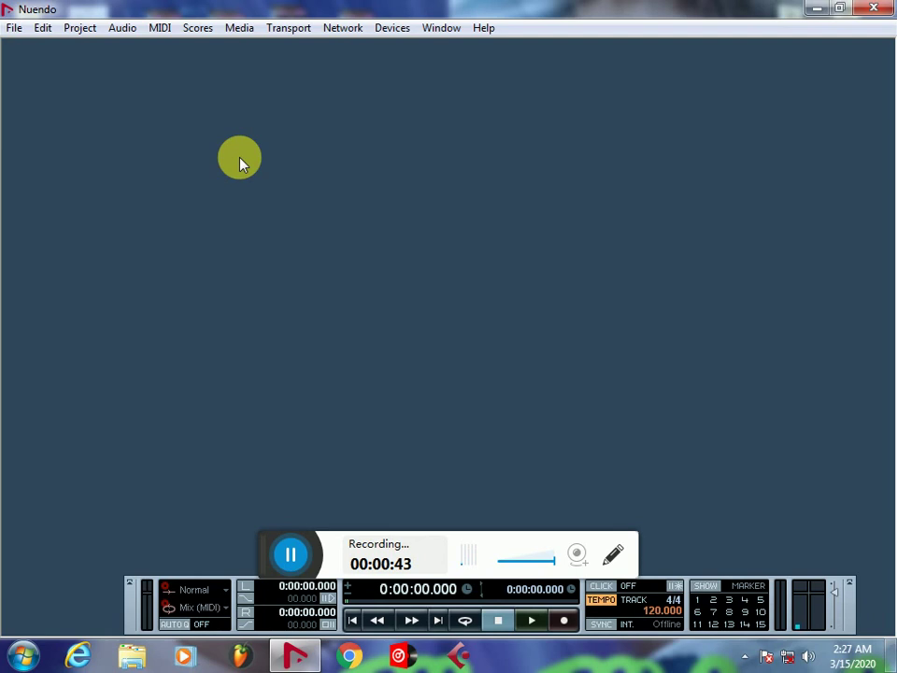
key("ctrl+n")
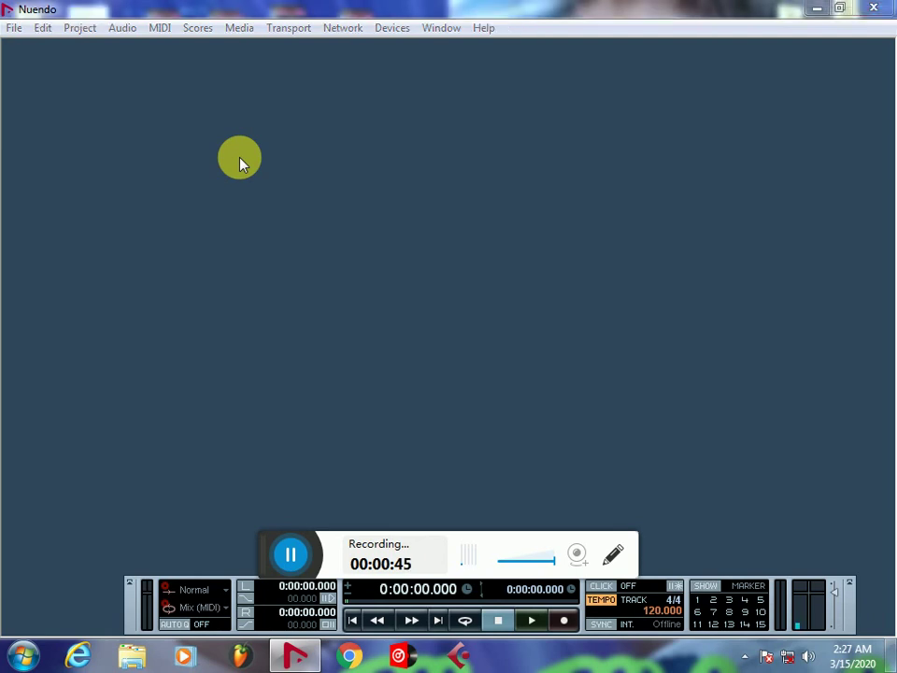
key("Return")
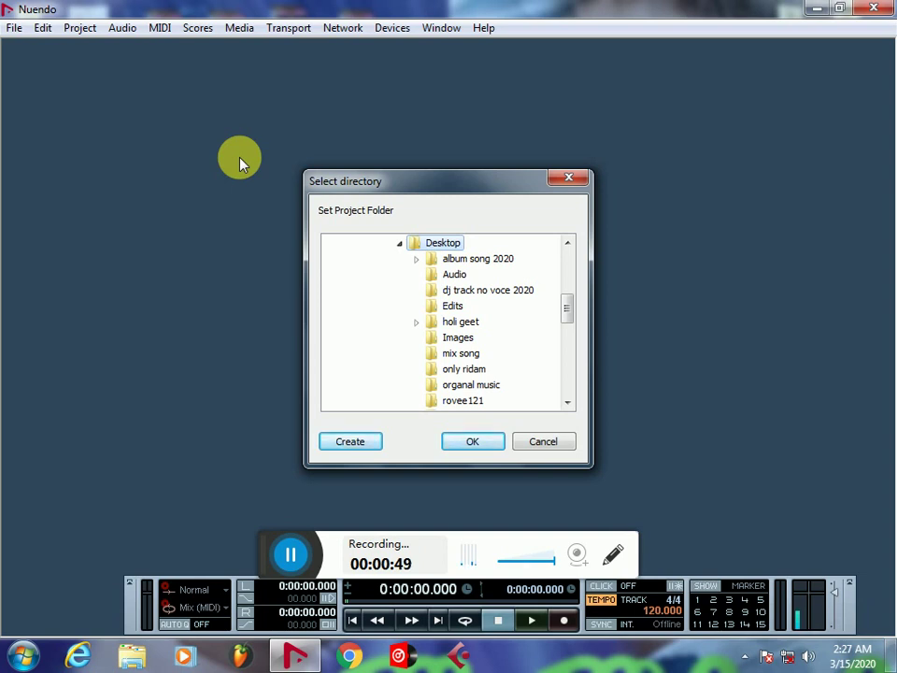
key("Return")
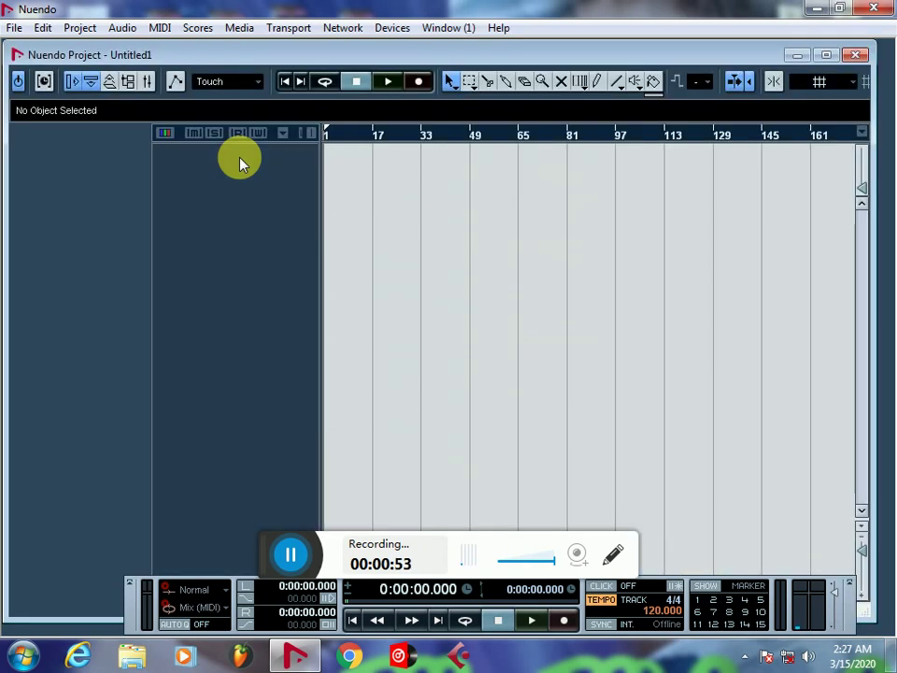
Add one mono audio track to the project and enlarge its height to reveal all its track controls.
right_click(240, 163)
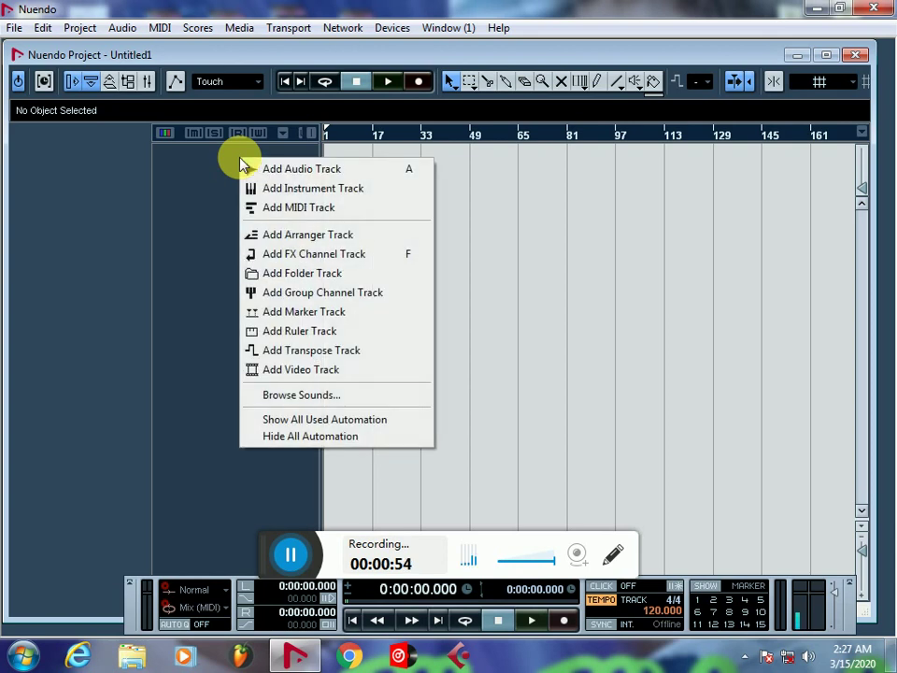
left_click(294, 170)
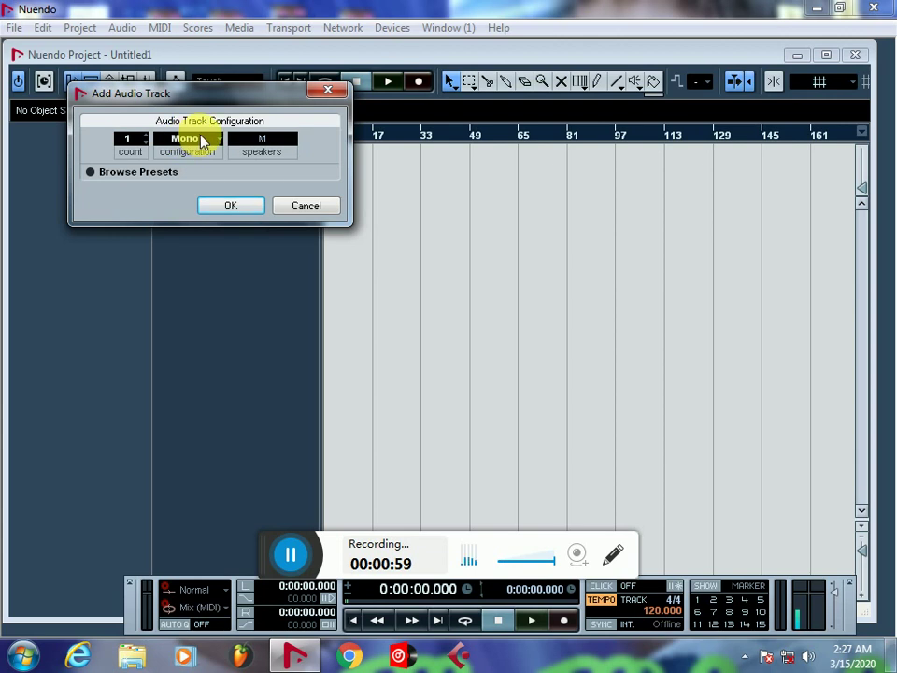
left_click(232, 206)
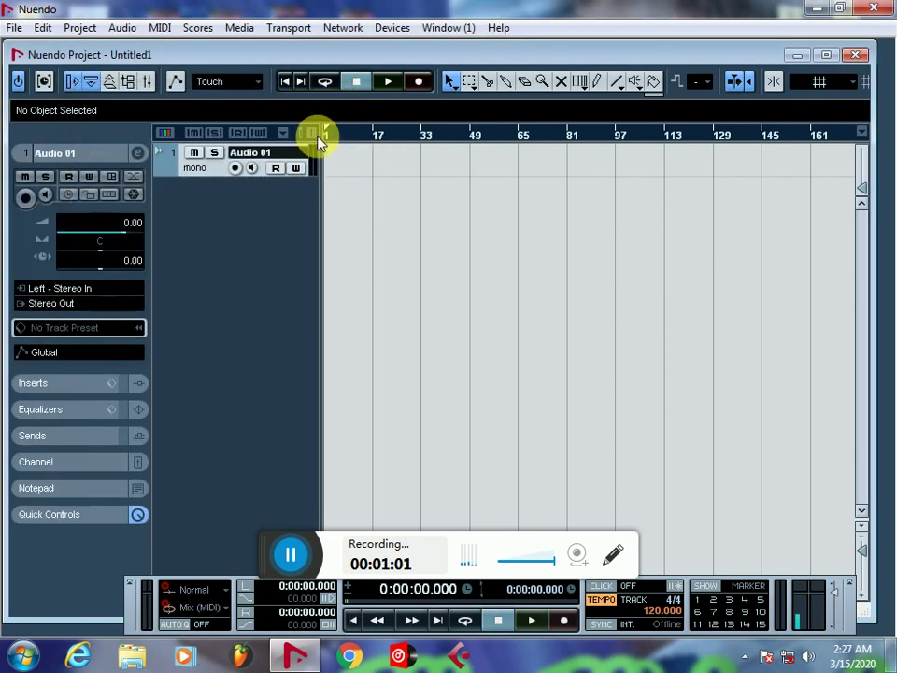
left_click_drag(218, 175, 216, 224)
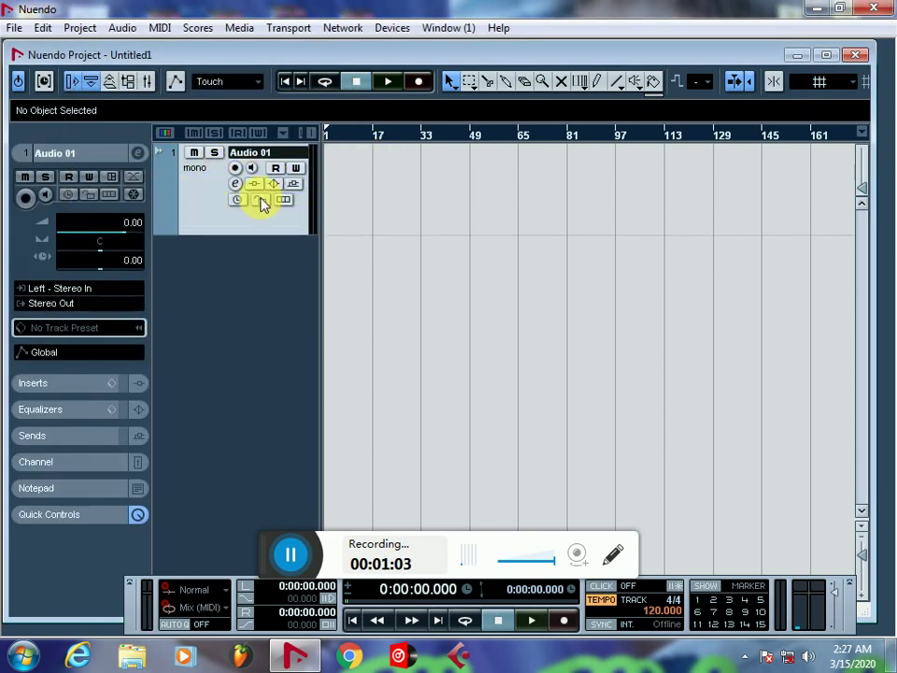
left_click_drag(338, 145, 240, 200)
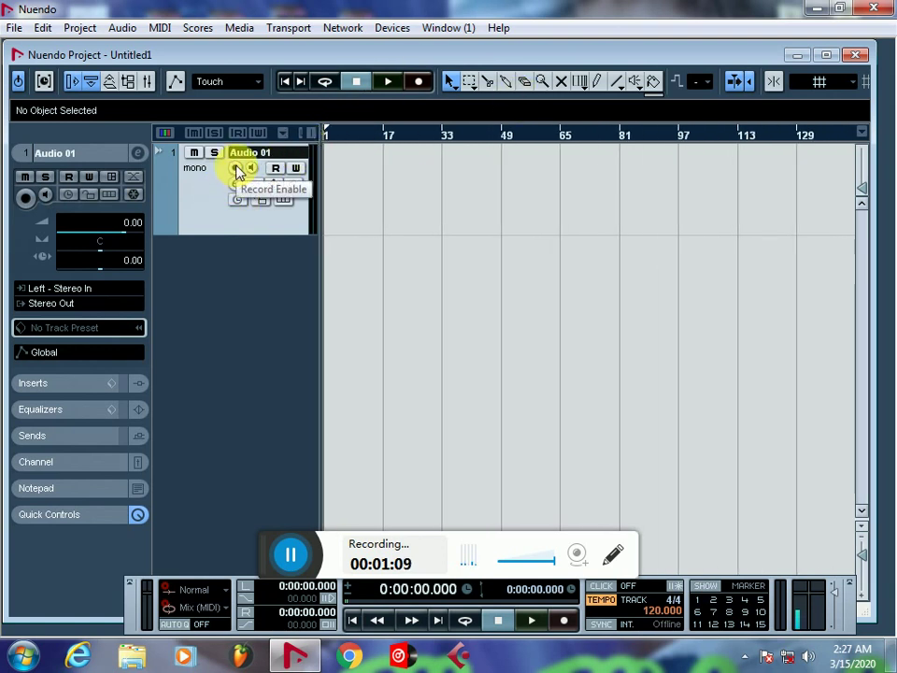
Record-enable Audio 01 and load Auto-Tune_Evo_VST from the Dynamics effects into its first insert slot.
left_click(237, 168)
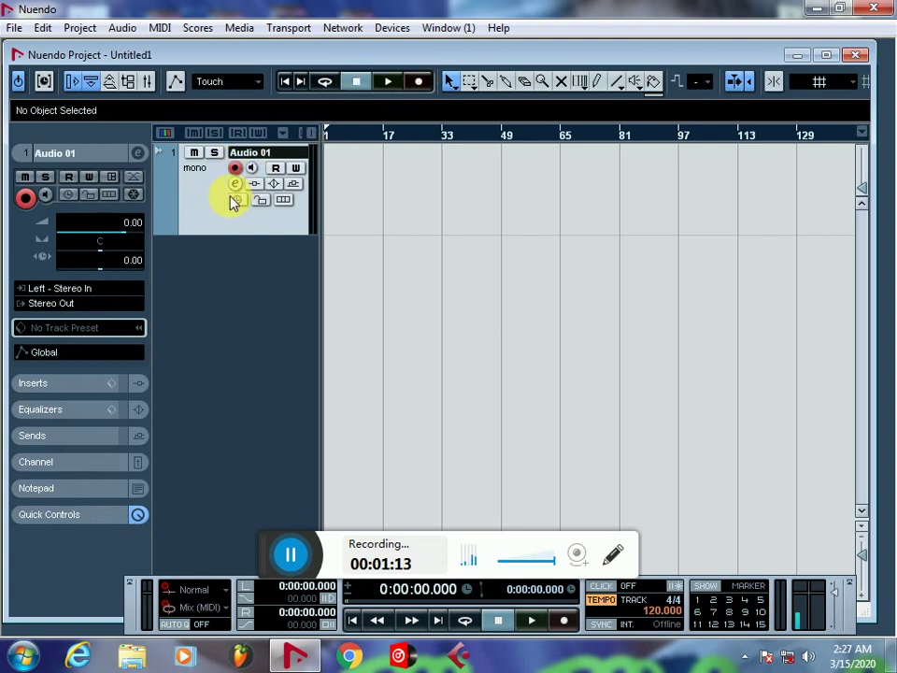
left_click(234, 181)
left_click(103, 176)
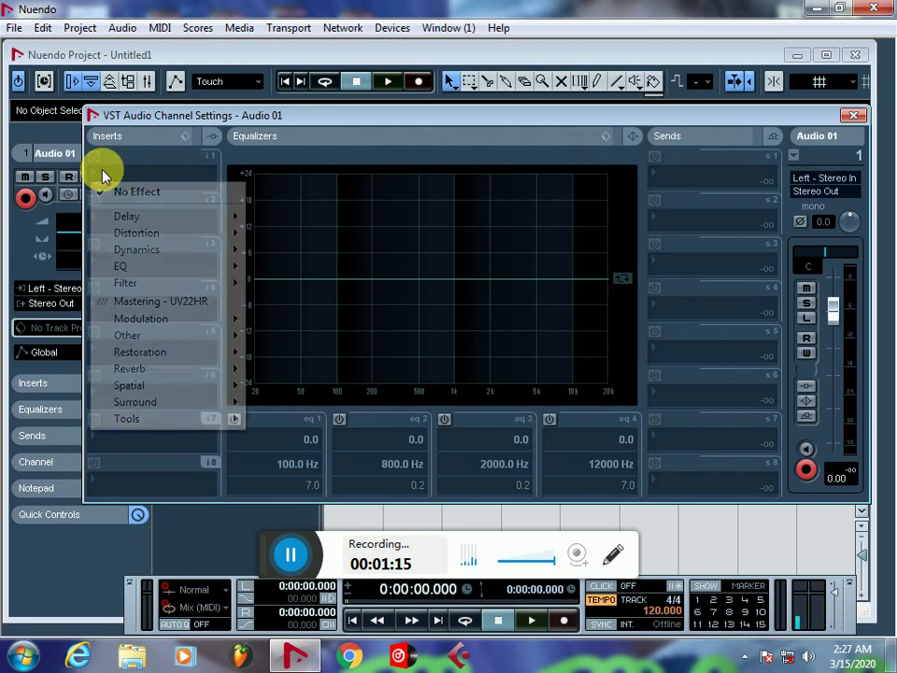
mouse_move(136, 252)
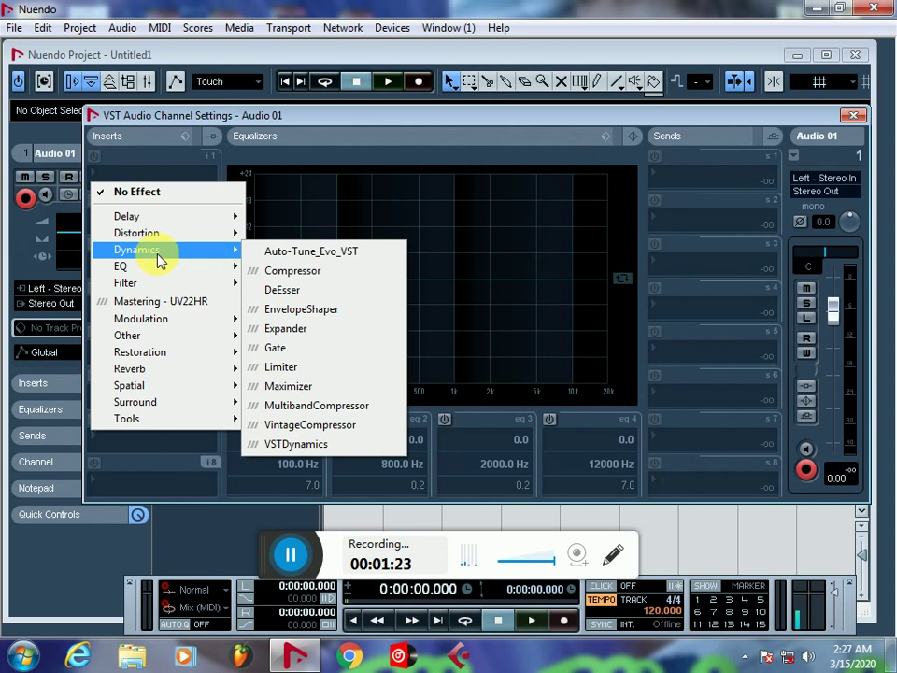
left_click(300, 253)
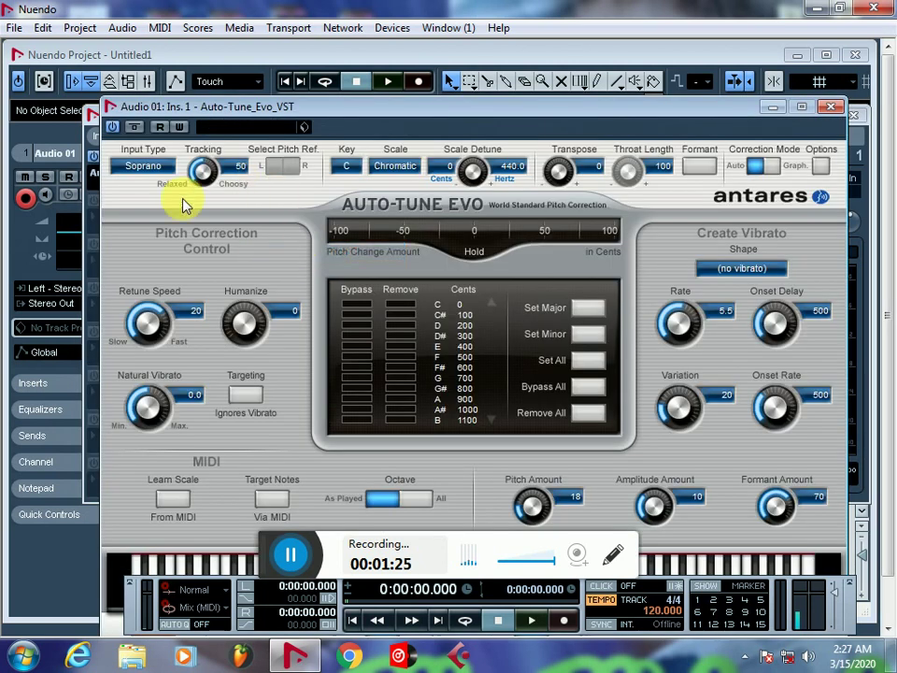
Set Auto-Tune Evo's input type to Alto/Tenor, its key to C and its scale to Major.
left_click(136, 165)
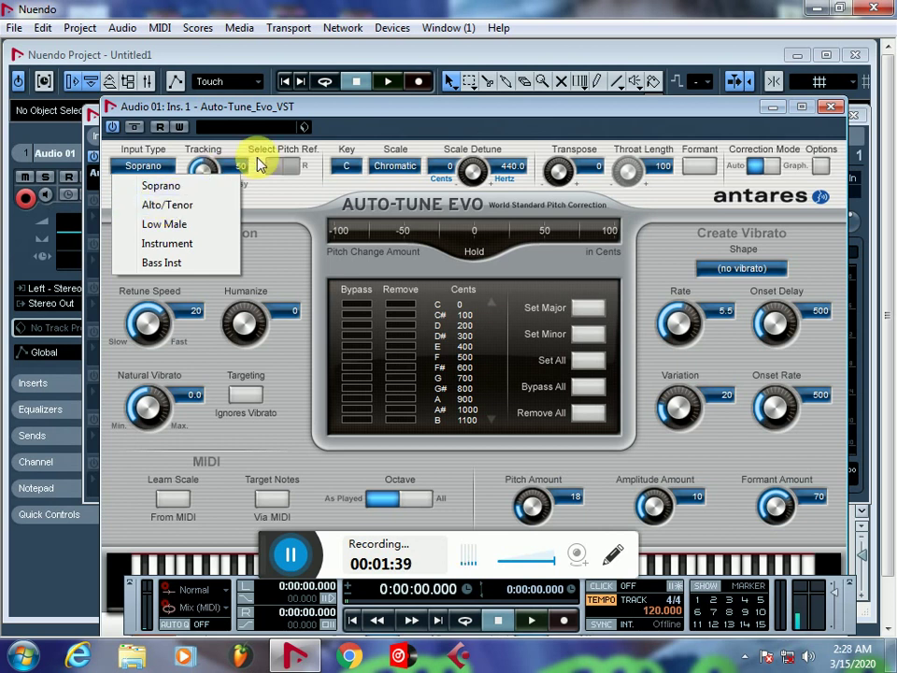
left_click(152, 205)
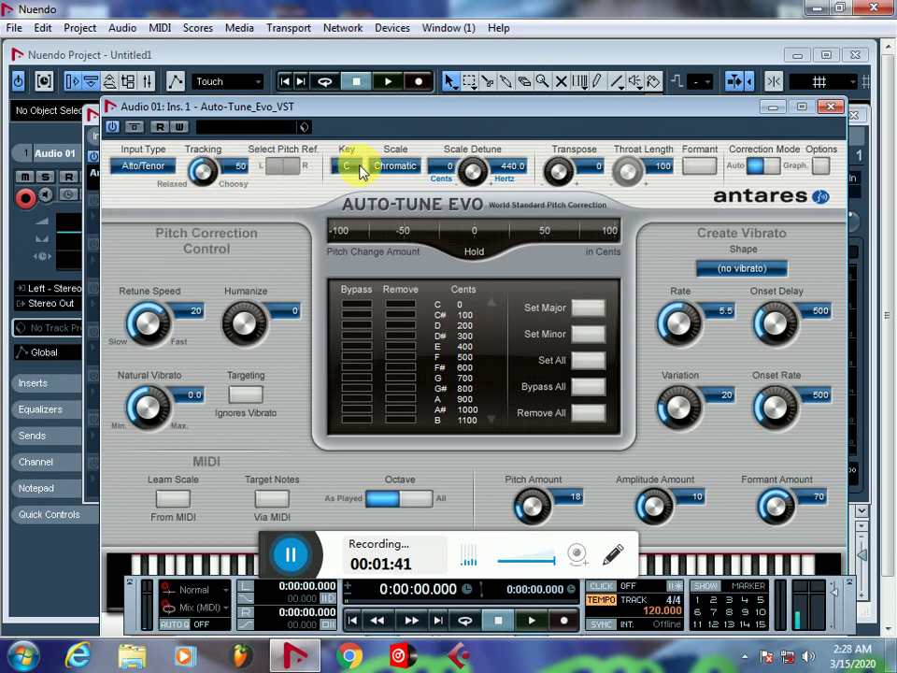
left_click(346, 168)
left_click(365, 185)
left_click(391, 167)
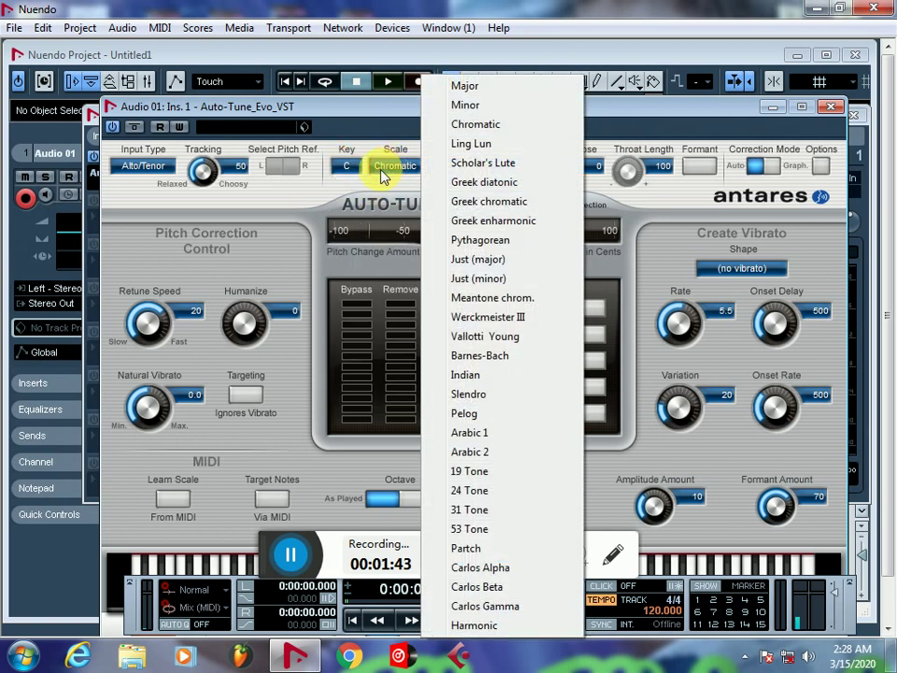
left_click(472, 87)
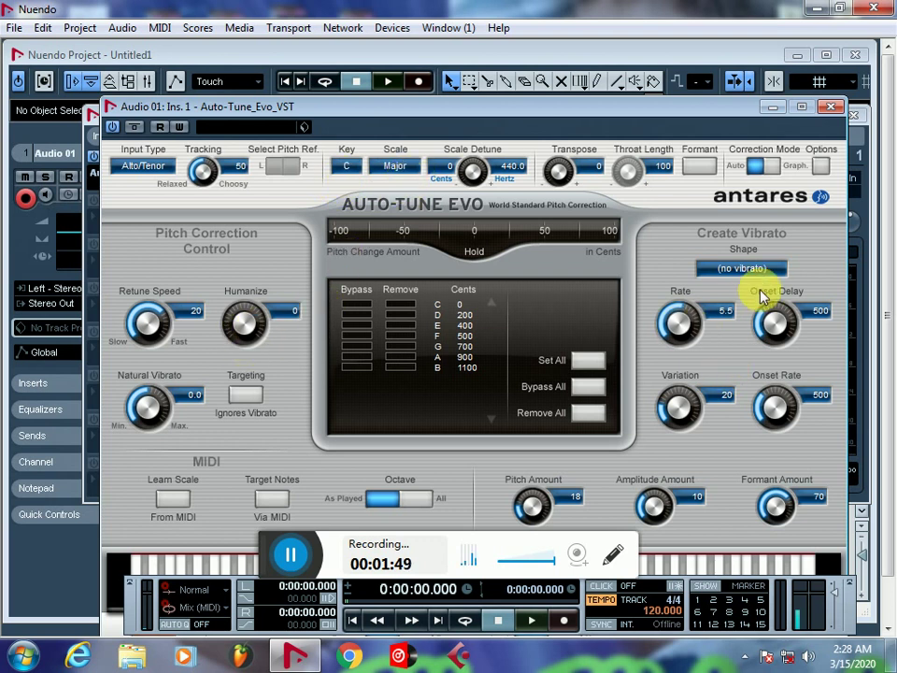
Raise Auto-Tune Evo's vibrato Onset Delay and Onset Rate to 1500 and Formant Amount to 100, and close the plug-in.
left_click_drag(776, 324, 771, 84)
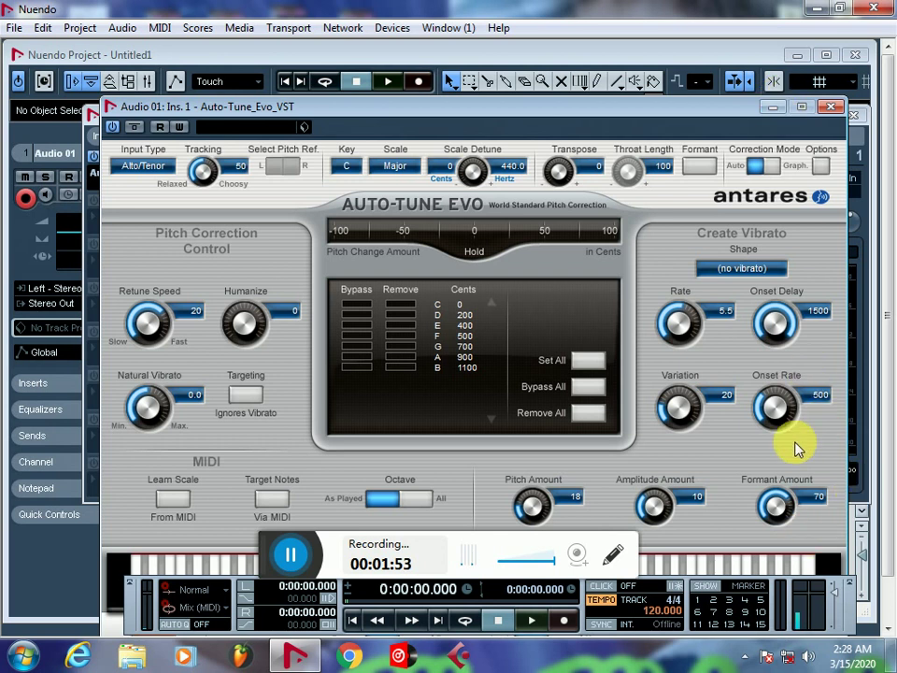
left_click_drag(774, 409, 747, 131)
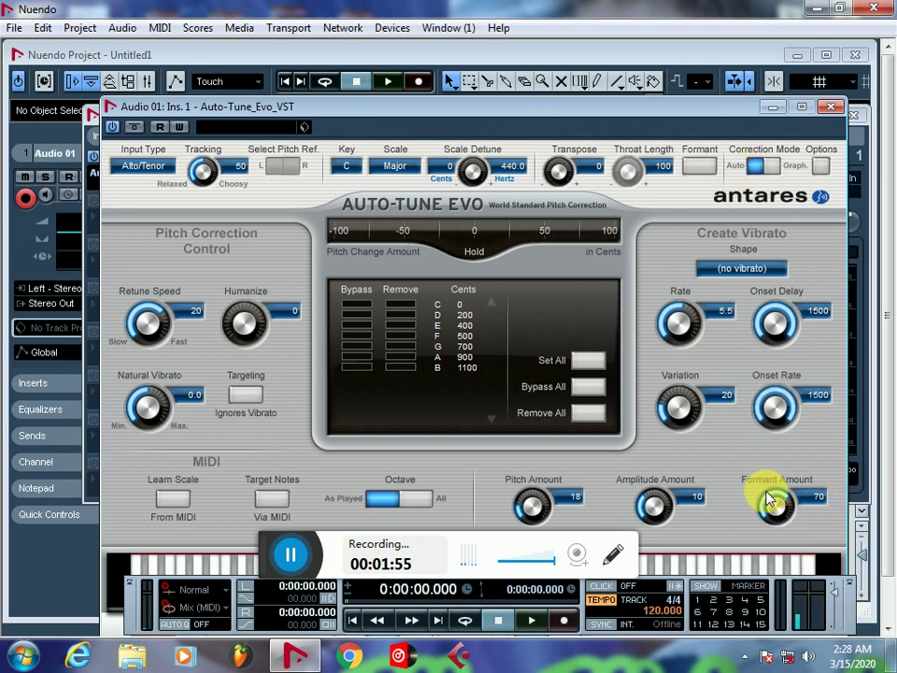
left_click_drag(788, 509, 734, 298)
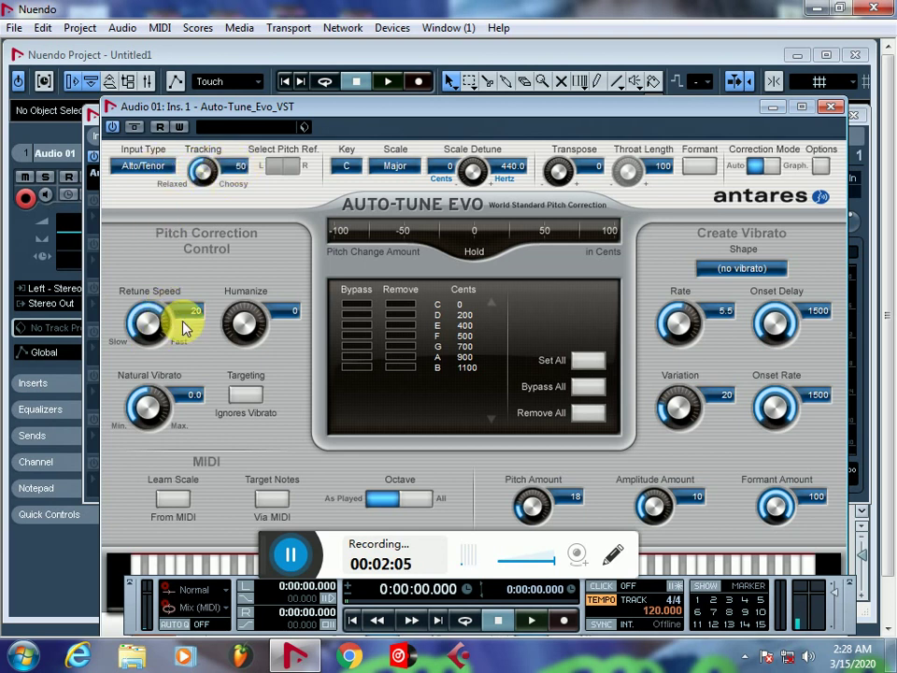
left_click(831, 109)
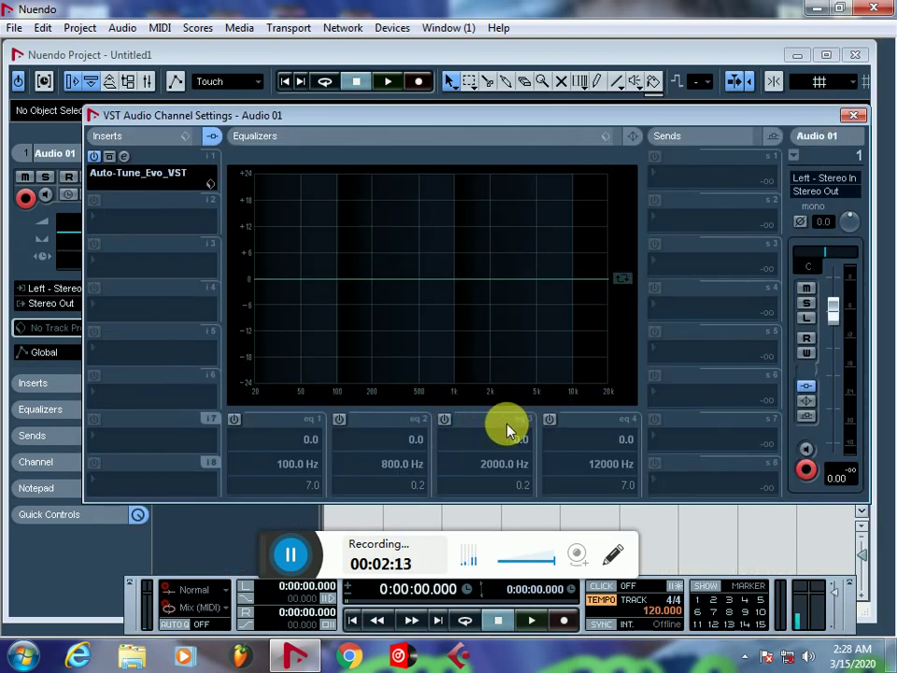
Enable EQ bands 2 and 3 on Audio 01, boosting about 5.4 dB near 101 Hz and 6 dB near 4921 Hz.
left_click(445, 420)
left_click(340, 419)
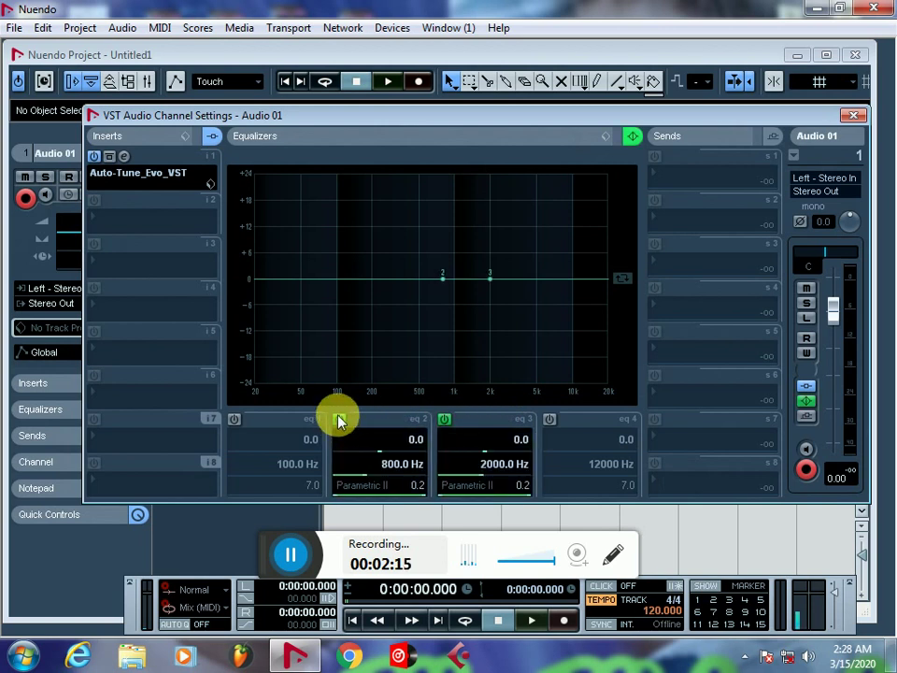
left_click_drag(485, 278, 537, 254)
left_click_drag(445, 278, 338, 262)
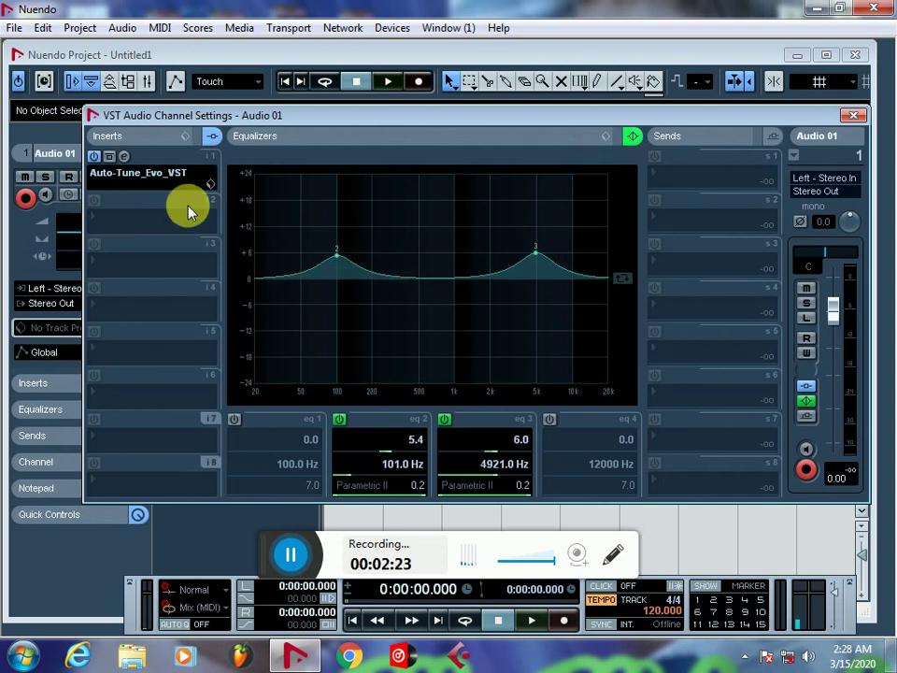
left_click(854, 116)
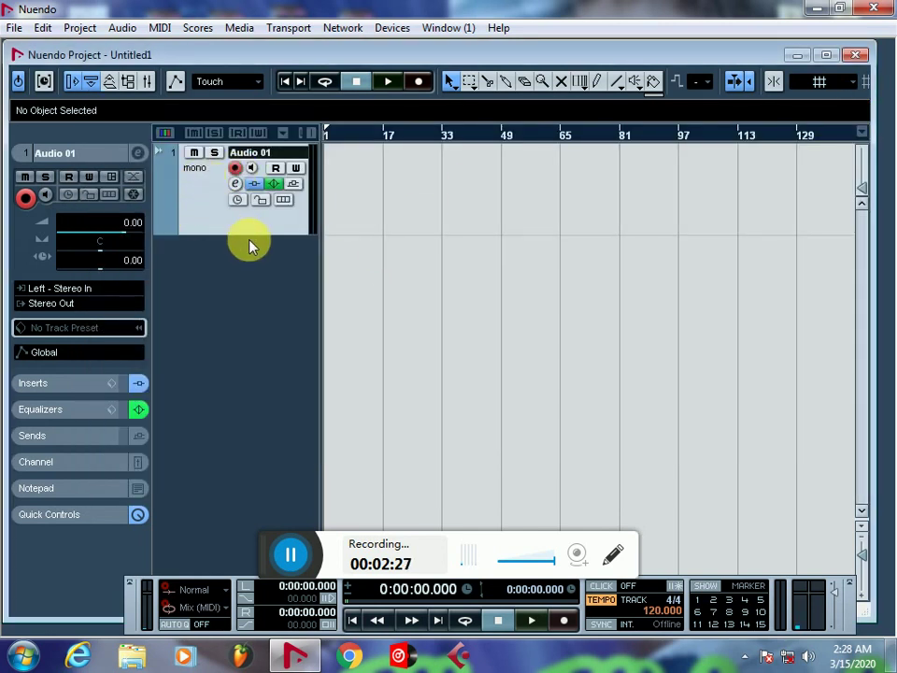
Record a take of about 40 seconds on the Audio 01 track from the project start.
left_click(421, 84)
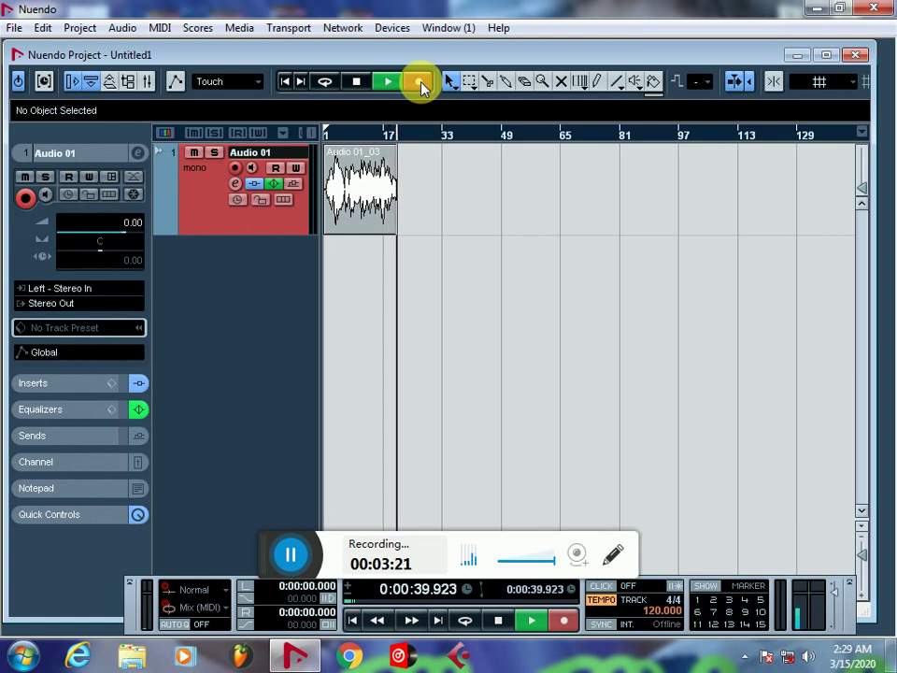
key("space")
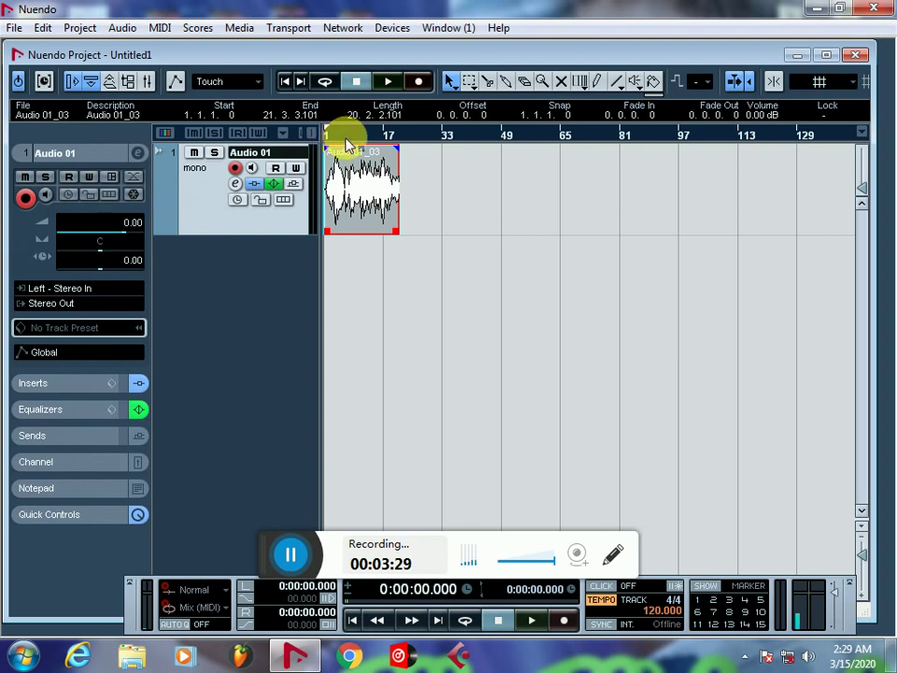
Play back the recorded take from the start and review the Auto-Tune insert and EQ in Audio 01's channel settings.
key("space")
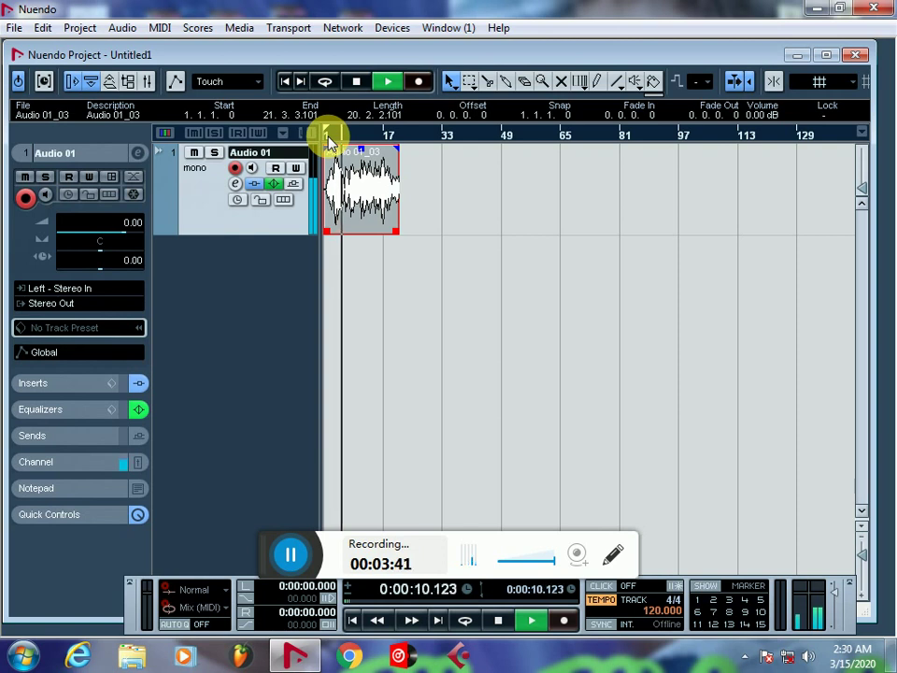
left_click(236, 183)
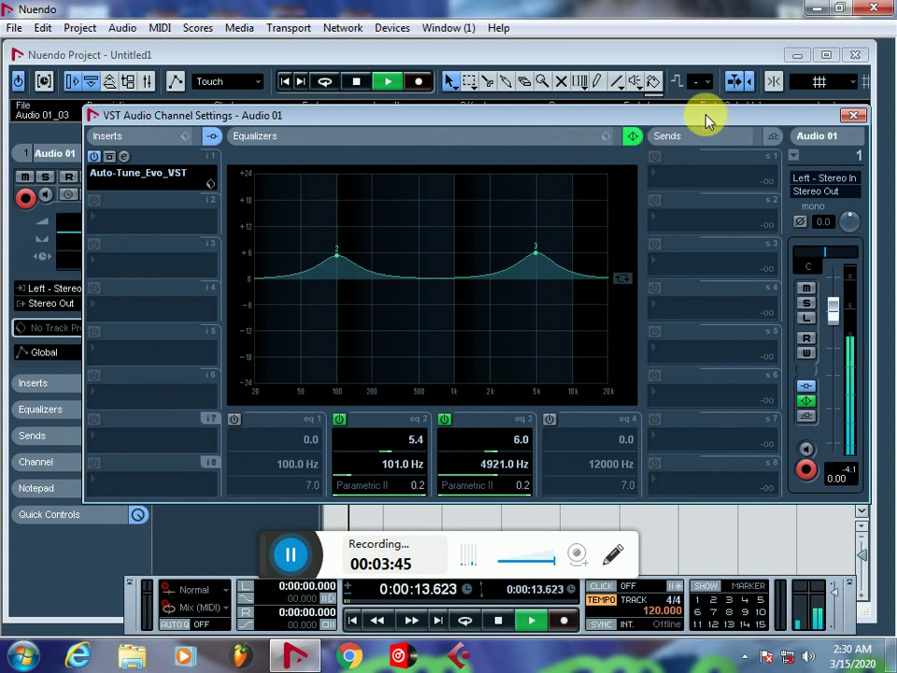
left_click(853, 115)
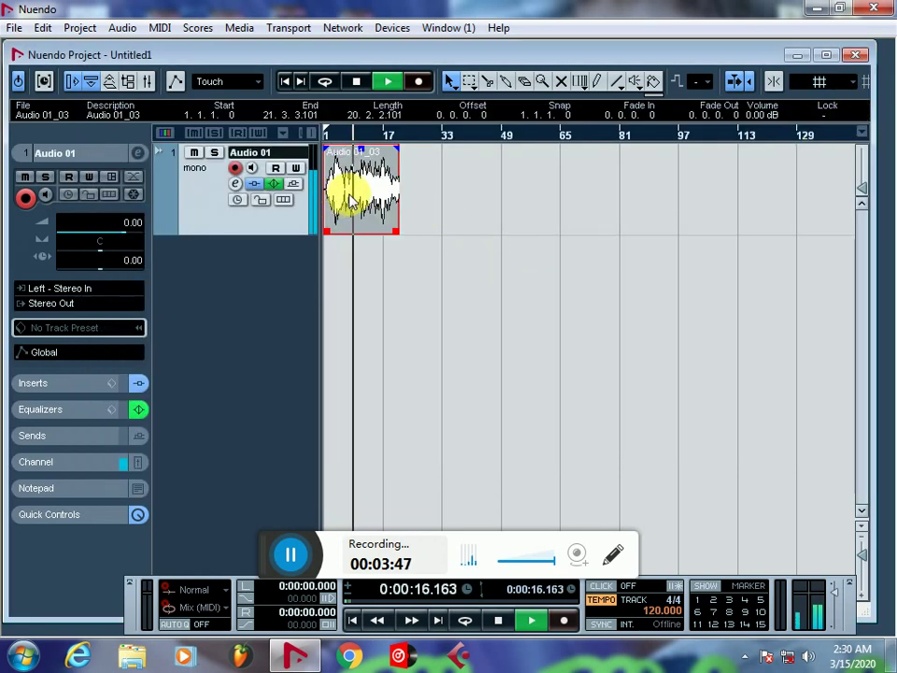
key("space")
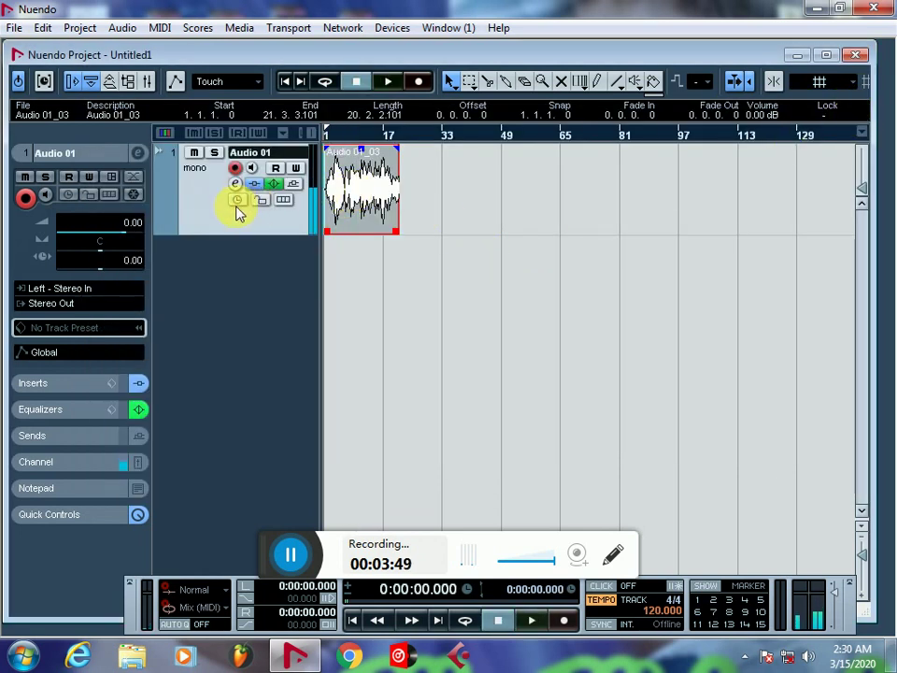
left_click(236, 183)
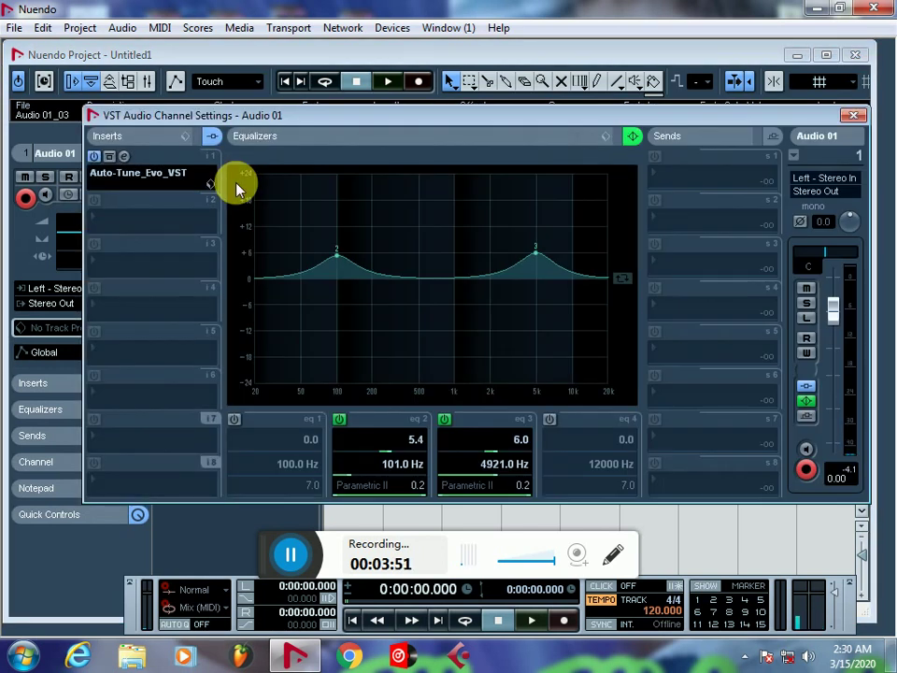
left_click(854, 114)
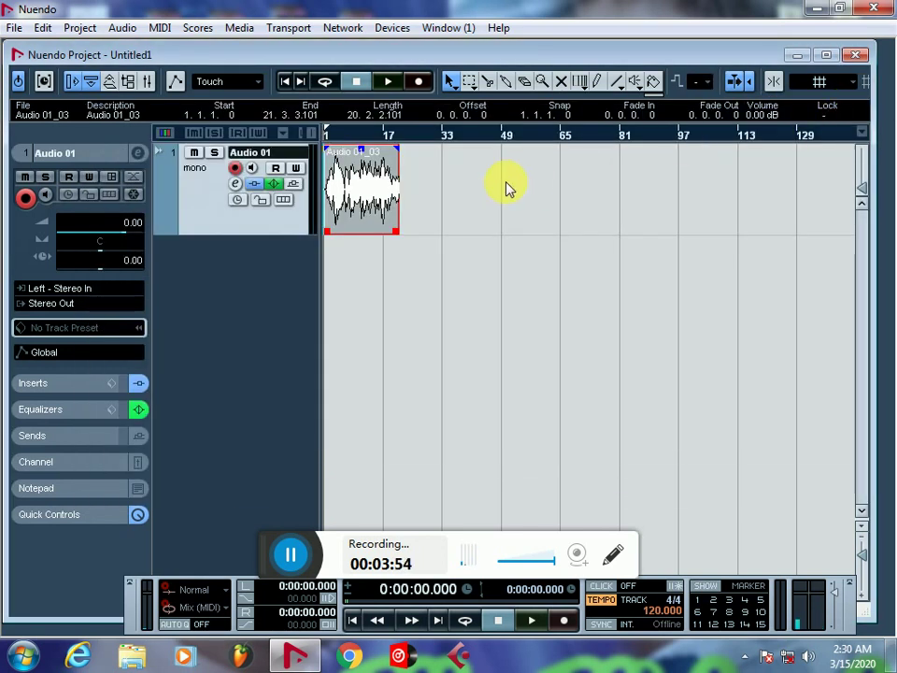
left_click(255, 174)
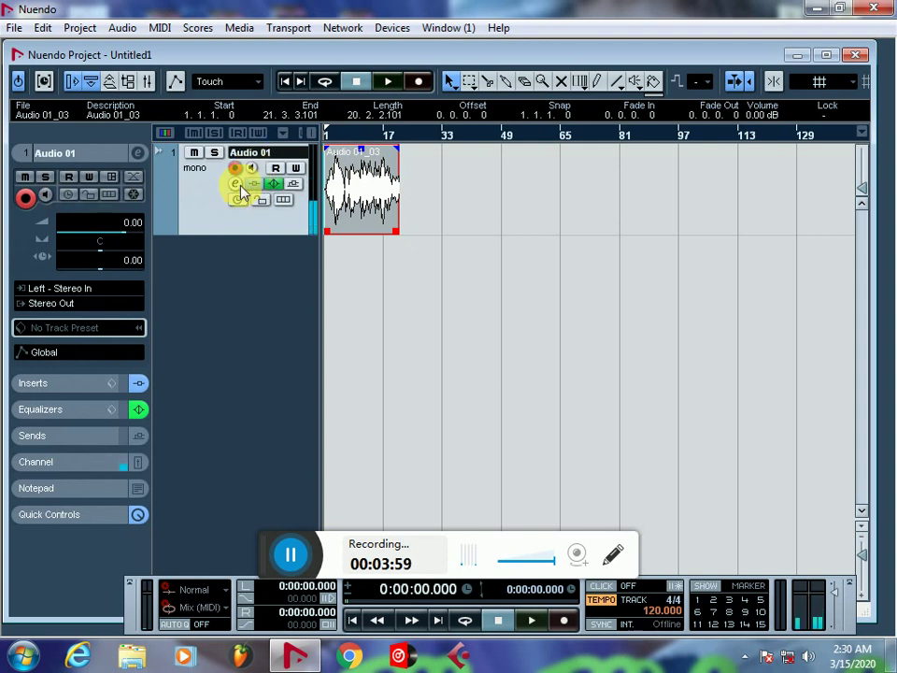
Review the Auto-Tune Evo insert and its settings in Audio 01's channel settings, and close both windows.
left_click(237, 174)
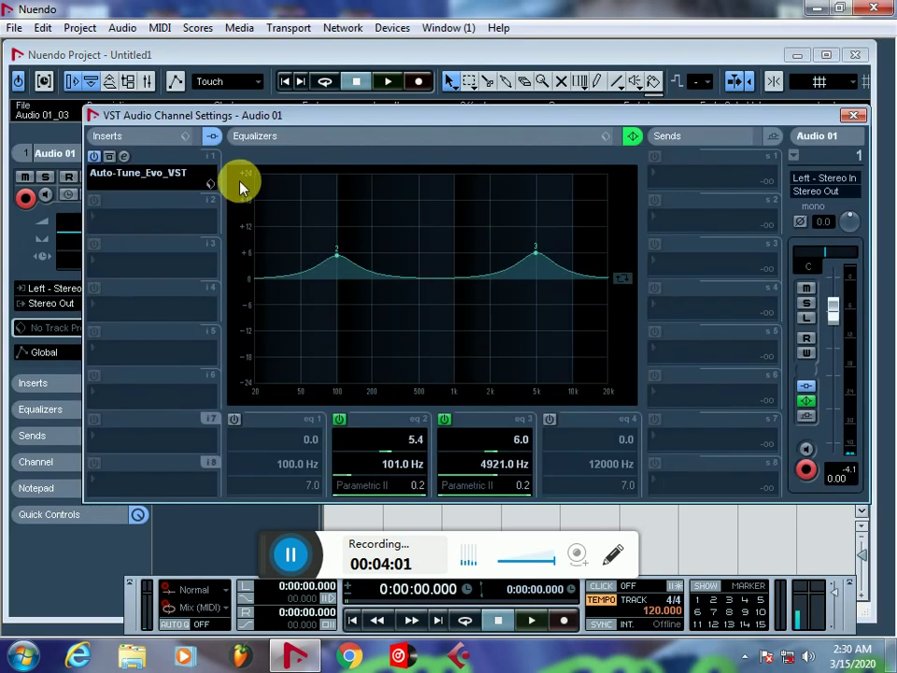
left_click(125, 159)
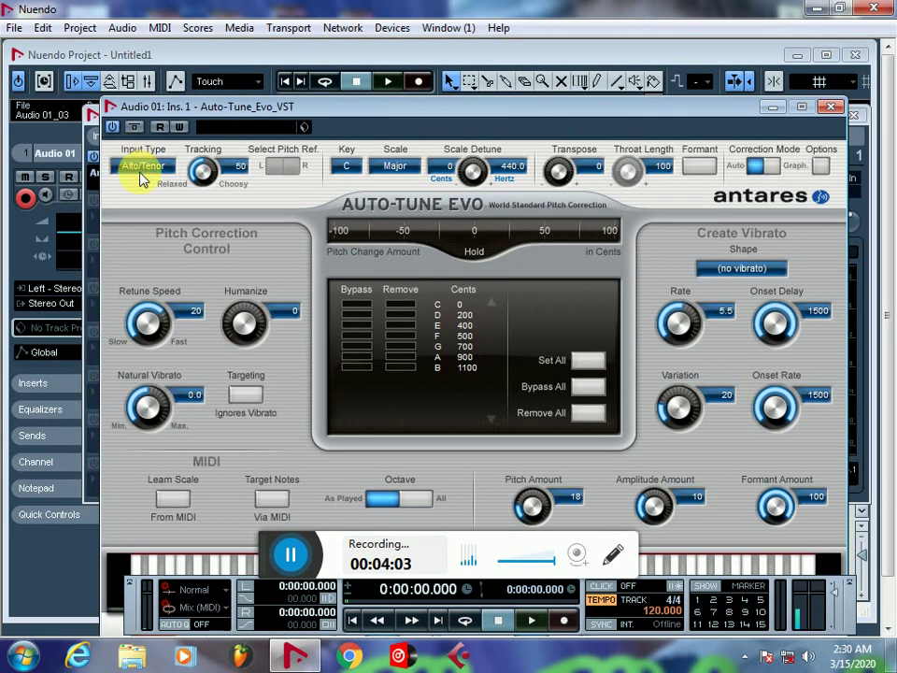
left_click(830, 107)
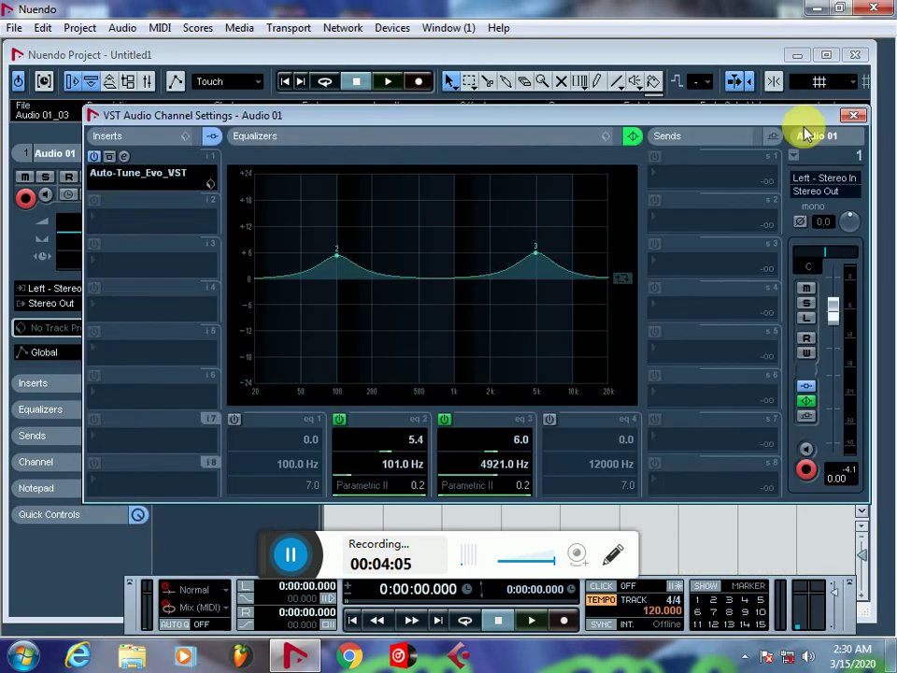
left_click(854, 115)
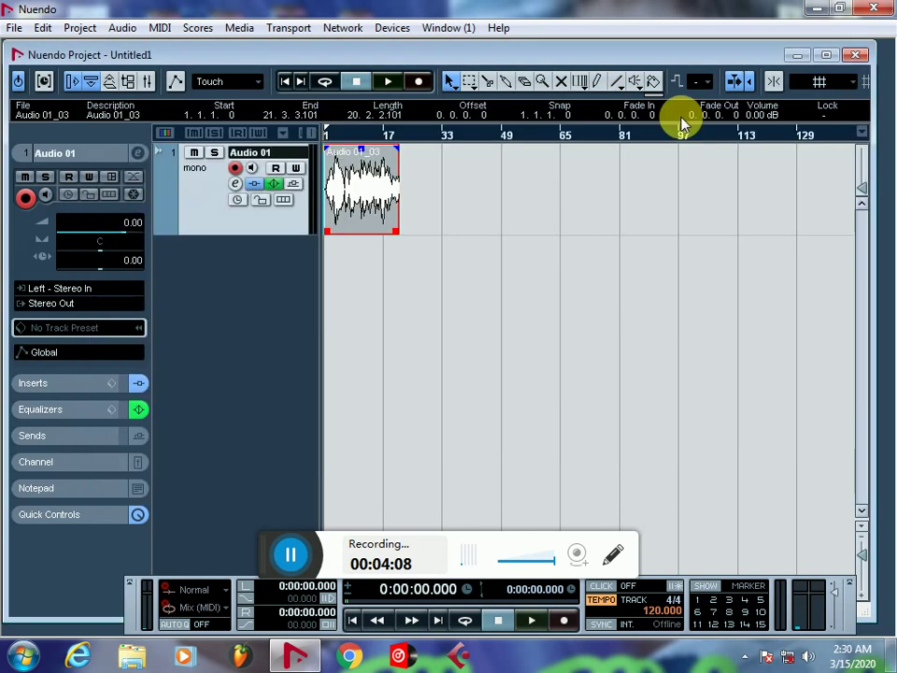
Switch off the Auto-Tune Evo insert on Audio 01, start playback of the take and close the channel settings.
left_click(238, 184)
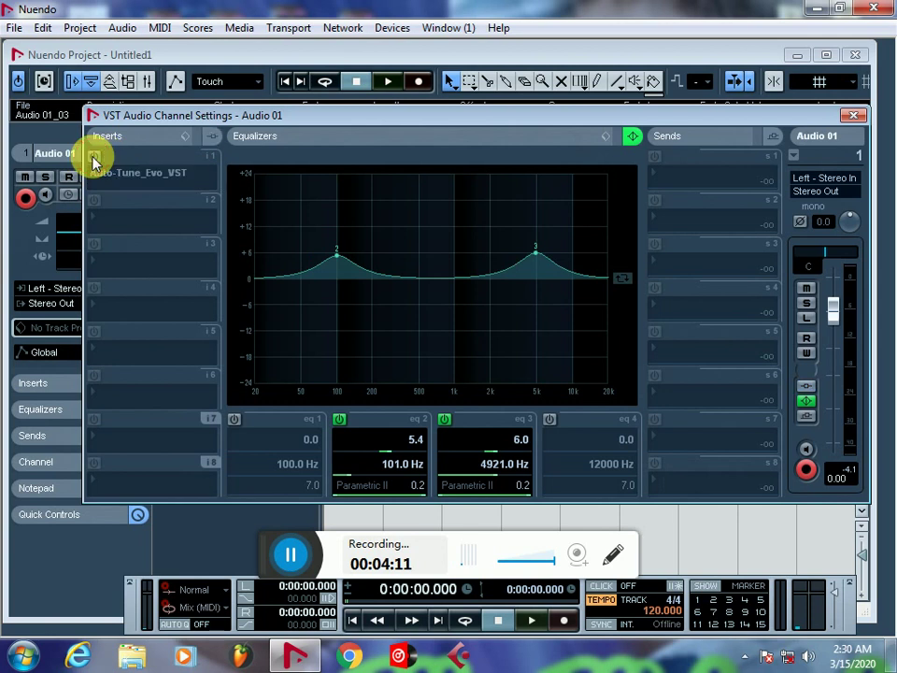
key("space")
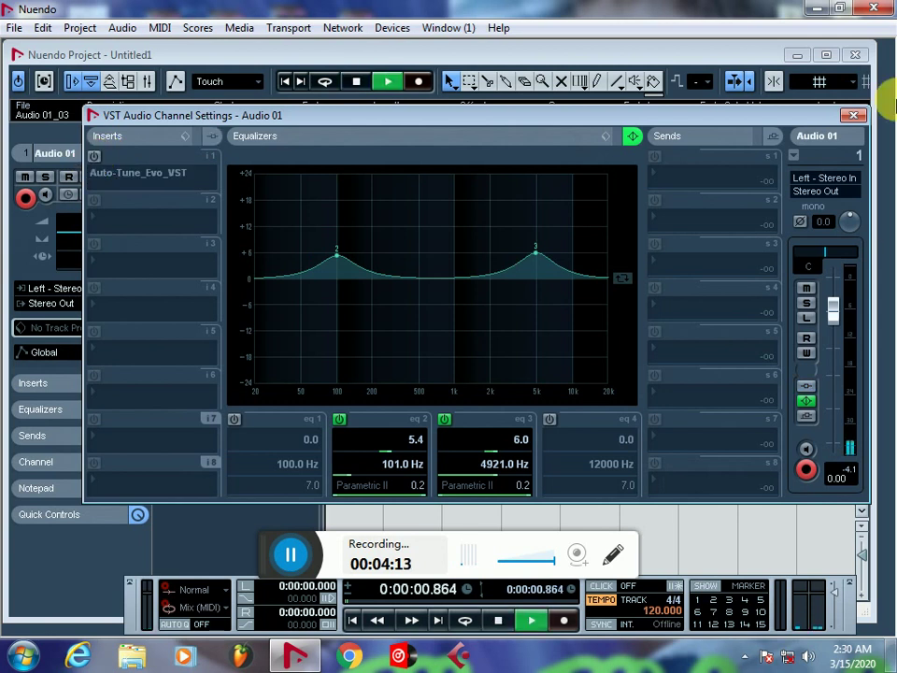
left_click(854, 114)
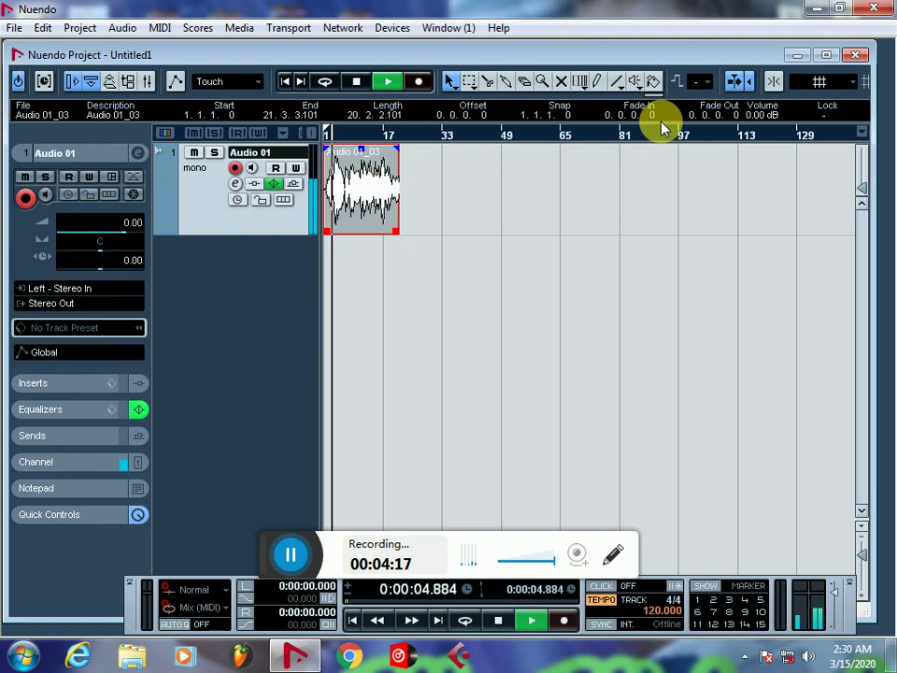
Compare the playing take with the Auto-Tune Evo insert switched on and off in Audio 01's channel settings, leaving it on.
left_click(237, 183)
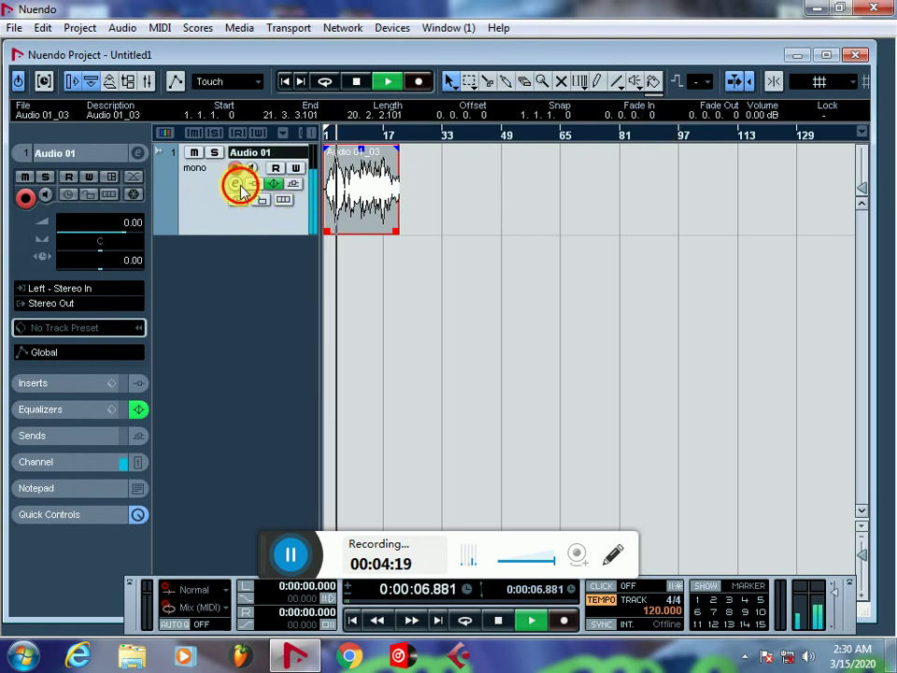
left_click_drag(368, 124, 140, 280)
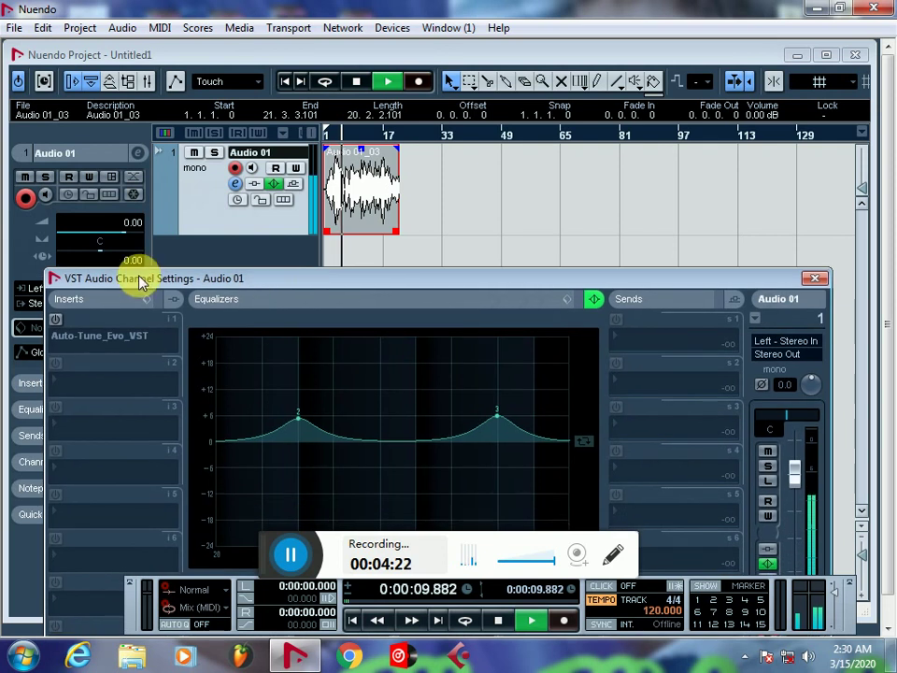
left_click(57, 322)
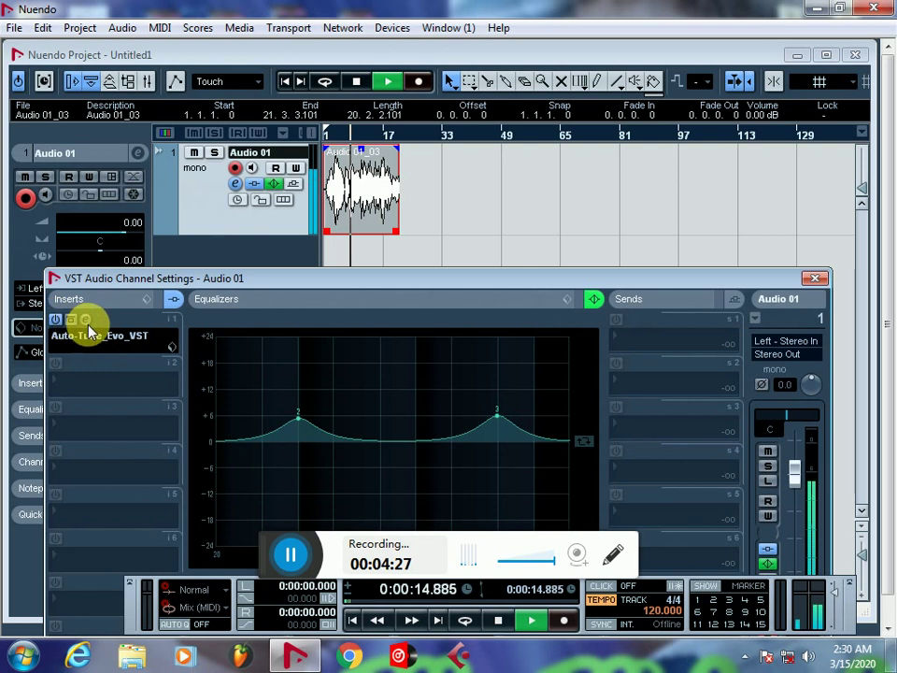
left_click(58, 323)
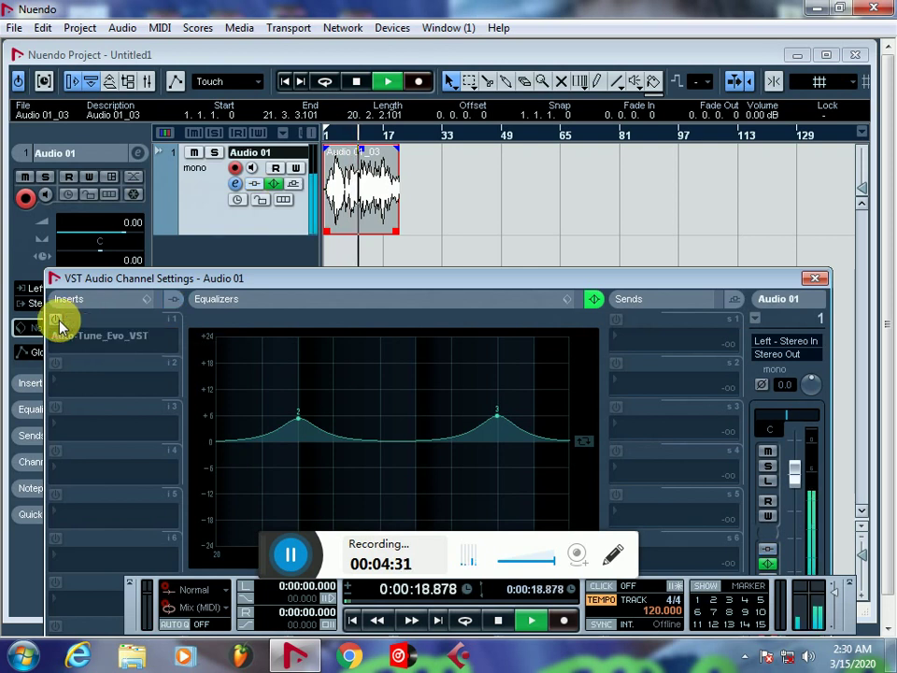
left_click(58, 323)
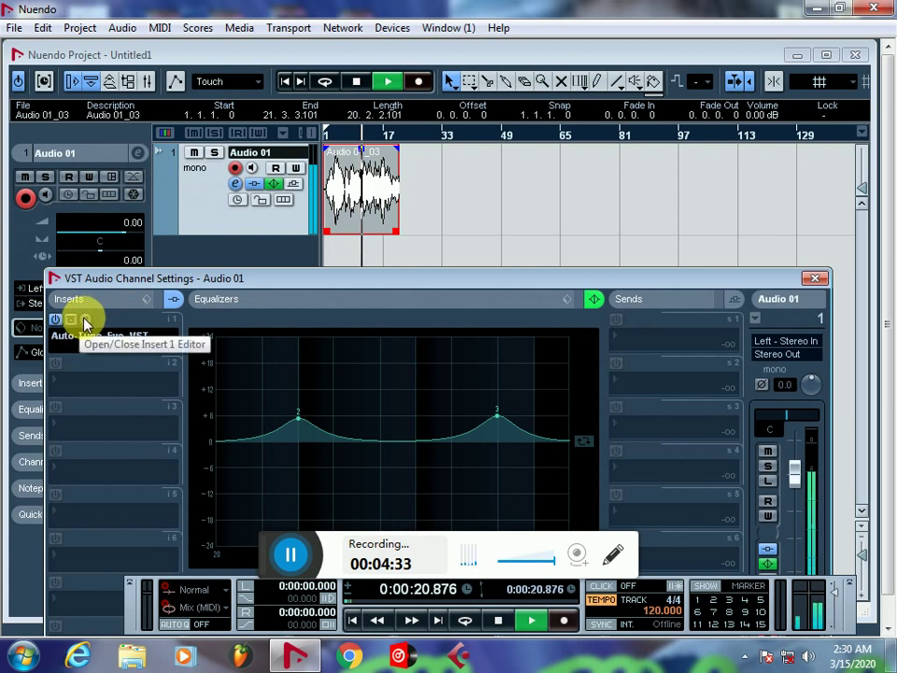
Set Auto-Tune Evo's Tracking to 20, Key to Db and Scale to Minor during playback.
left_click(85, 322)
left_click_drag(202, 168, 215, 154)
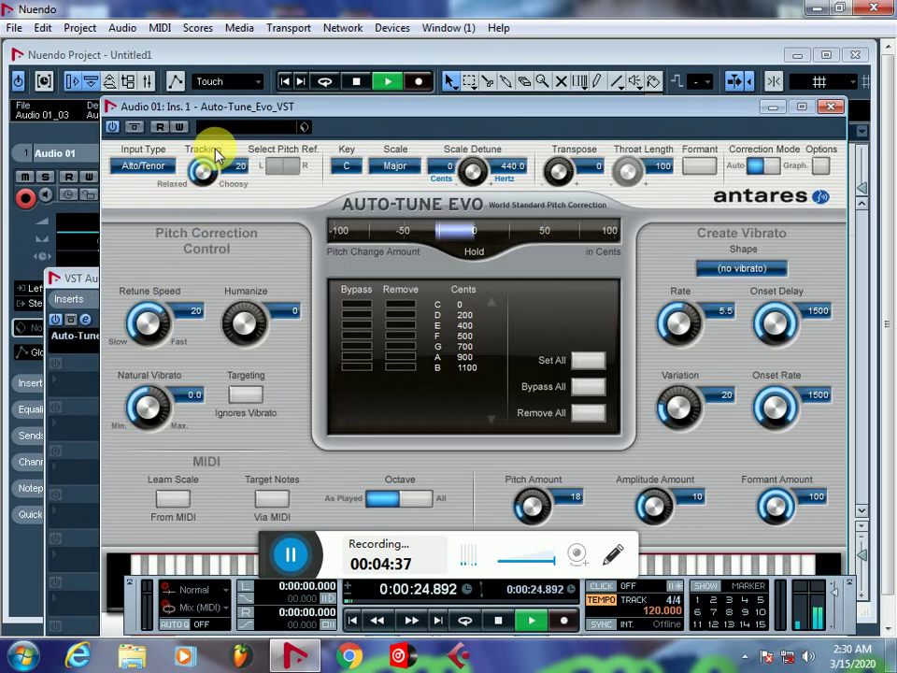
left_click(350, 166)
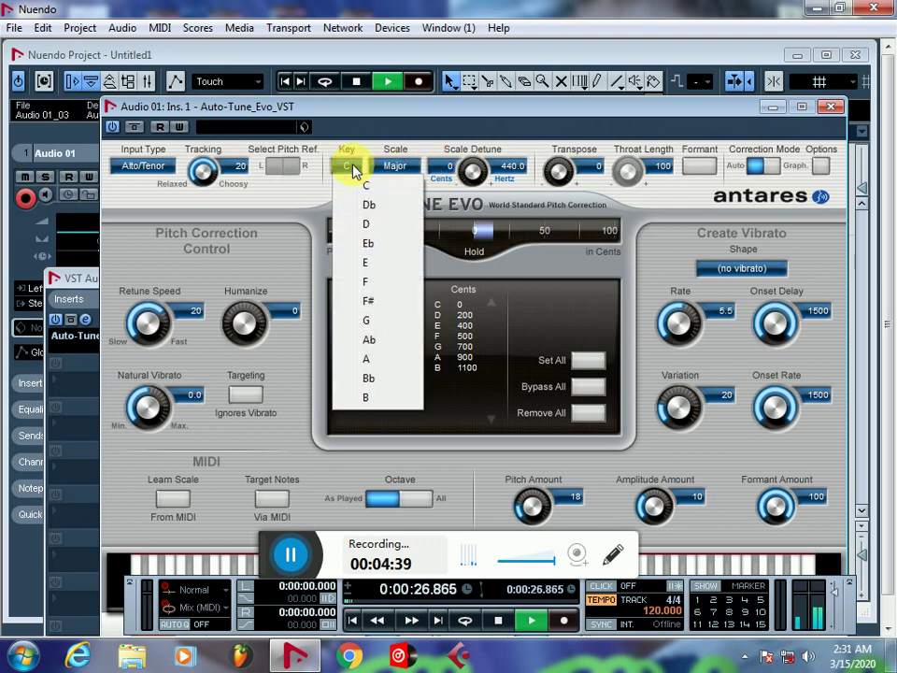
left_click(368, 205)
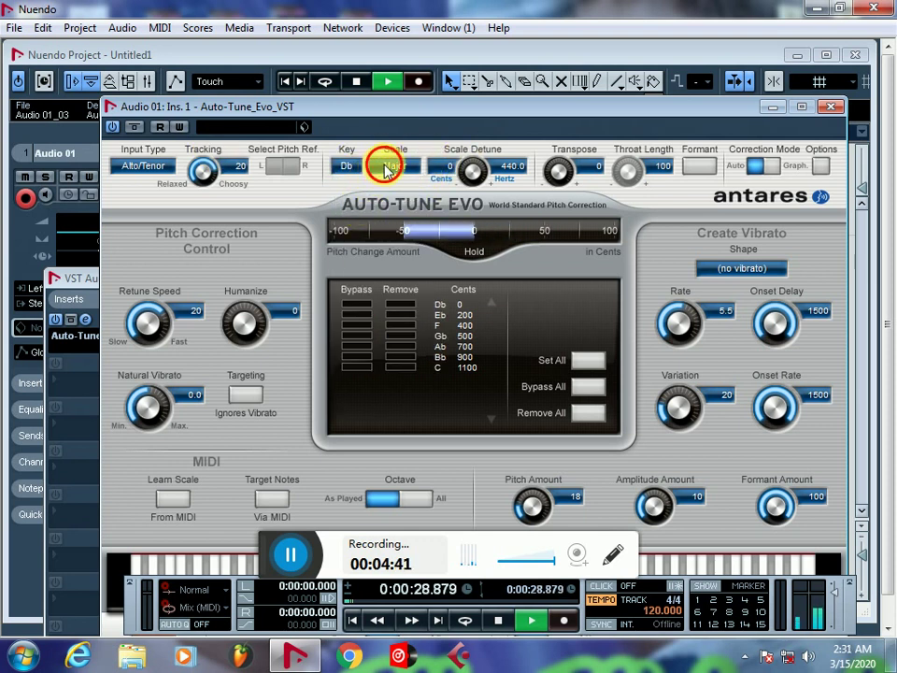
left_click(395, 166)
left_click(458, 104)
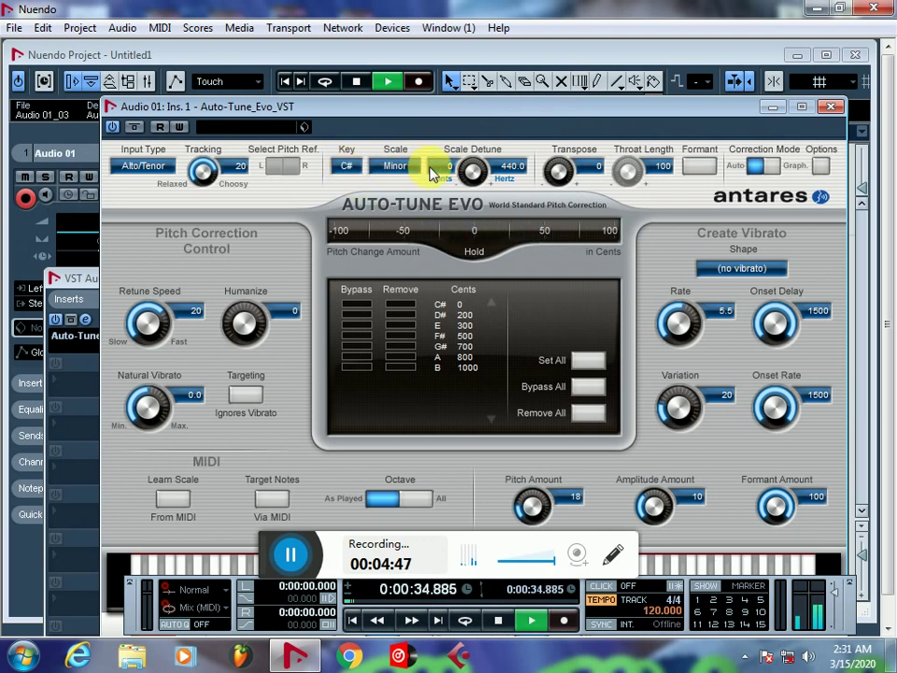
Try the Chromatic scale in Auto-Tune Evo with a brief playback, and close the plug-in.
left_click(395, 167)
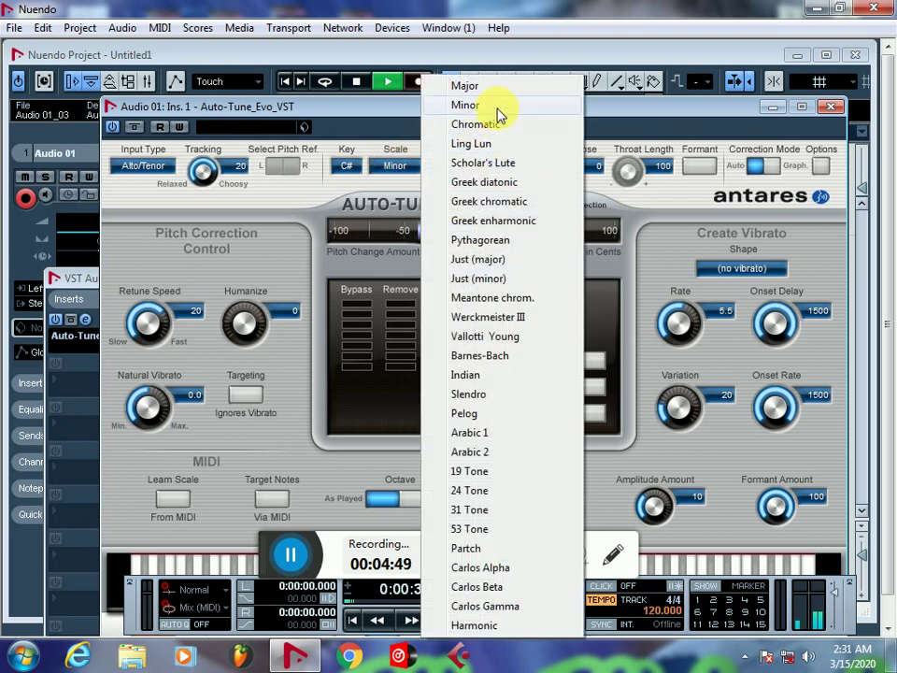
left_click(505, 123)
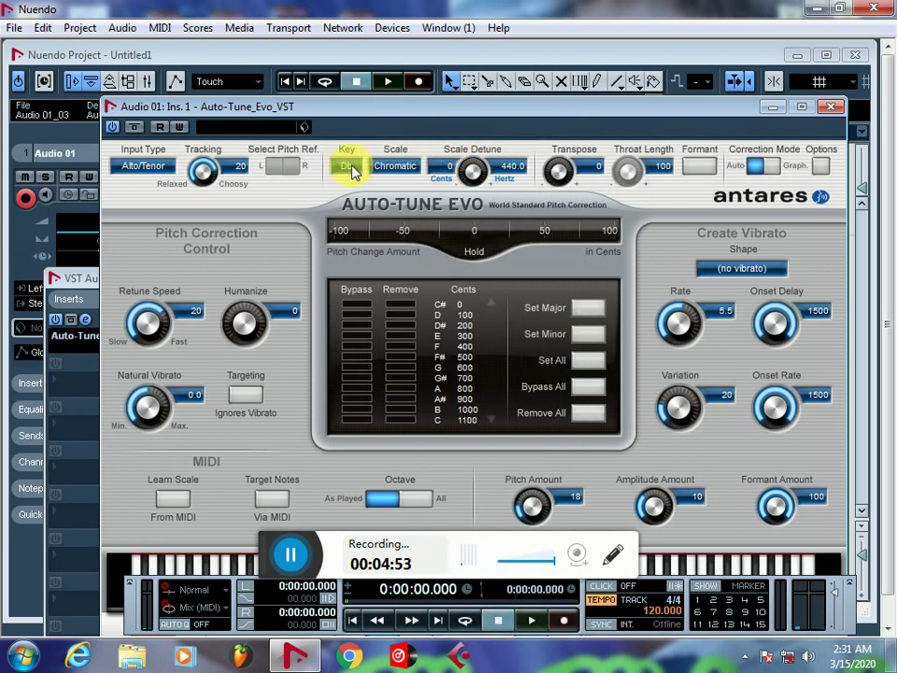
key("space")
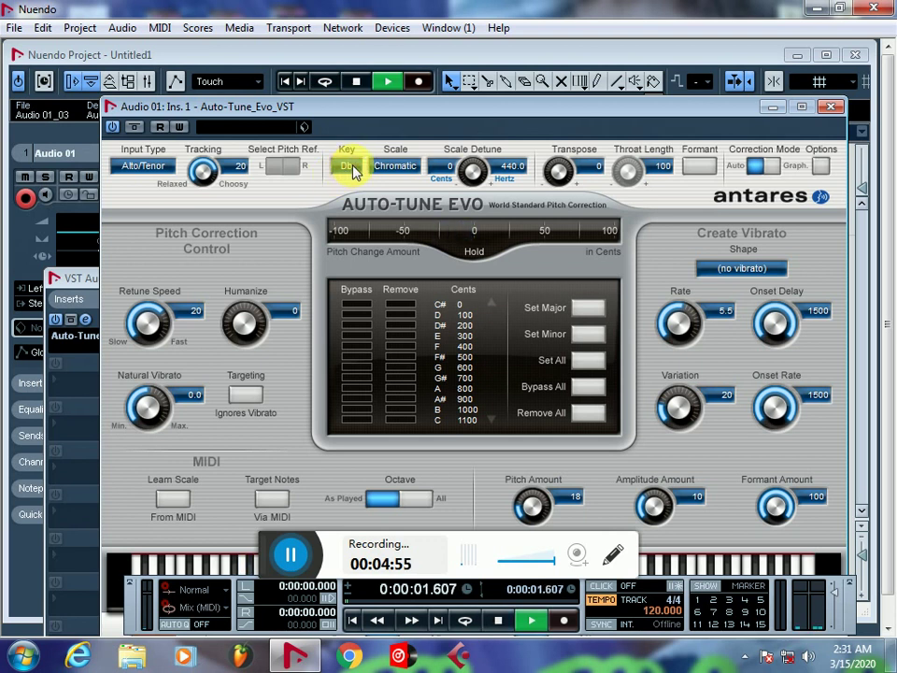
key("space")
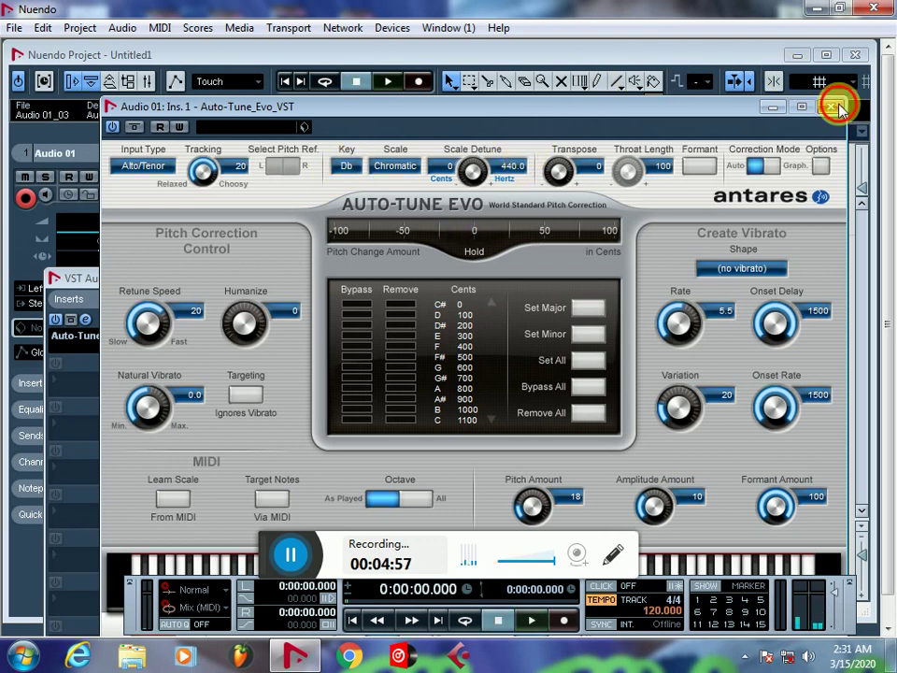
left_click(833, 106)
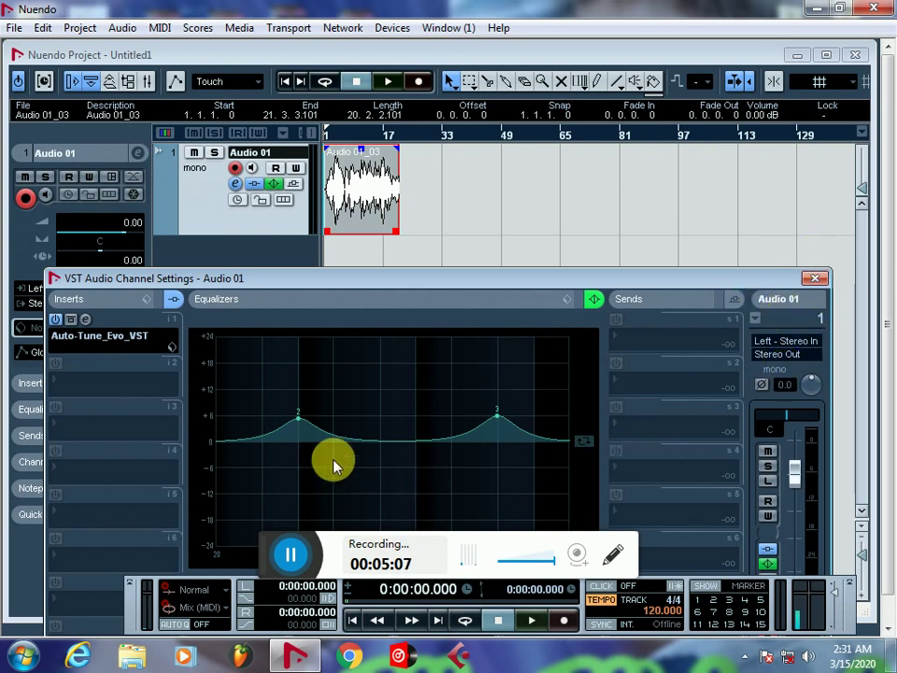
Set Auto-Tune Evo's Key to C and Scale to Major, and close the plug-in.
left_click(86, 321)
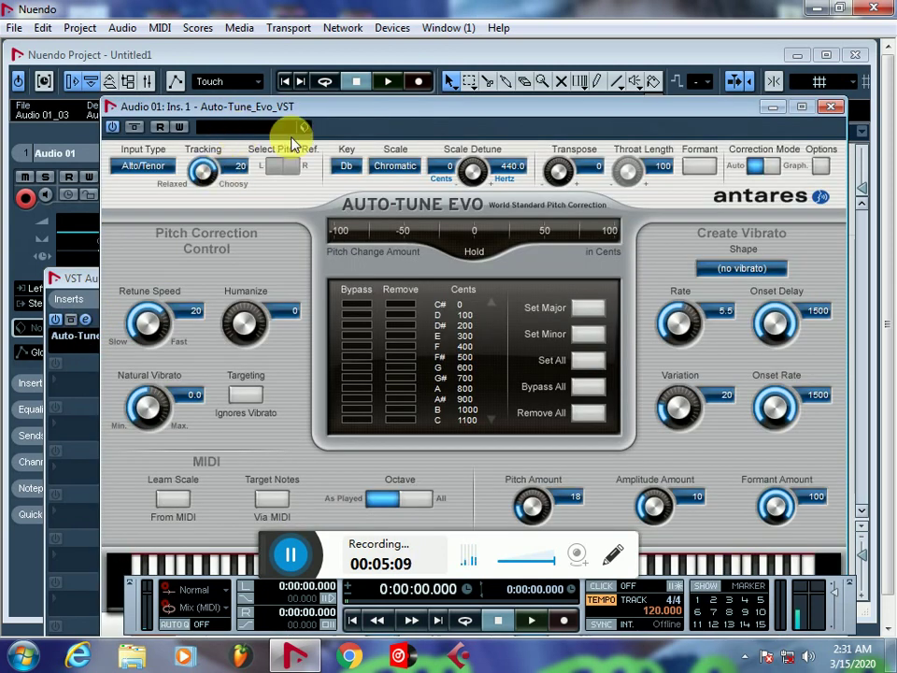
left_click(350, 166)
left_click(365, 185)
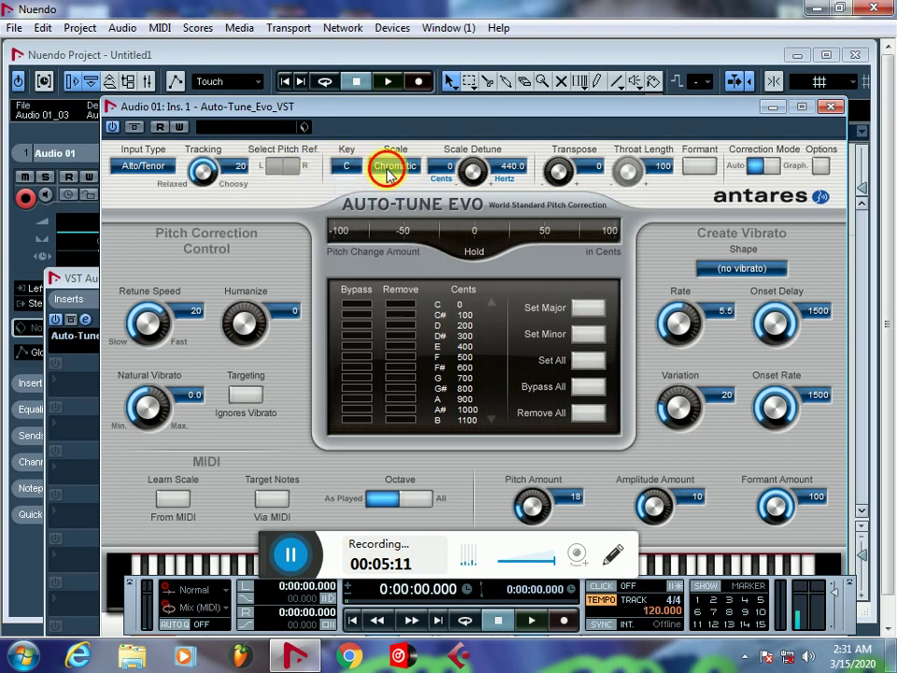
left_click(391, 167)
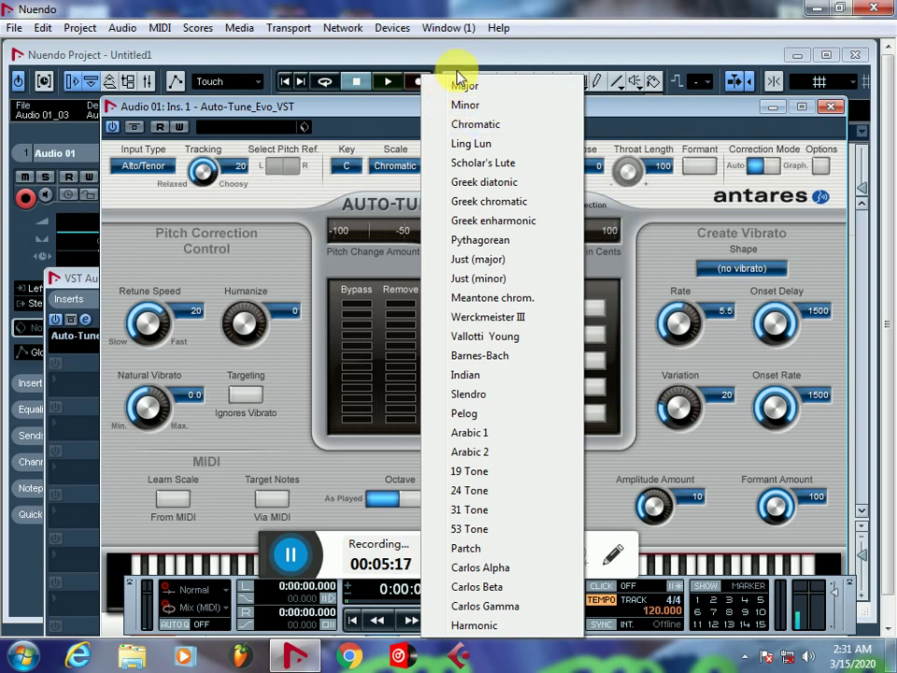
left_click(465, 85)
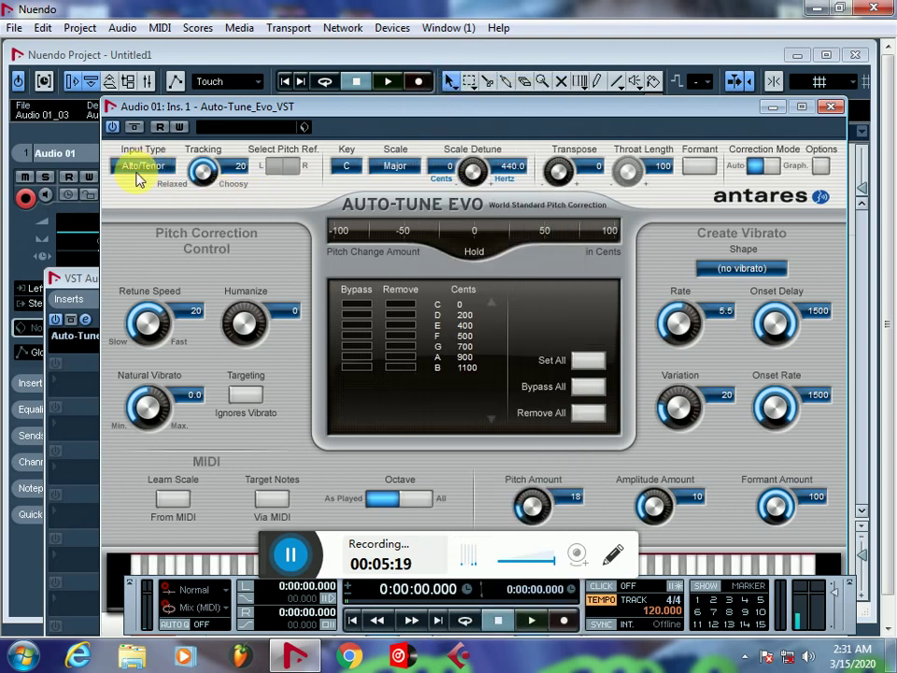
left_click(828, 110)
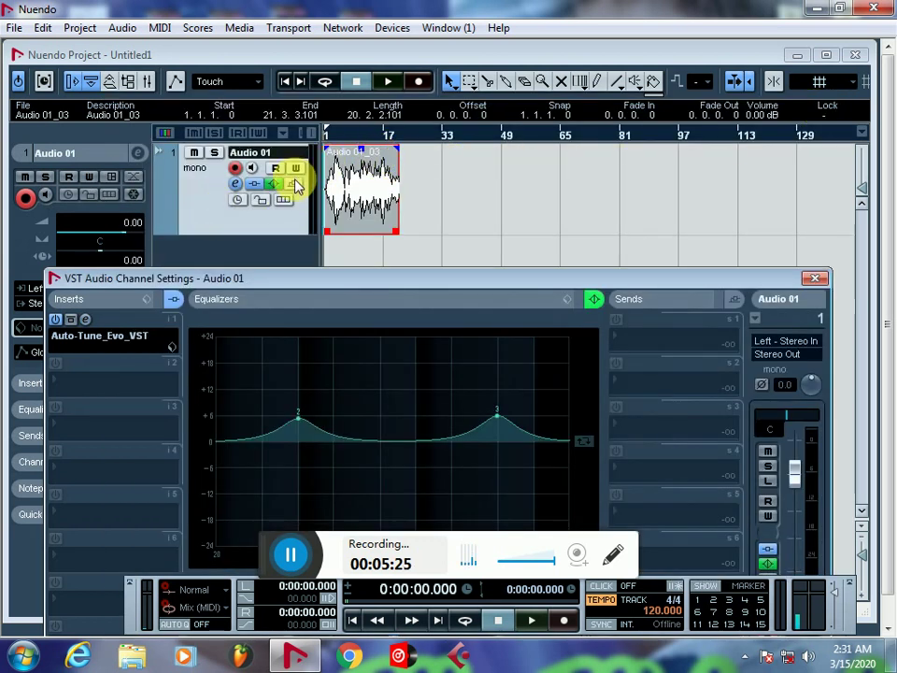
Play back the take from the start with Auto-Tune Evo and EQ active, and stop playback.
key("space")
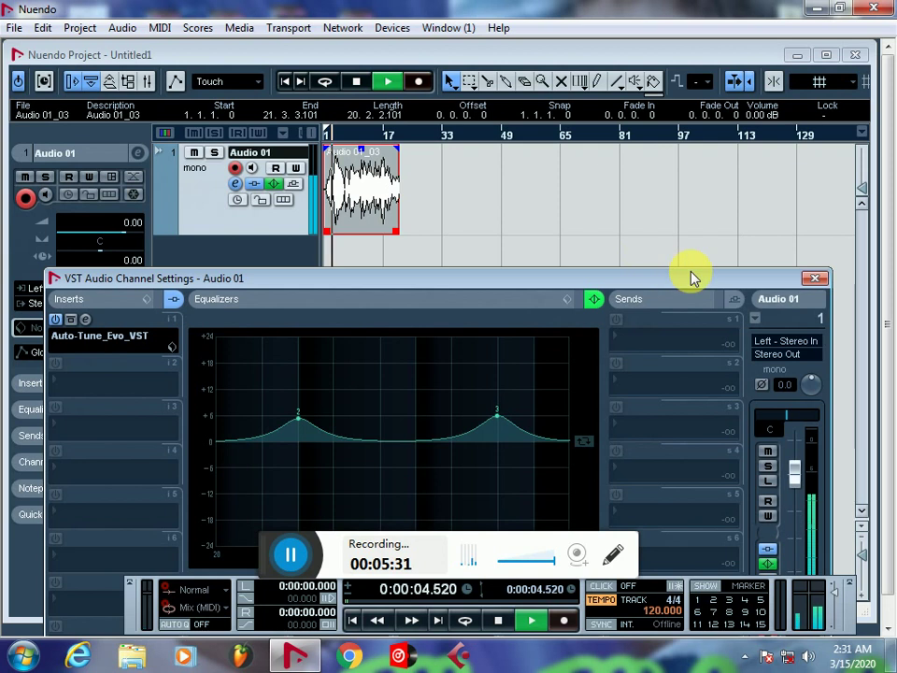
key("space")
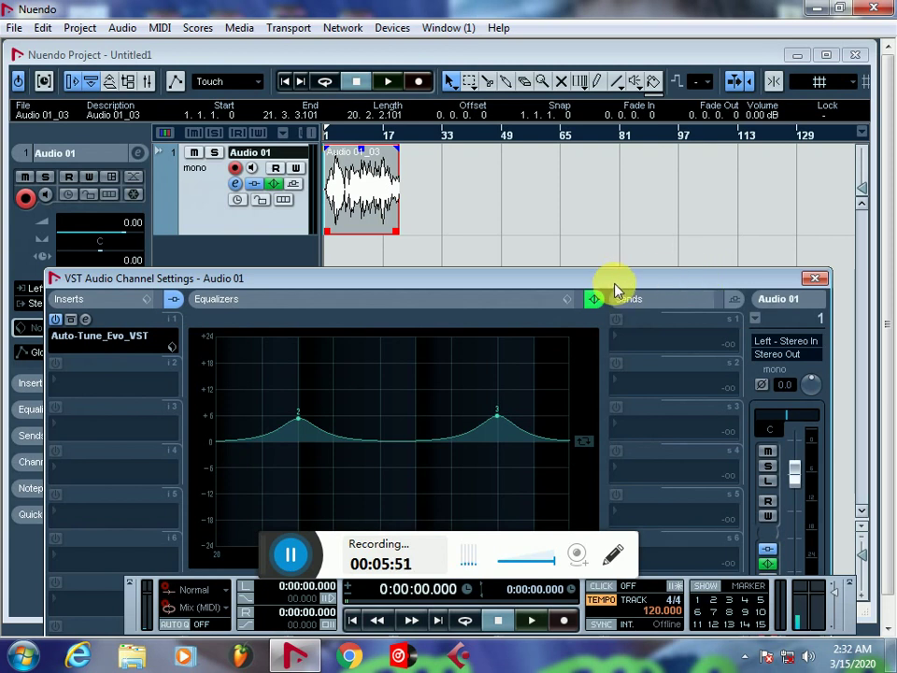
Load the Dynamics Compressor into Audio 01's second insert slot.
double_click(383, 277)
left_click(136, 285)
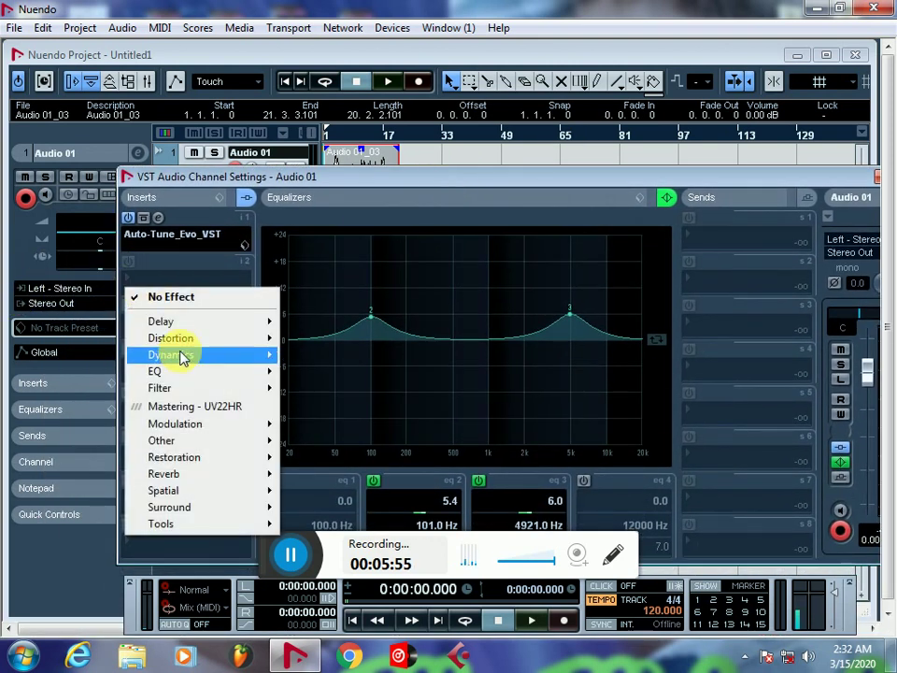
mouse_move(182, 362)
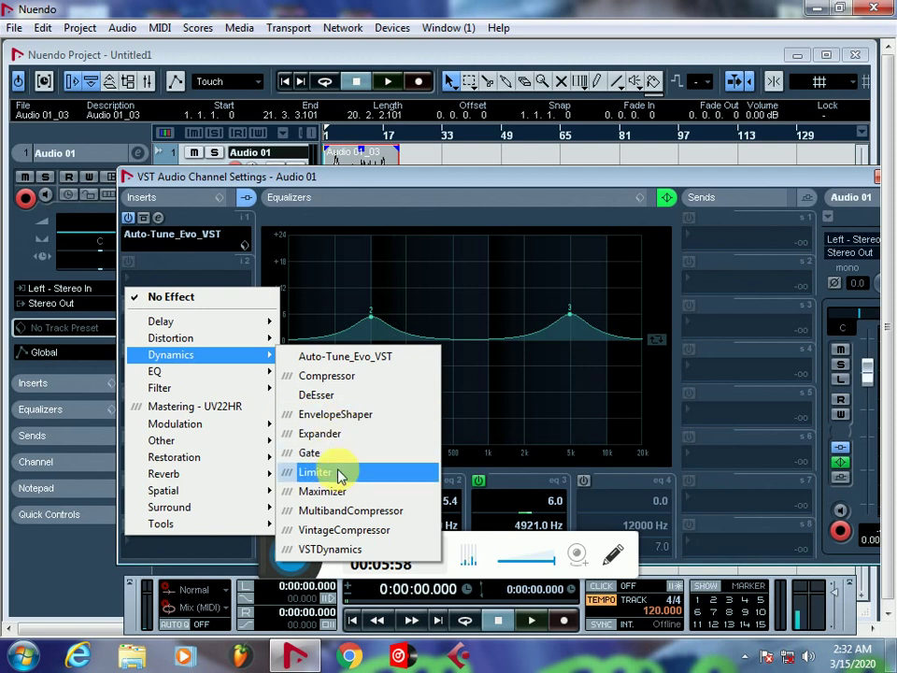
left_click(362, 376)
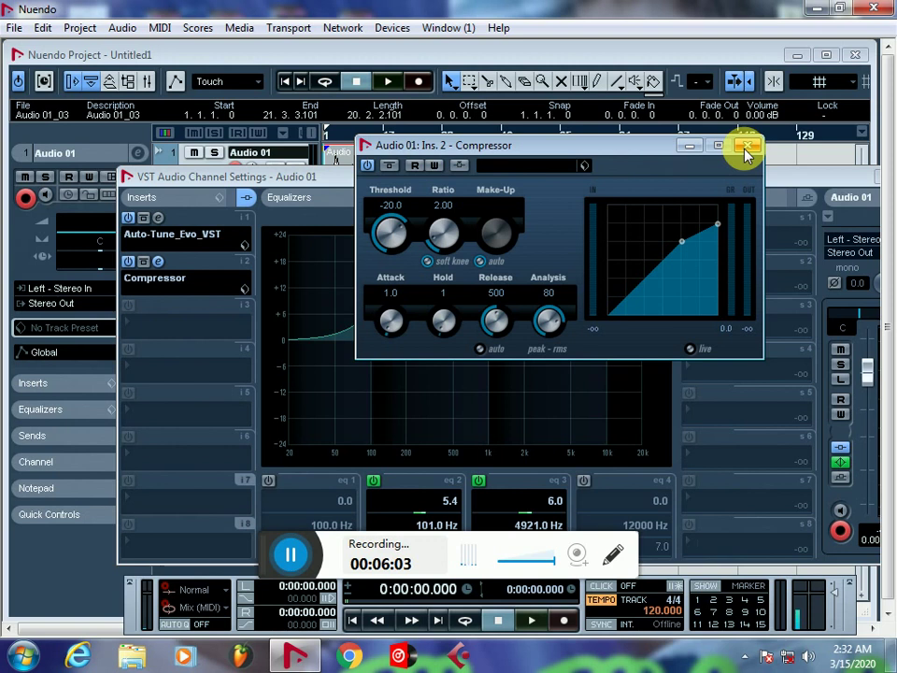
During playback, set the compressor's ratio to about 7.98, make-up to 5.2, release to 10 and analysis to 0.
key("space")
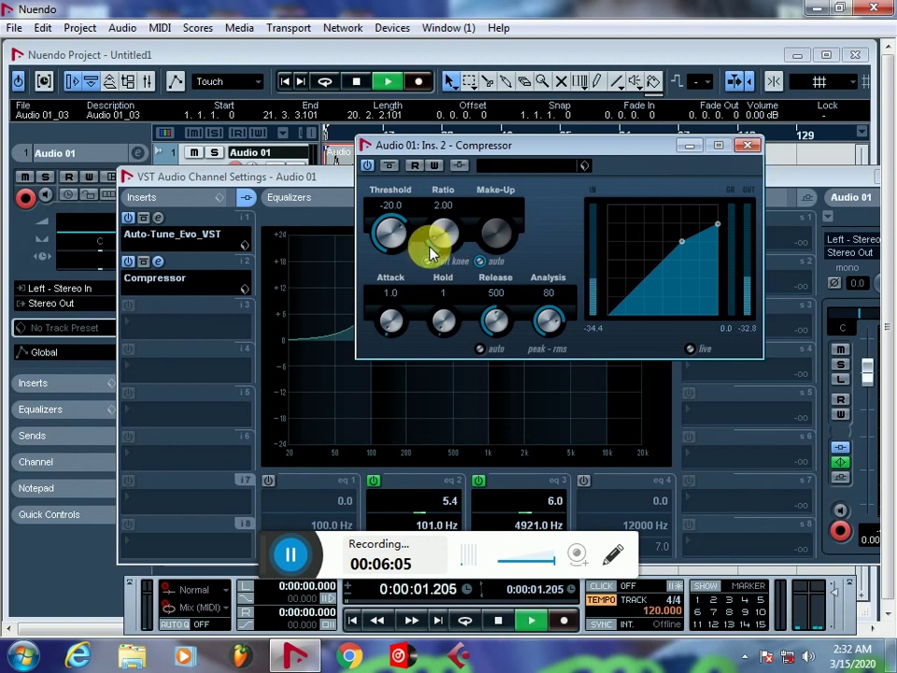
left_click_drag(436, 235, 460, 262)
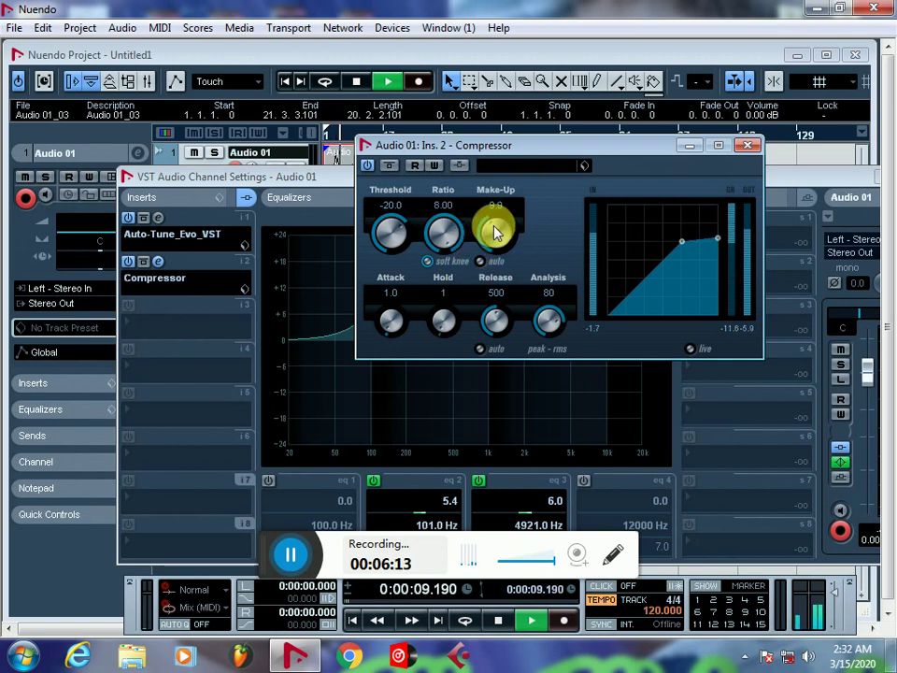
scroll(496, 234, "up", 5)
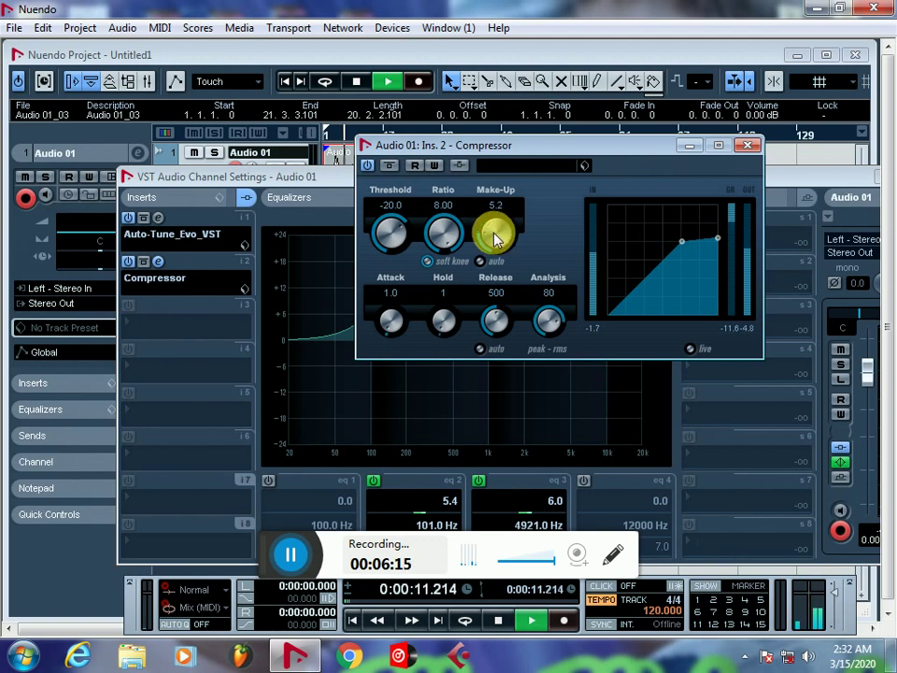
scroll(446, 231, "down", 7)
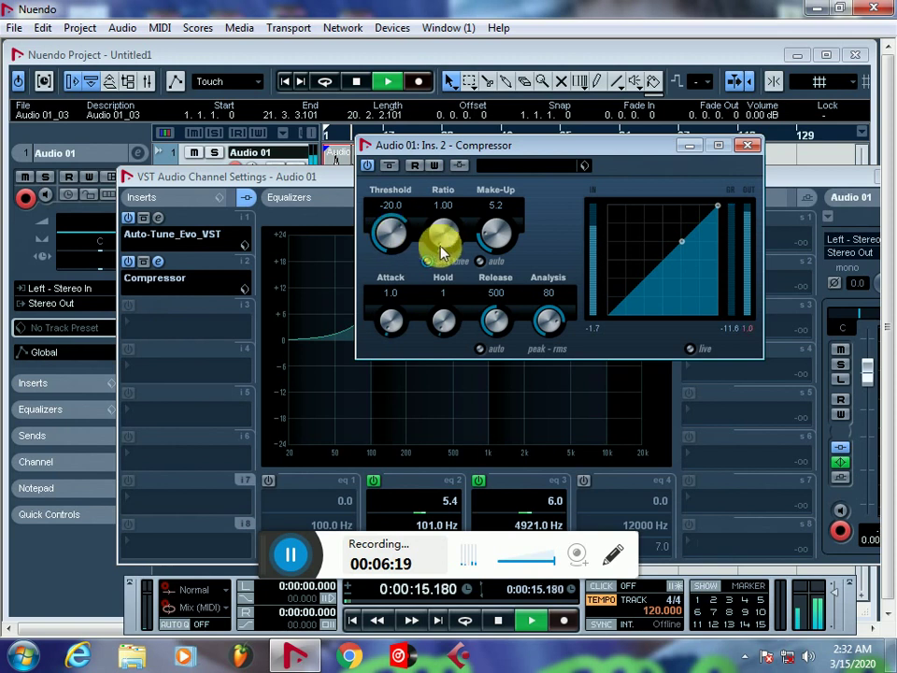
mouse_move(440, 252)
left_mouse_down()
mouse_move(438, 237)
mouse_move(447, 237)
left_mouse_up()
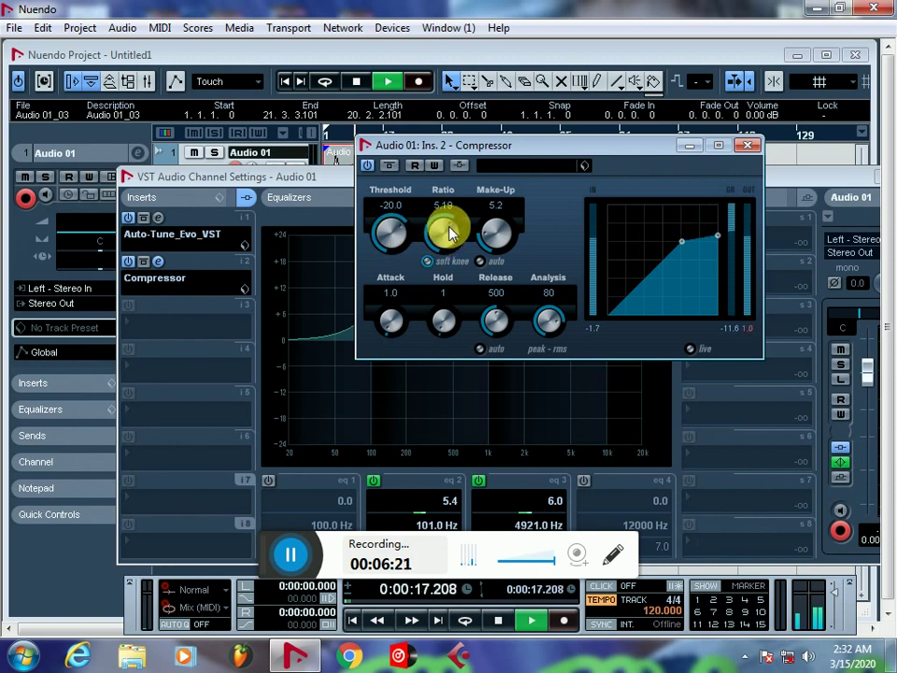
left_click_drag(487, 319, 521, 359)
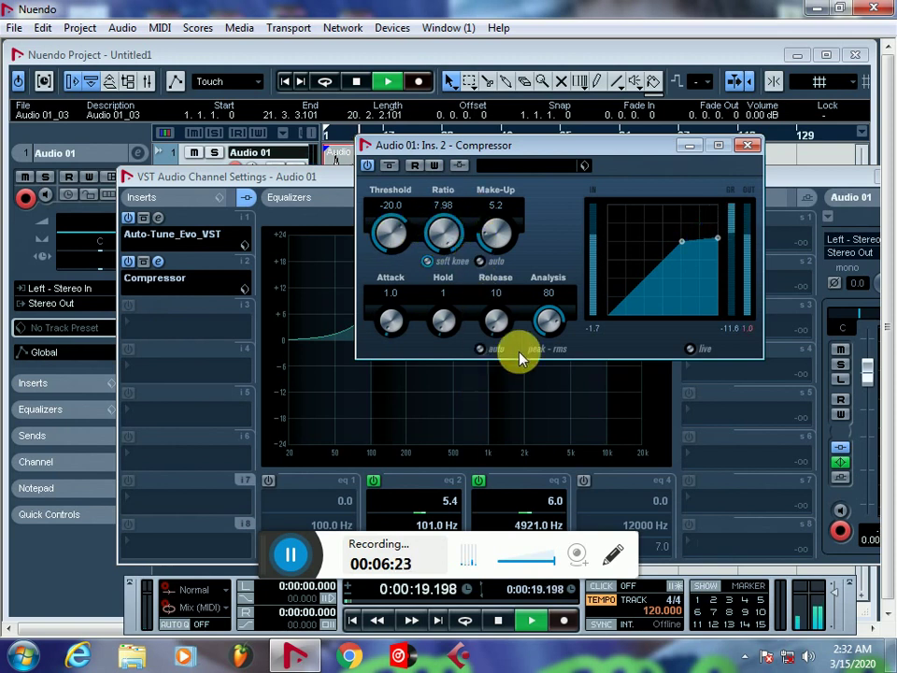
left_click_drag(551, 310, 531, 347)
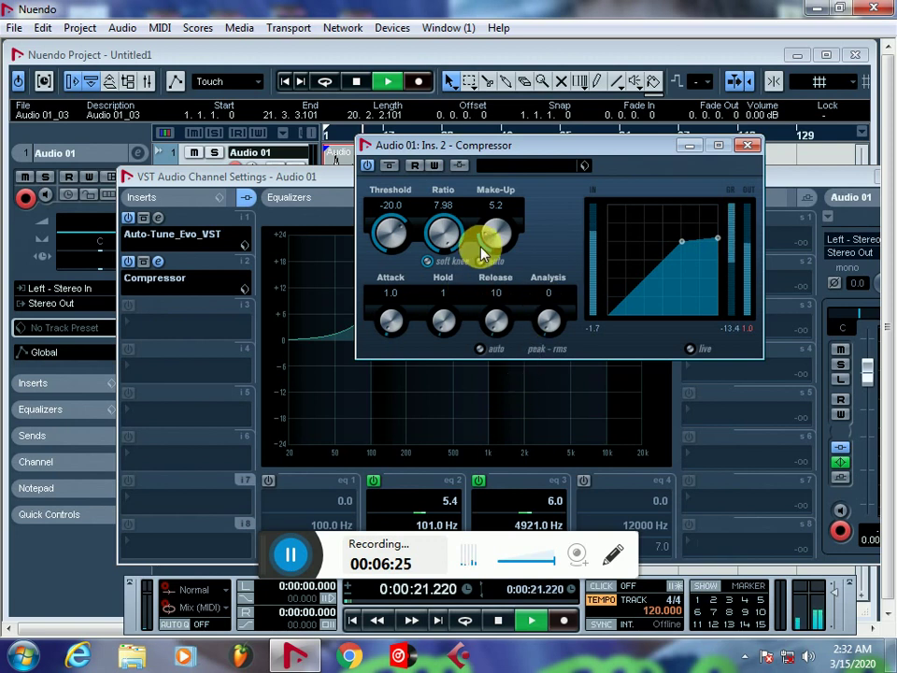
Set the compressor's threshold to about -32.4 and make-up to about 11.5, and stop playback.
mouse_move(482, 248)
left_mouse_down()
mouse_move(489, 232)
mouse_move(494, 244)
left_mouse_up()
left_click_drag(387, 224, 391, 239)
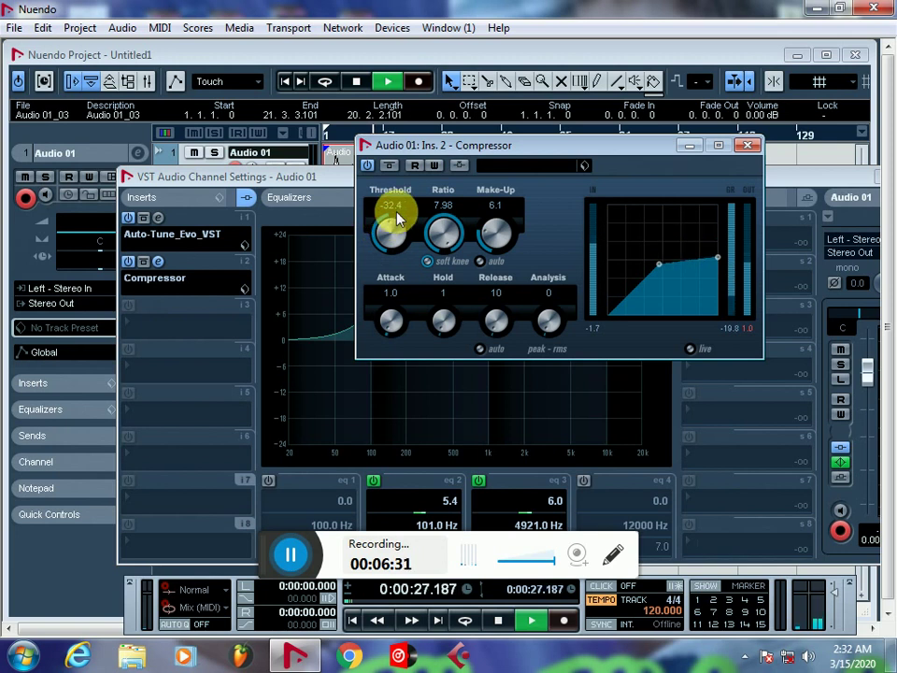
left_click_drag(458, 245, 459, 243)
mouse_move(486, 229)
left_mouse_down()
mouse_move(476, 240)
mouse_move(506, 225)
mouse_move(502, 215)
mouse_move(490, 241)
left_mouse_up()
mouse_move(544, 317)
left_mouse_down()
mouse_move(547, 296)
mouse_move(549, 318)
left_mouse_up()
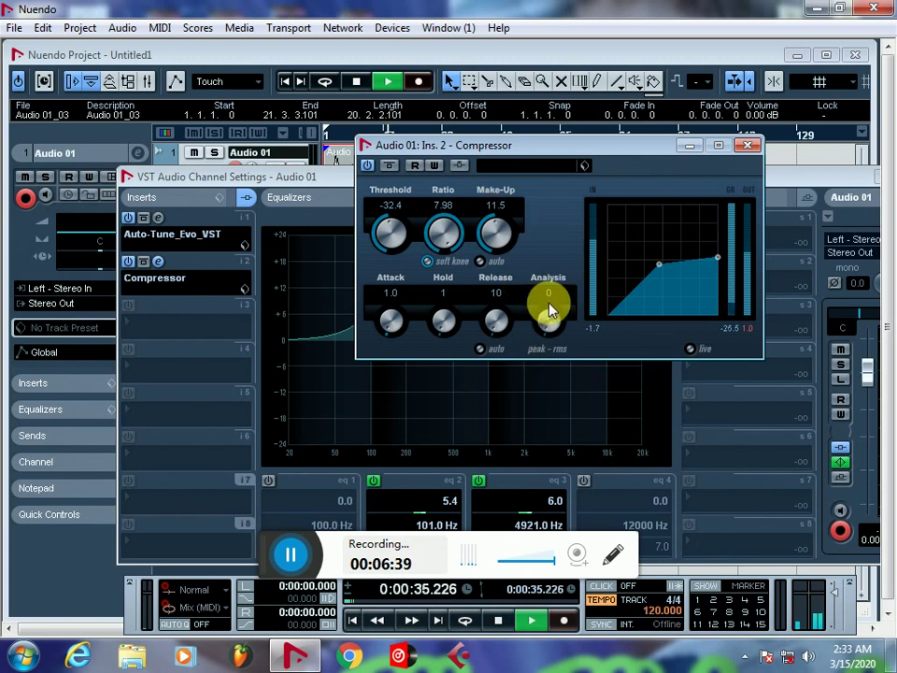
key("space")
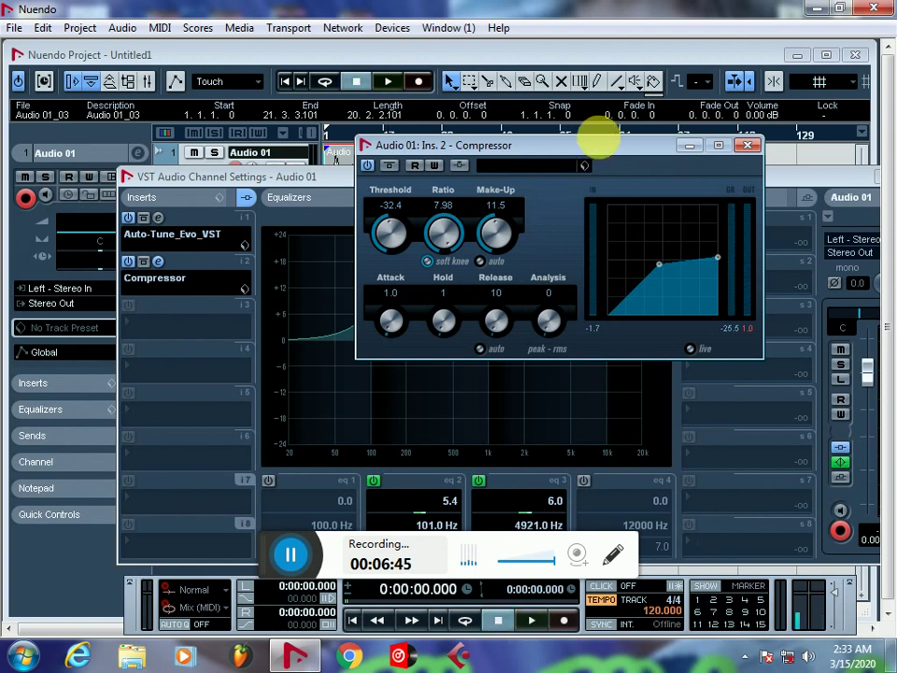
Try the "Test - Ignore!" compressor preset with playback from the start, and close the preset browser.
left_click(584, 169)
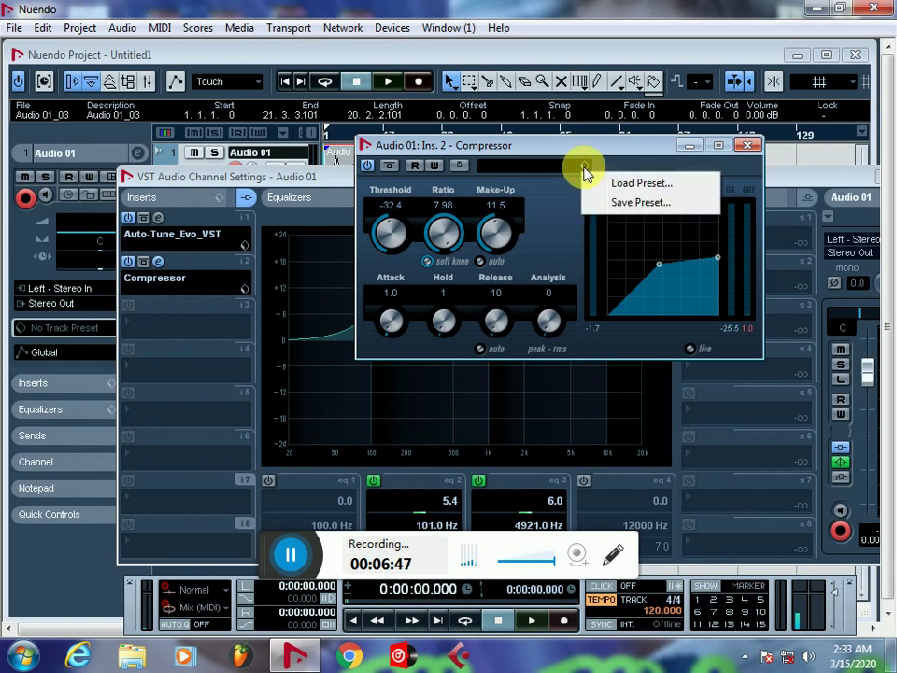
left_click(643, 181)
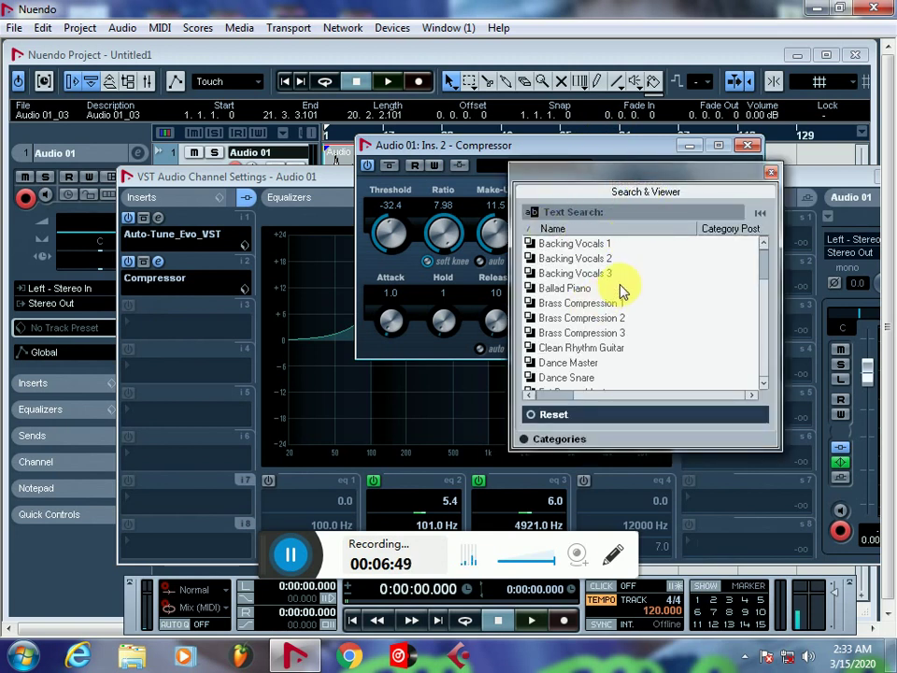
scroll(621, 291, "down", 12)
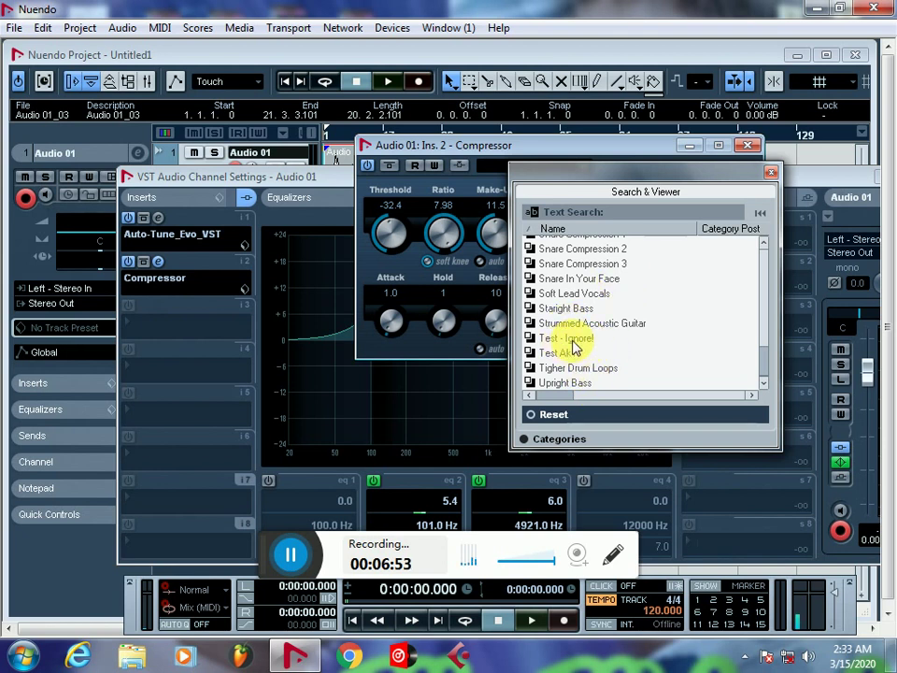
left_click(569, 339)
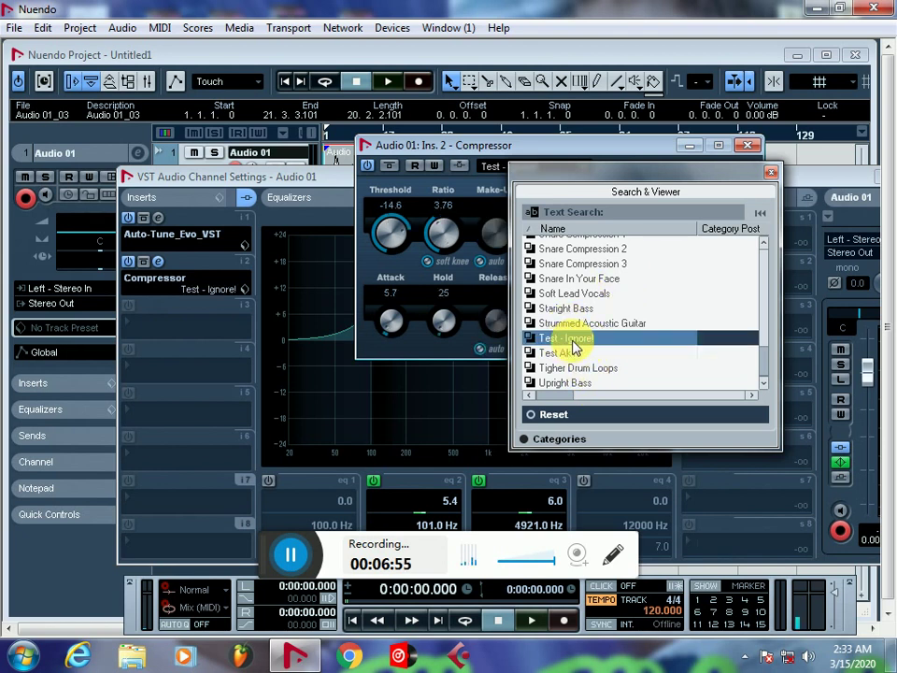
key("space")
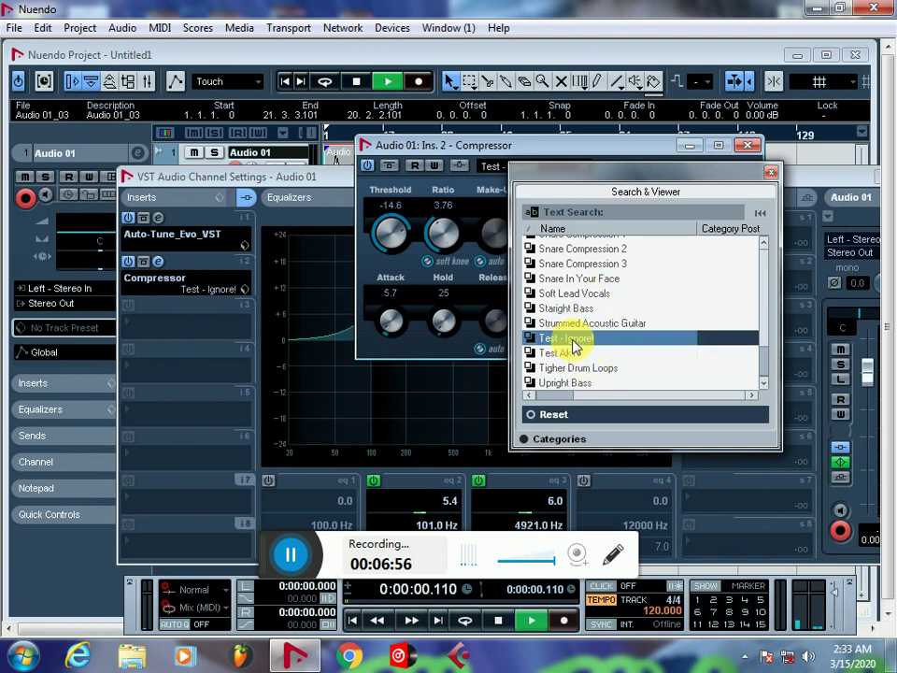
left_click(770, 174)
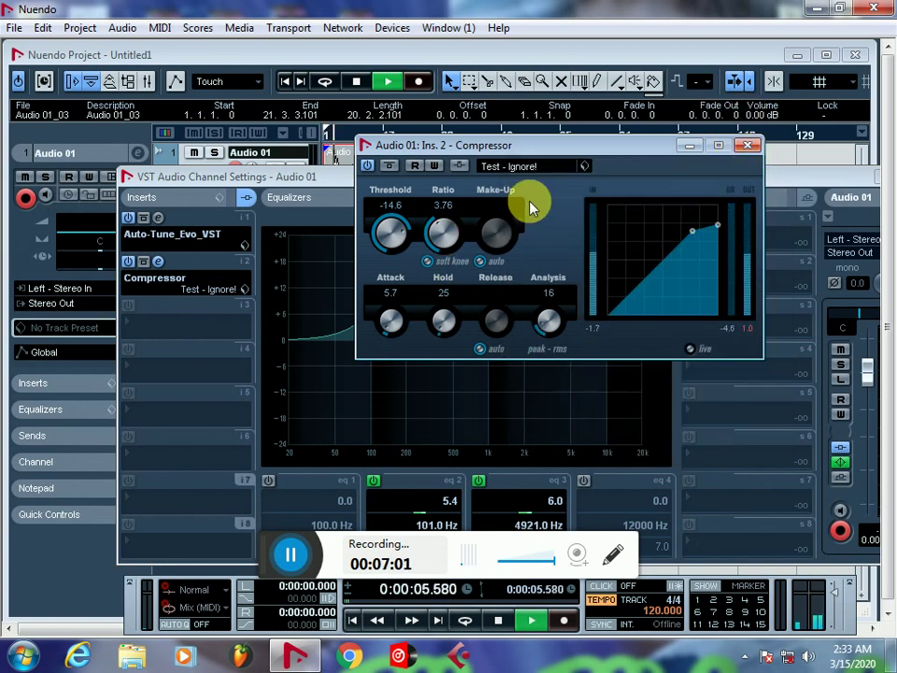
Load the Fat Master preset in the compressor, close the plug-in, and stop playback.
left_click(584, 171)
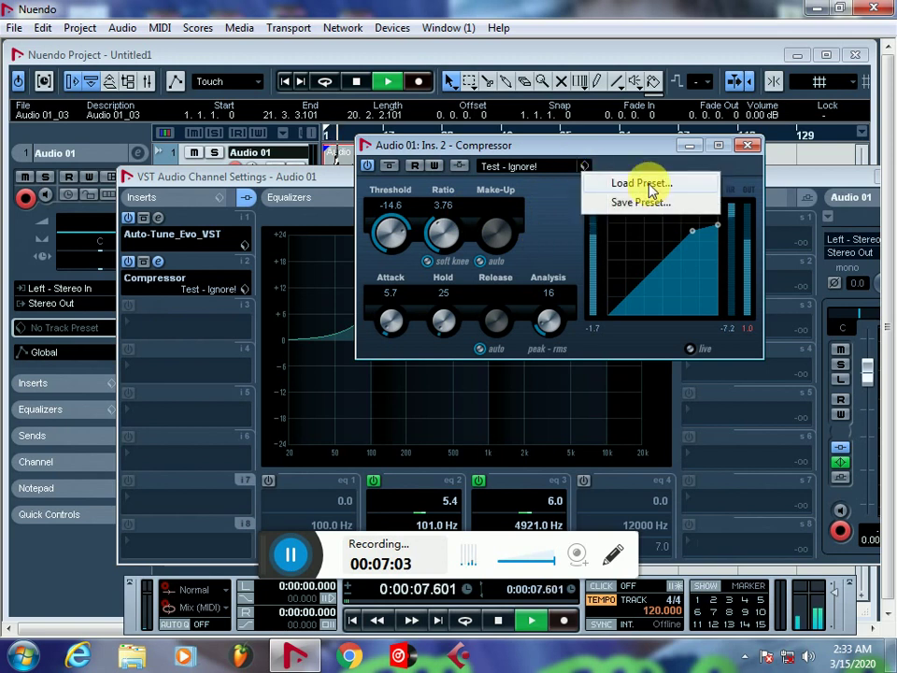
left_click(641, 180)
scroll(589, 281, "up", 4)
scroll(589, 291, "up", 8)
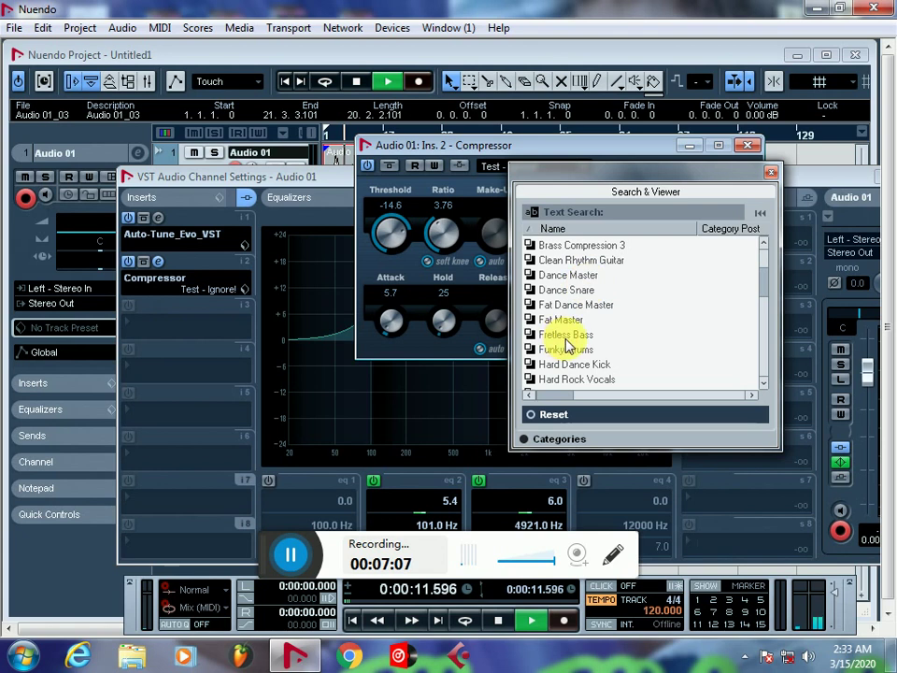
left_click(572, 319)
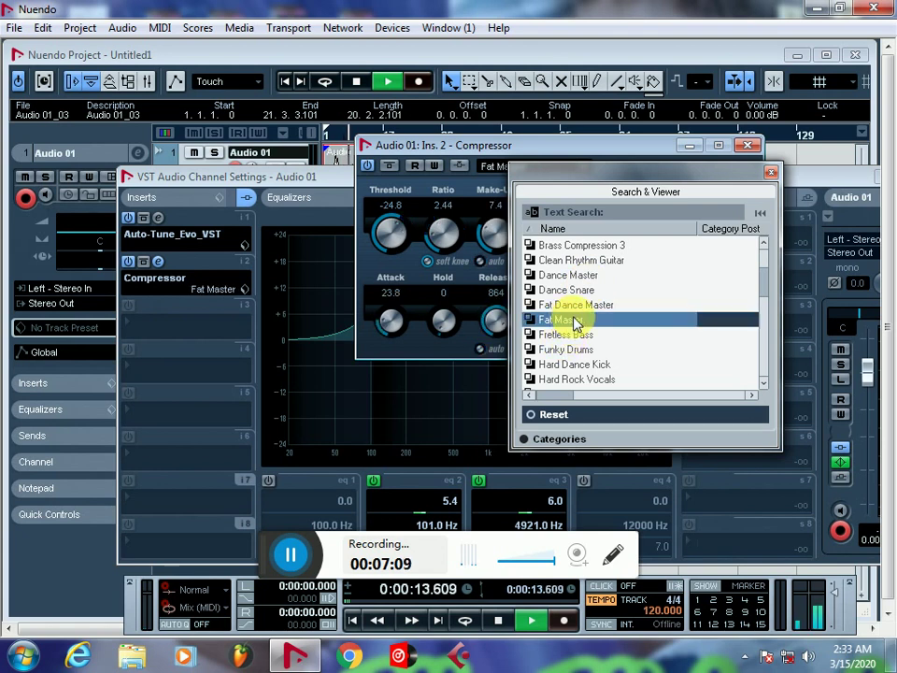
left_click(770, 174)
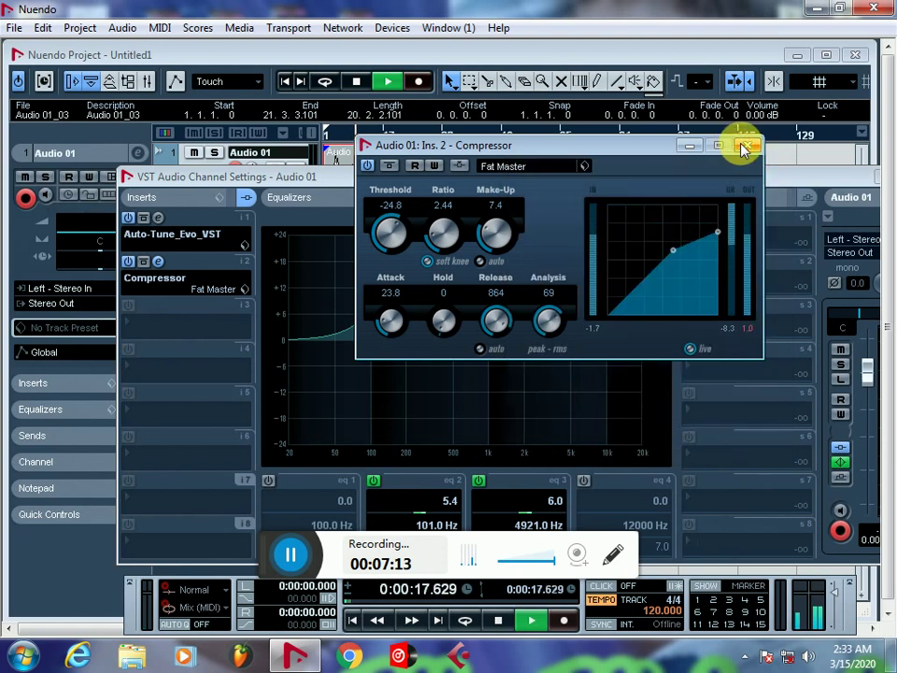
left_click(748, 145)
key("space")
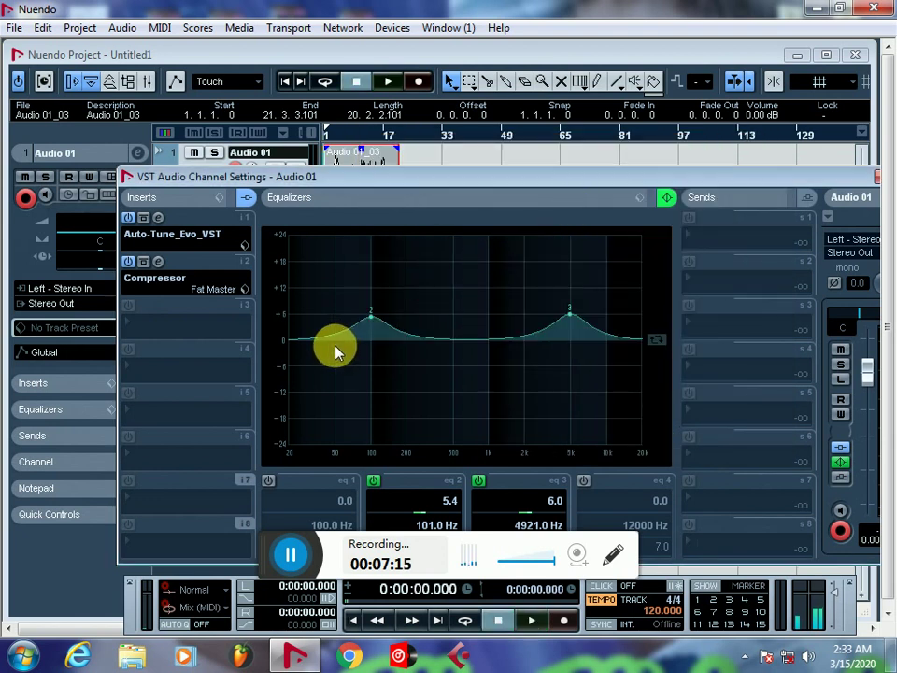
Load the PingPongDelay effect into Audio 01's third insert slot.
left_click(130, 324)
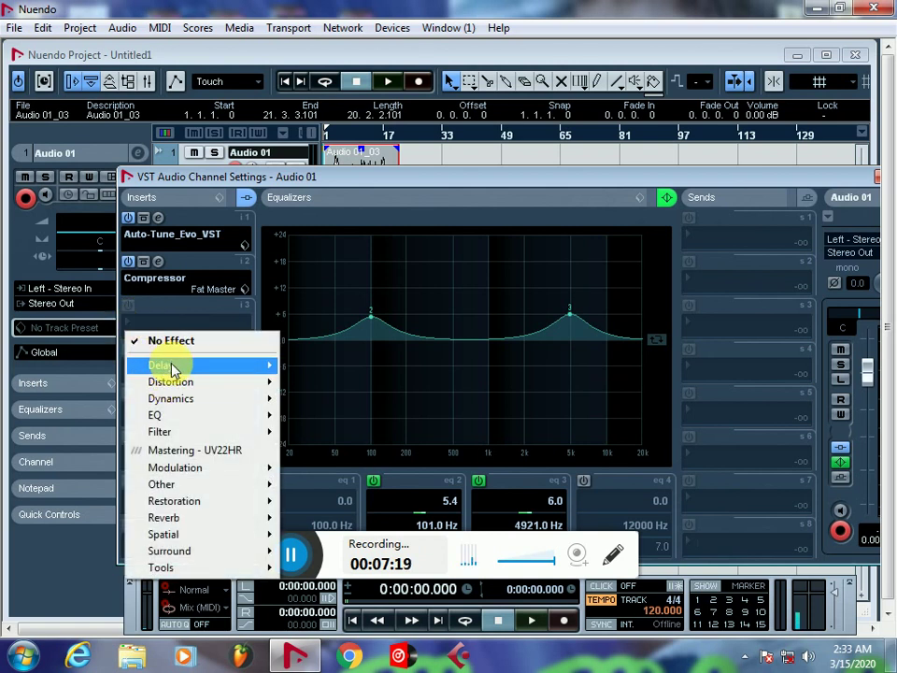
mouse_move(173, 370)
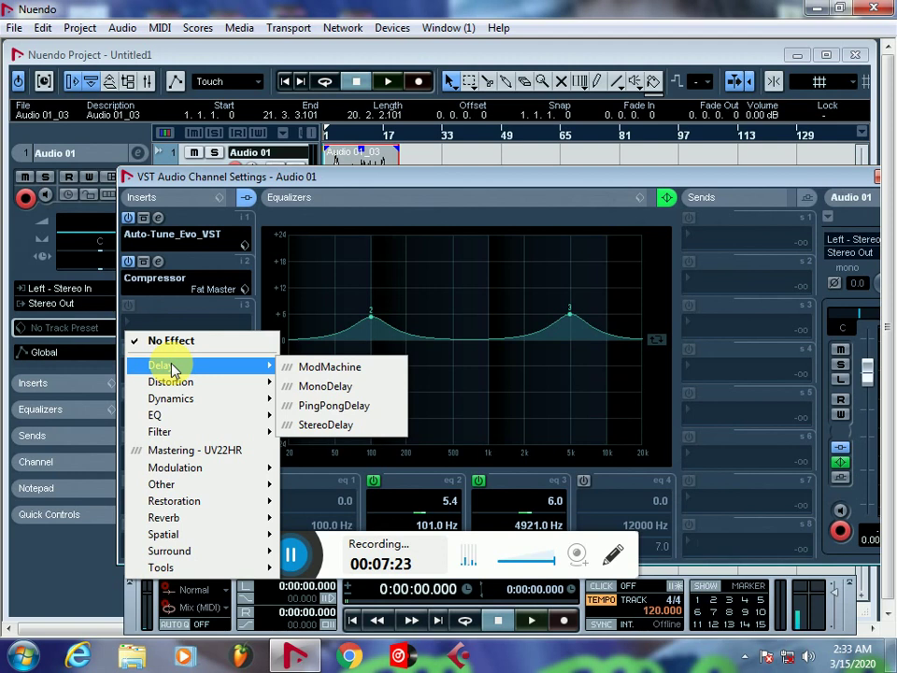
mouse_move(230, 417)
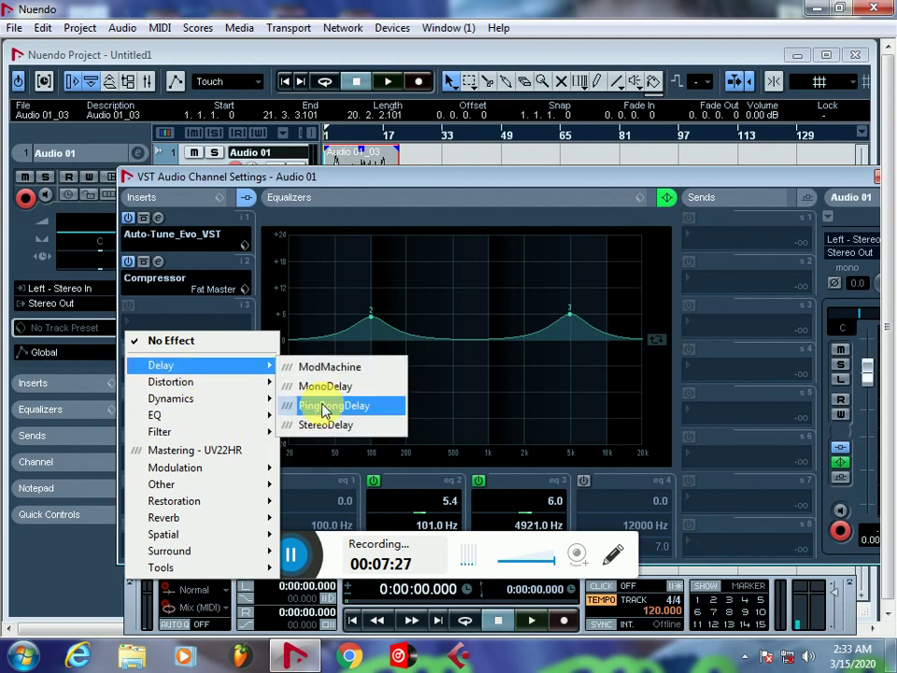
left_click(356, 410)
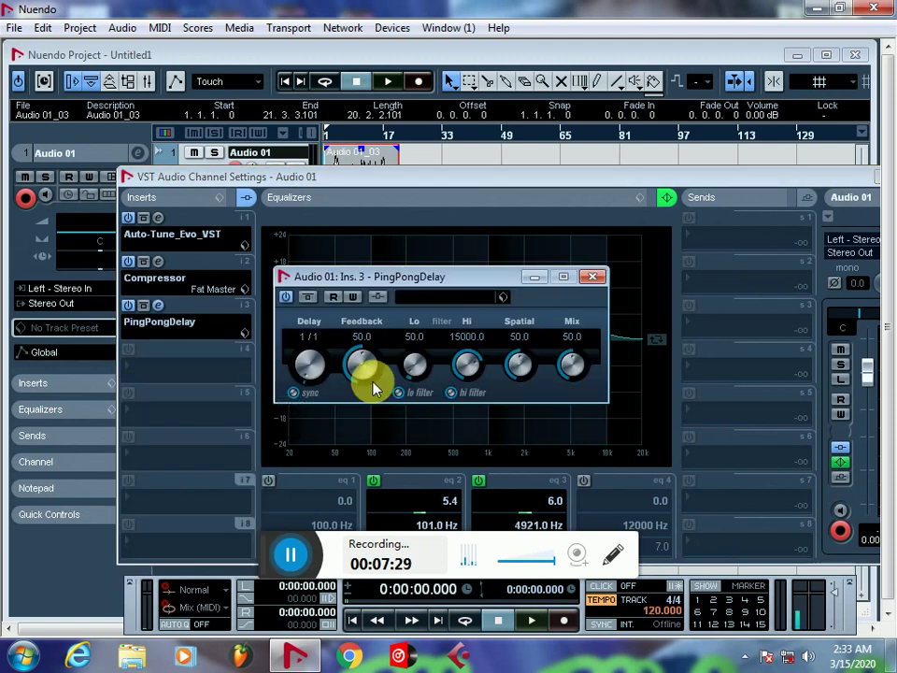
Set PingPongDelay's mix to about 7.0 and its feedback to about 8.8.
left_click(559, 376)
left_click_drag(559, 376, 564, 377)
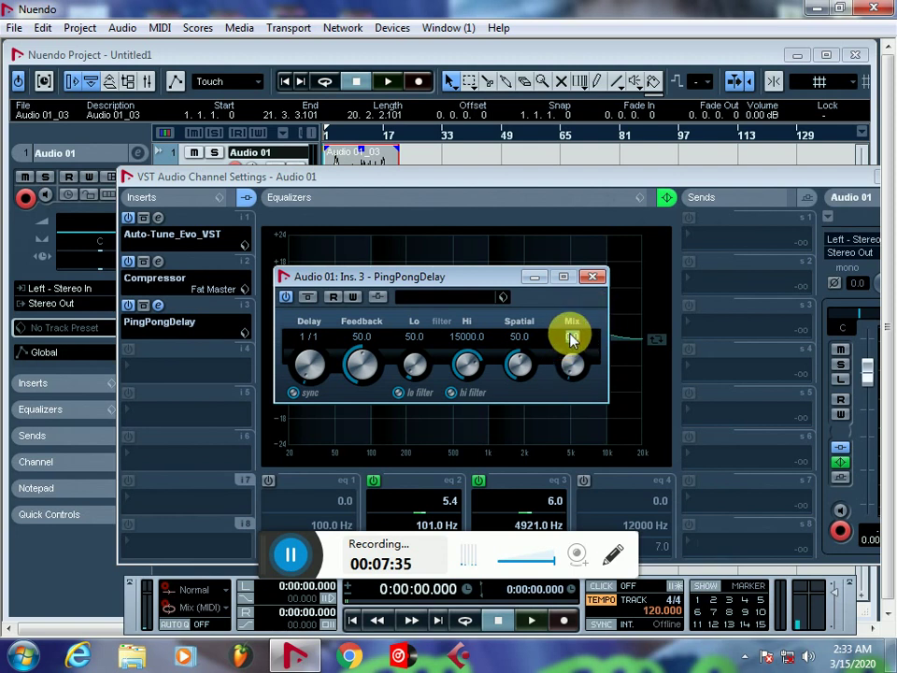
type("700000")
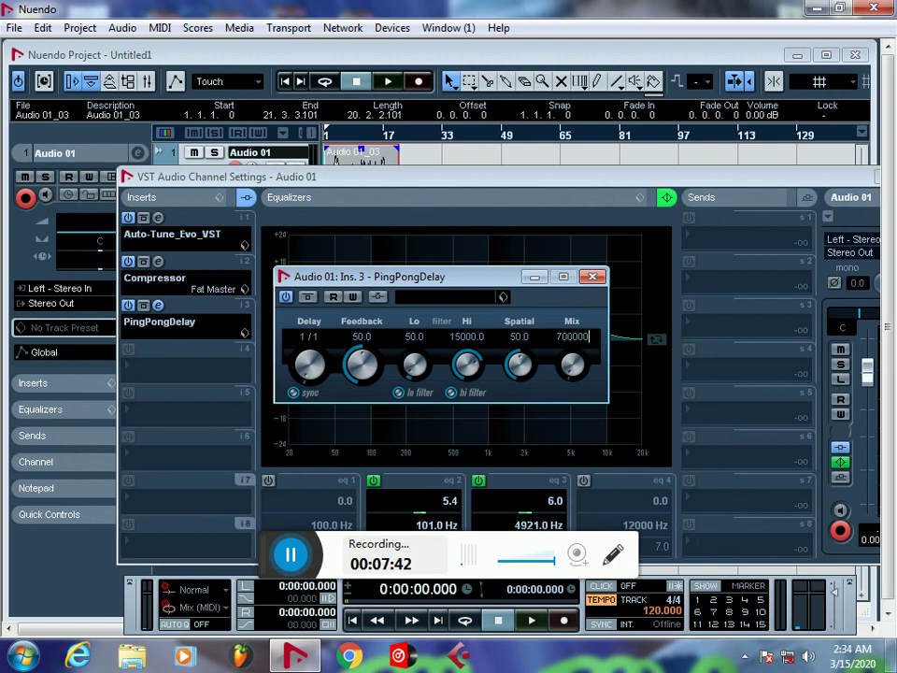
key("Return")
left_click(564, 381)
left_click_drag(566, 374, 574, 356)
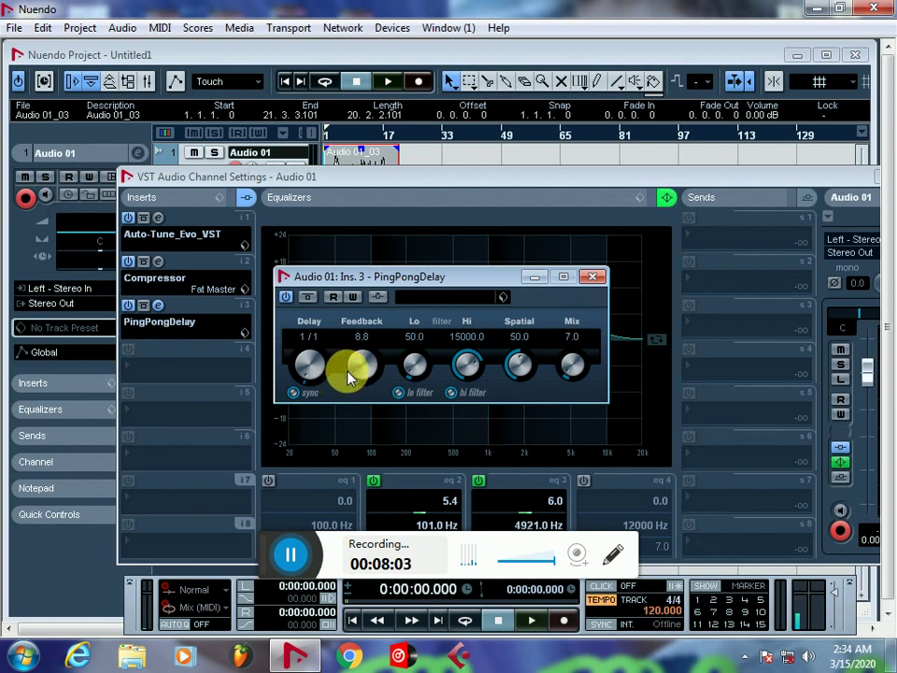
Set PingPongDelay's Hi filter to about 6807.8 while playing back the take, and stop playback.
key("space")
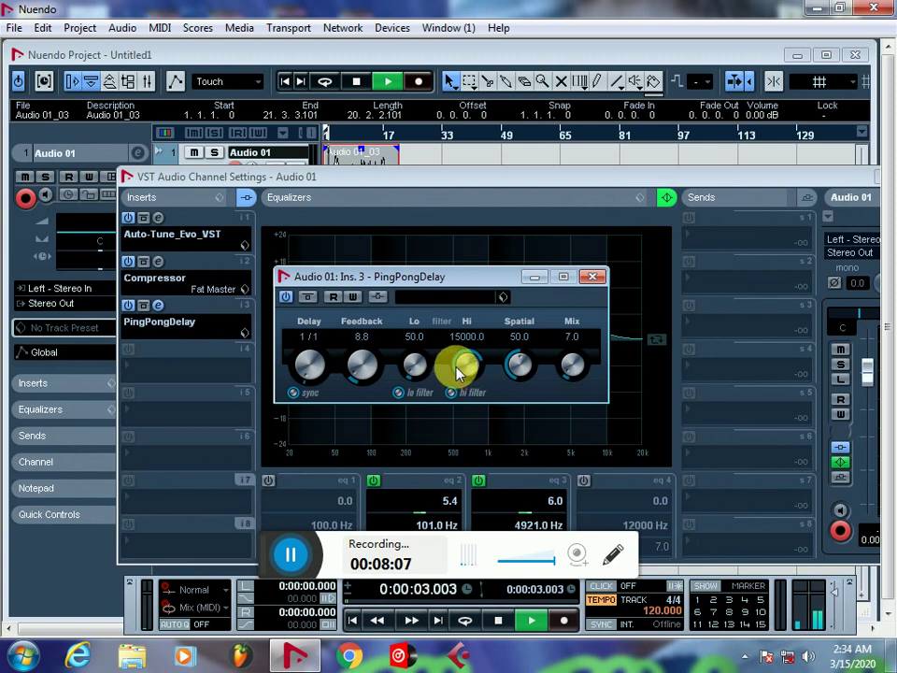
left_click_drag(458, 367, 356, 367)
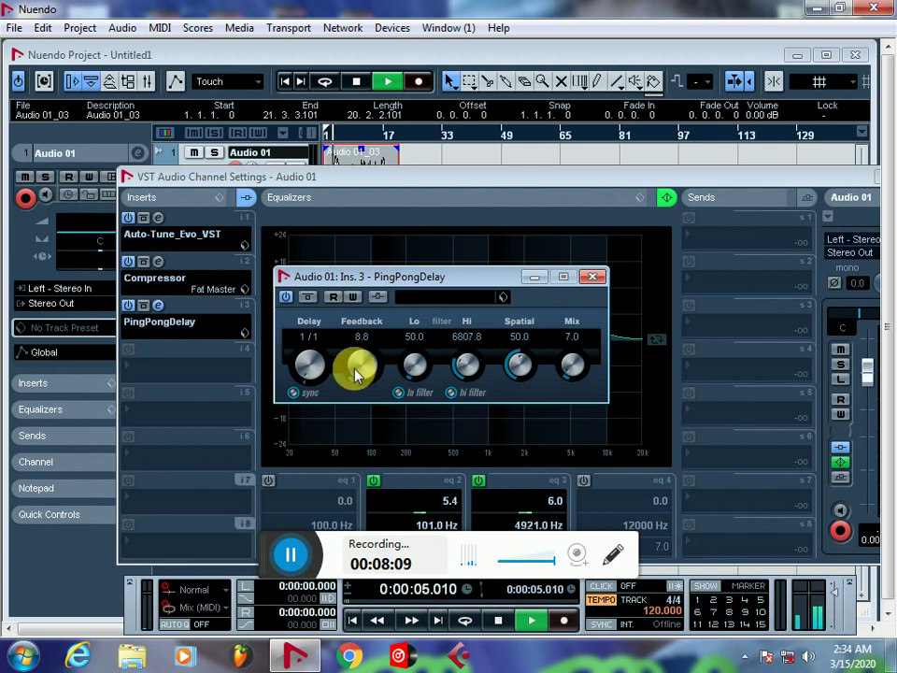
key("space")
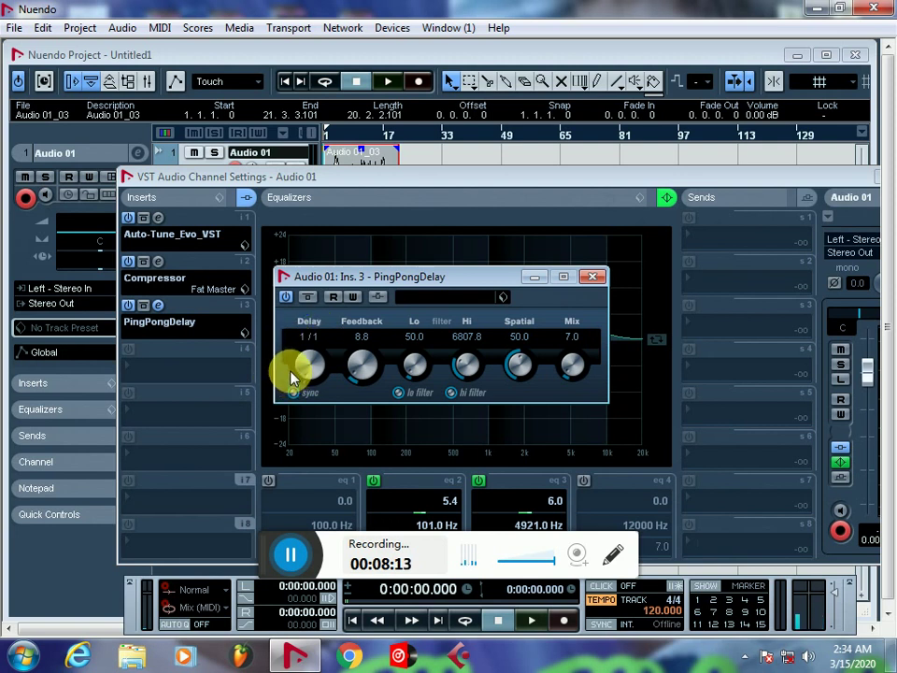
Set PingPongDelay's delay to 1/16 and mix to about 35.4, auditioning each change with playback from the start.
left_click_drag(293, 376, 295, 374)
key("space")
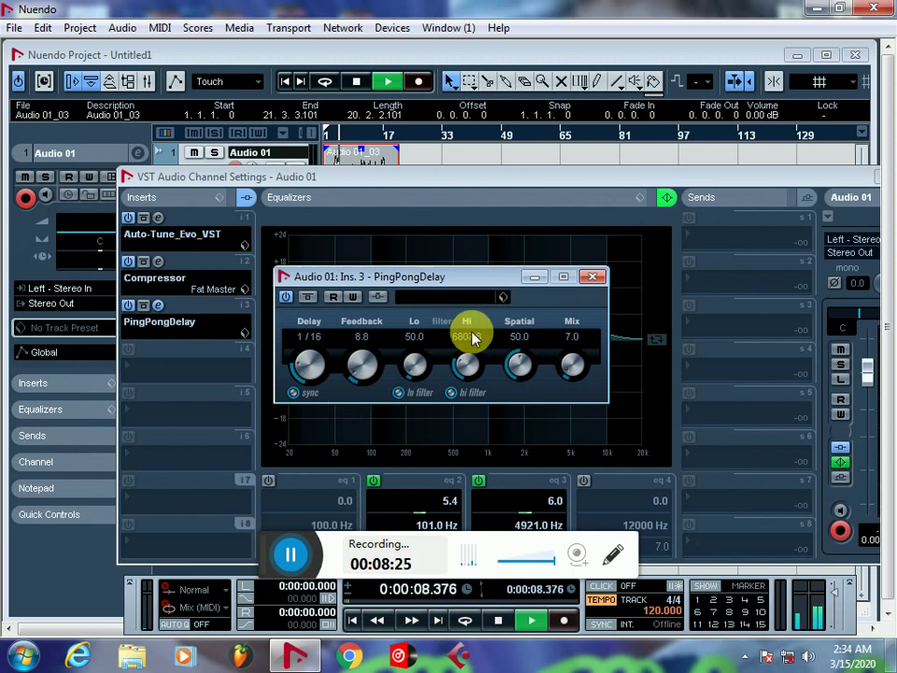
key("space")
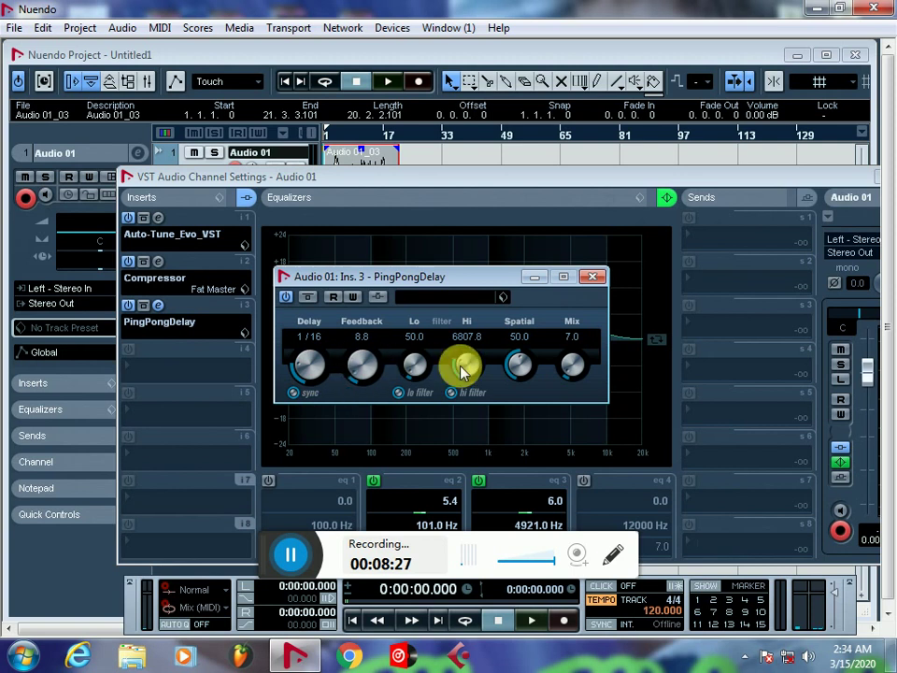
left_click_drag(564, 366, 568, 363)
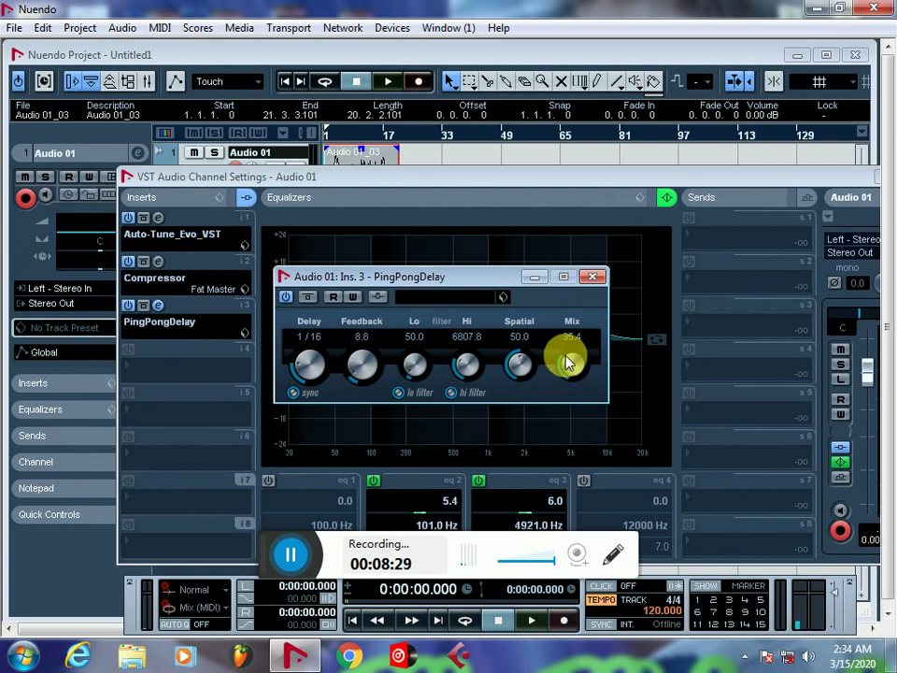
key("space")
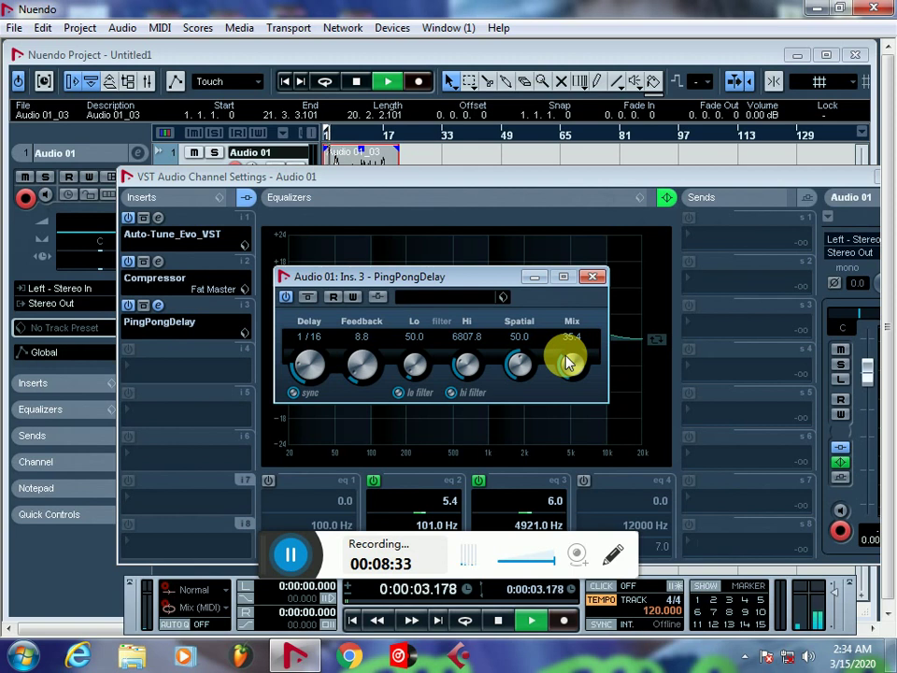
Set PingPongDelay's delay to 1/2 while auditioning longer note values in playback, then stop playback and close the effect's window.
scroll(296, 368, "up", 2)
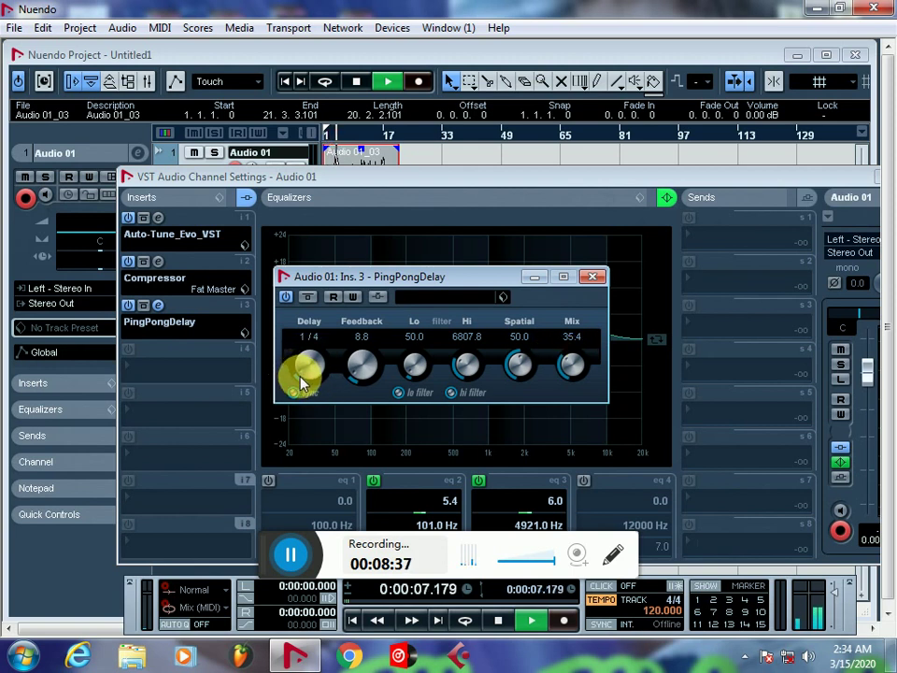
scroll(298, 384, "up", 2)
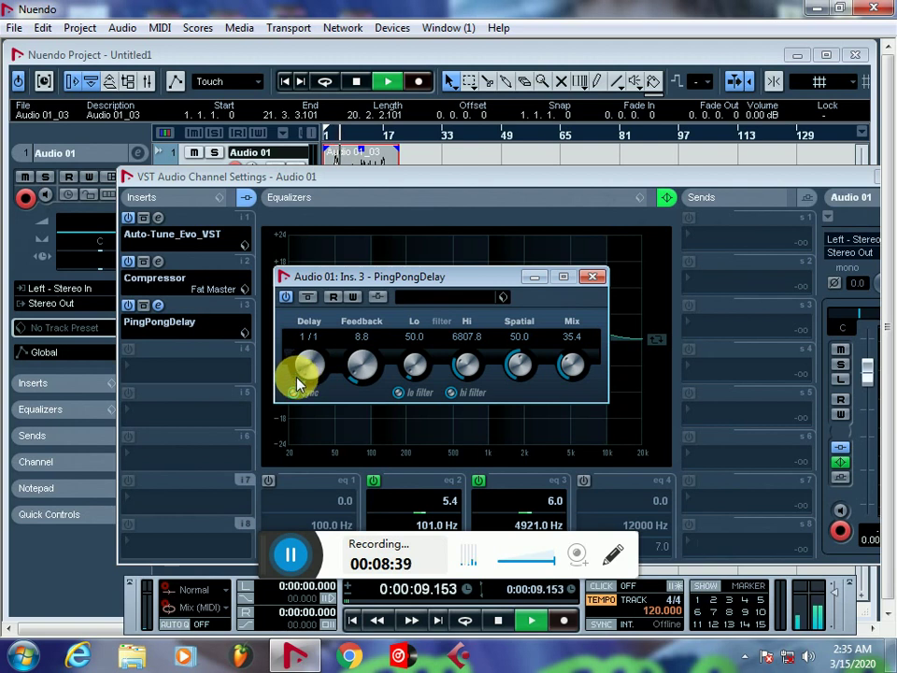
scroll(299, 377, "down", 1)
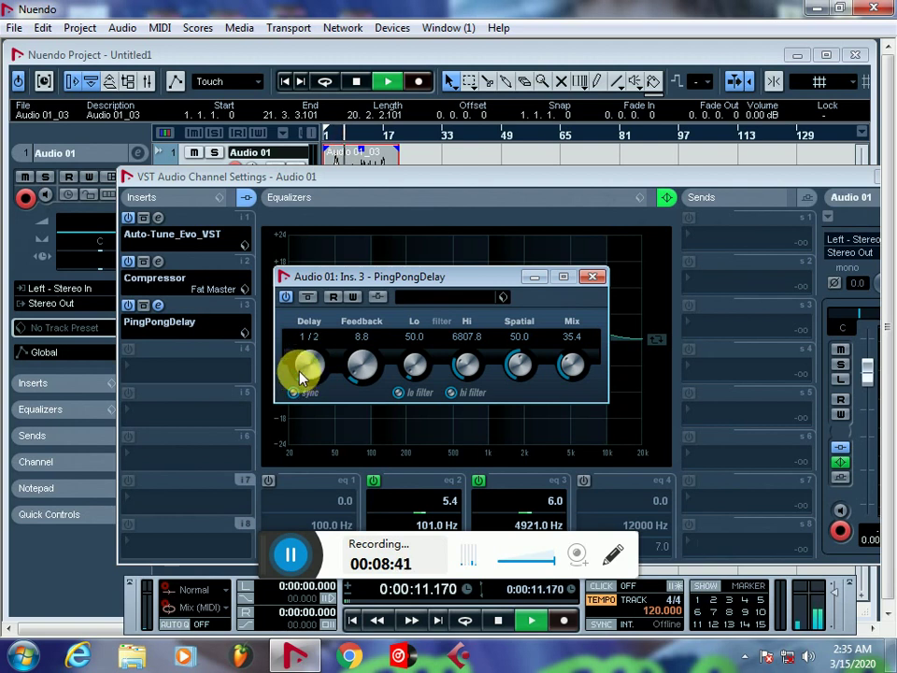
scroll(299, 376, "down", 1)
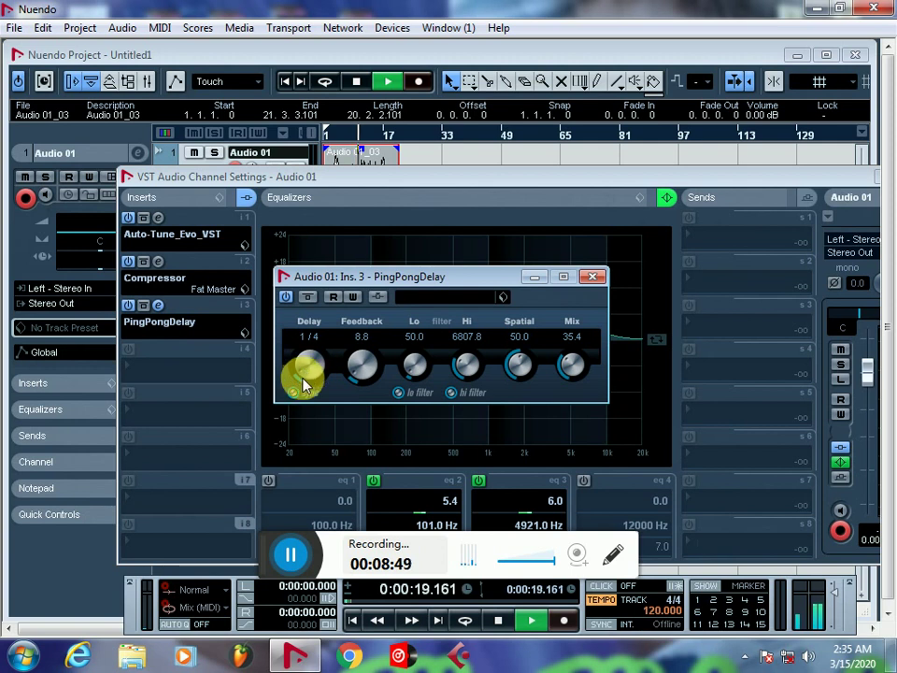
scroll(304, 374, "up", 1)
key("space")
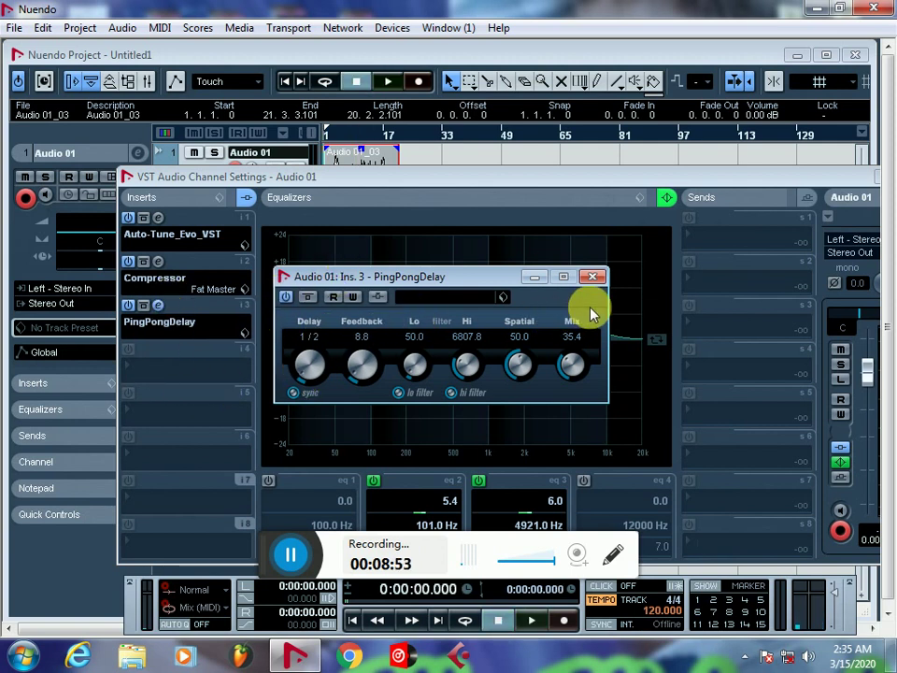
left_click(592, 277)
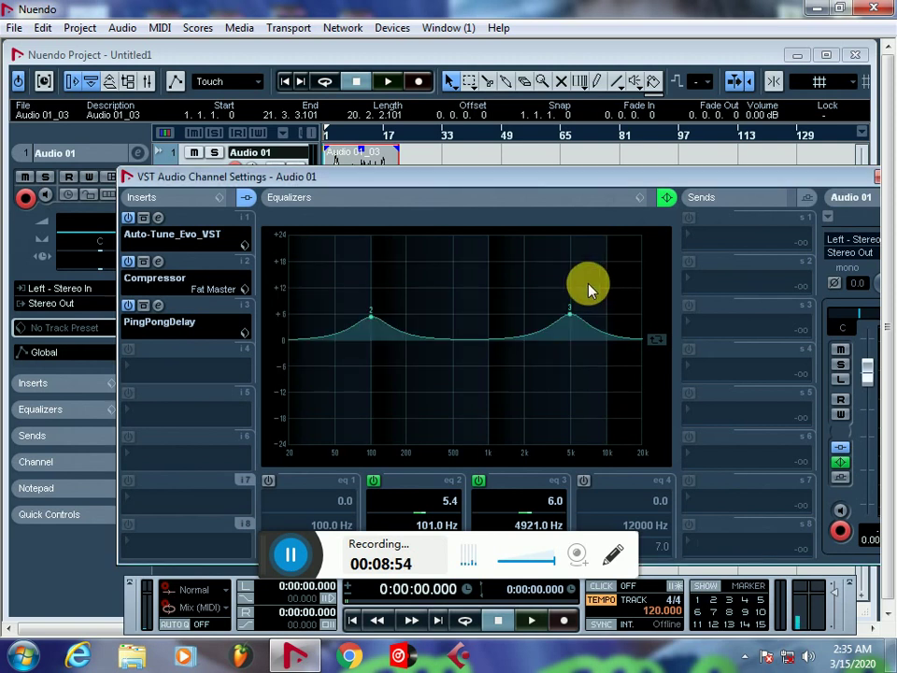
Load the Phaser modulation effect into Audio 01's fourth insert slot.
left_click(131, 369)
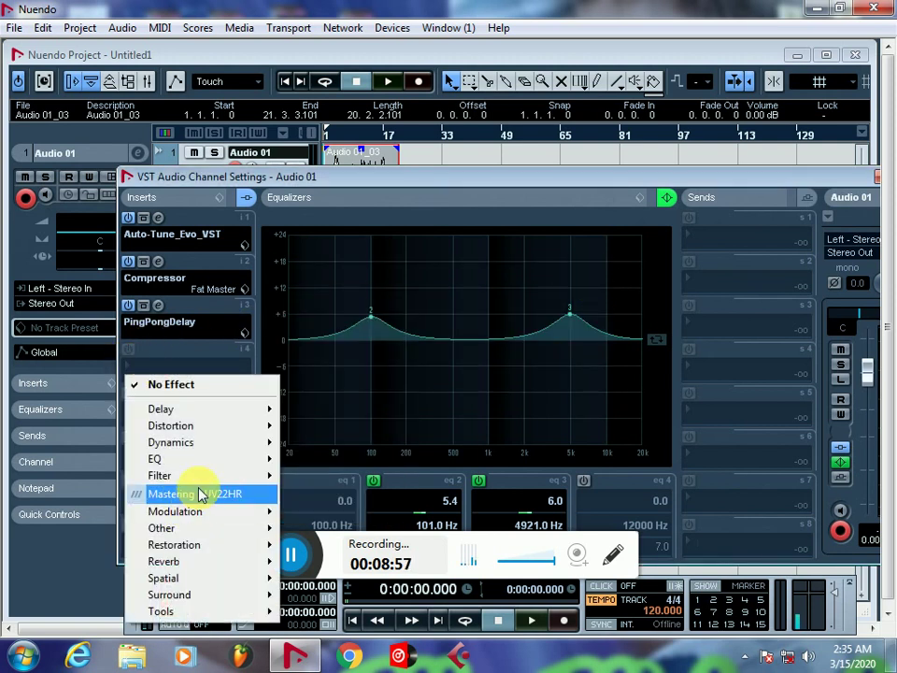
mouse_move(184, 563)
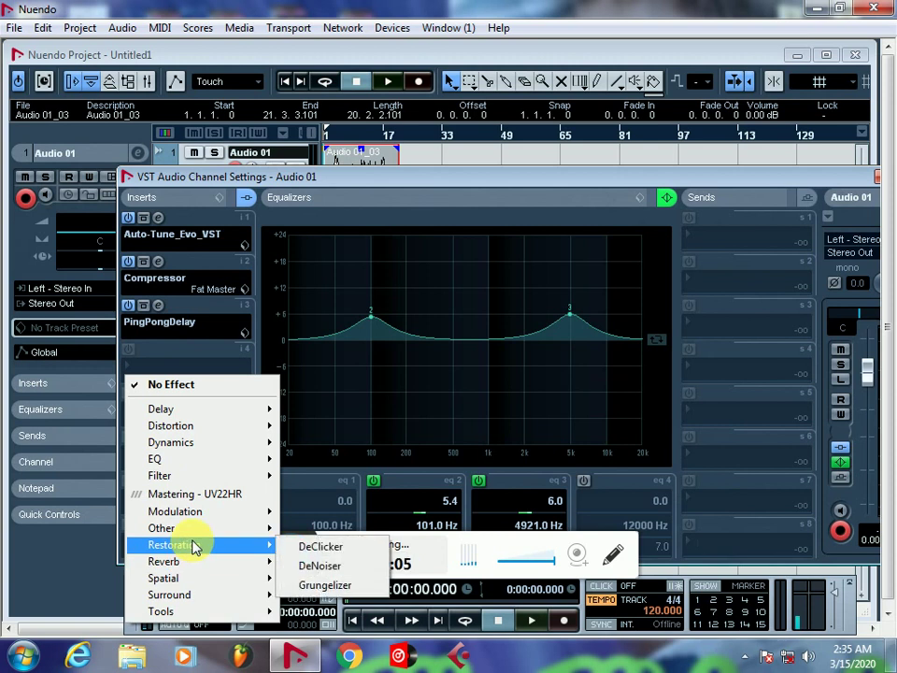
mouse_move(211, 518)
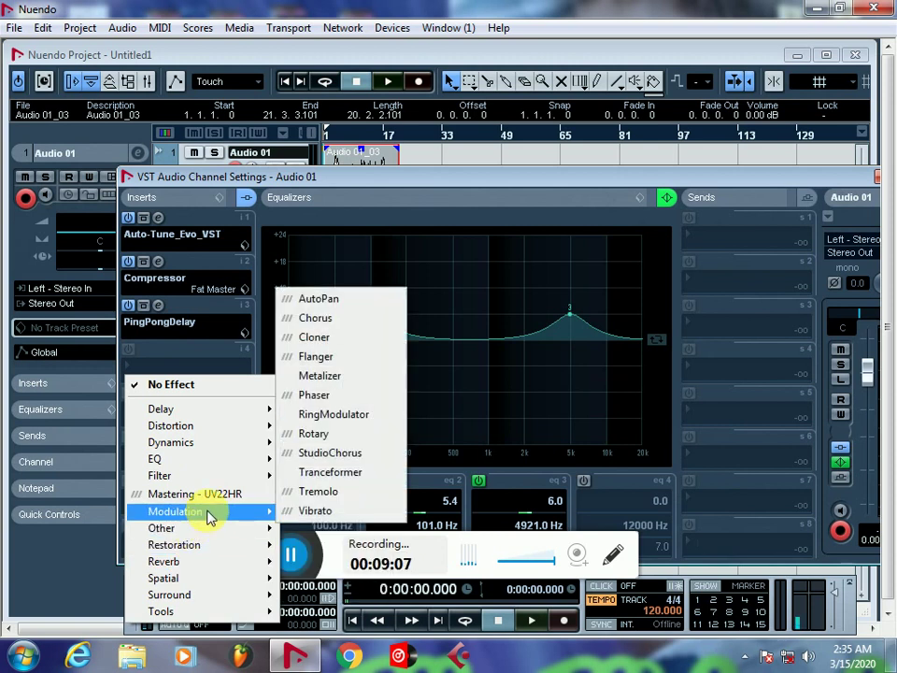
left_click(318, 394)
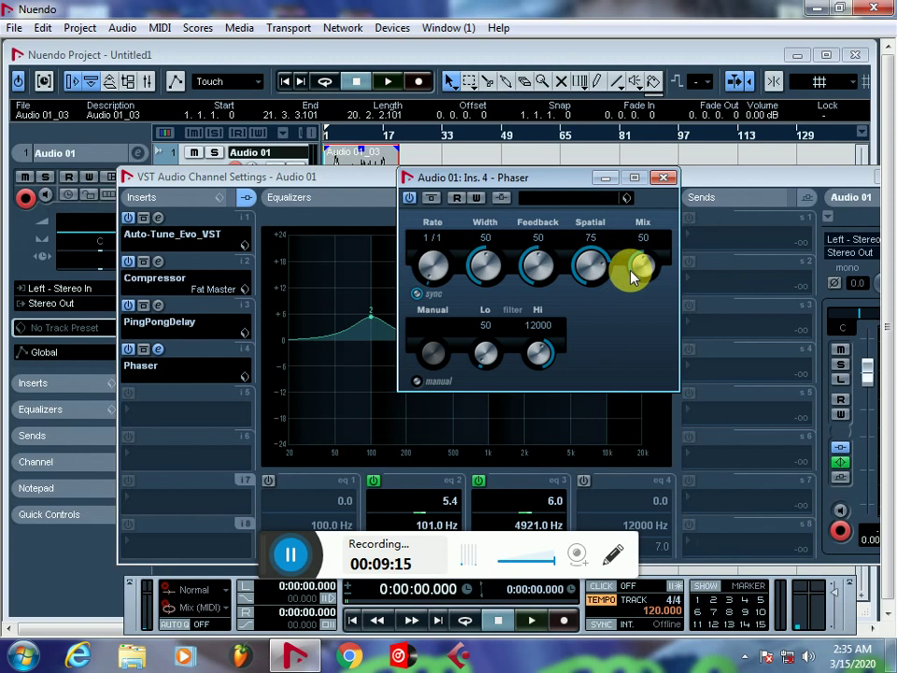
During playback, set the Phaser's width to about 4, feedback to about 8, spatial to about 17 and Hi filter to 20000.
key("space")
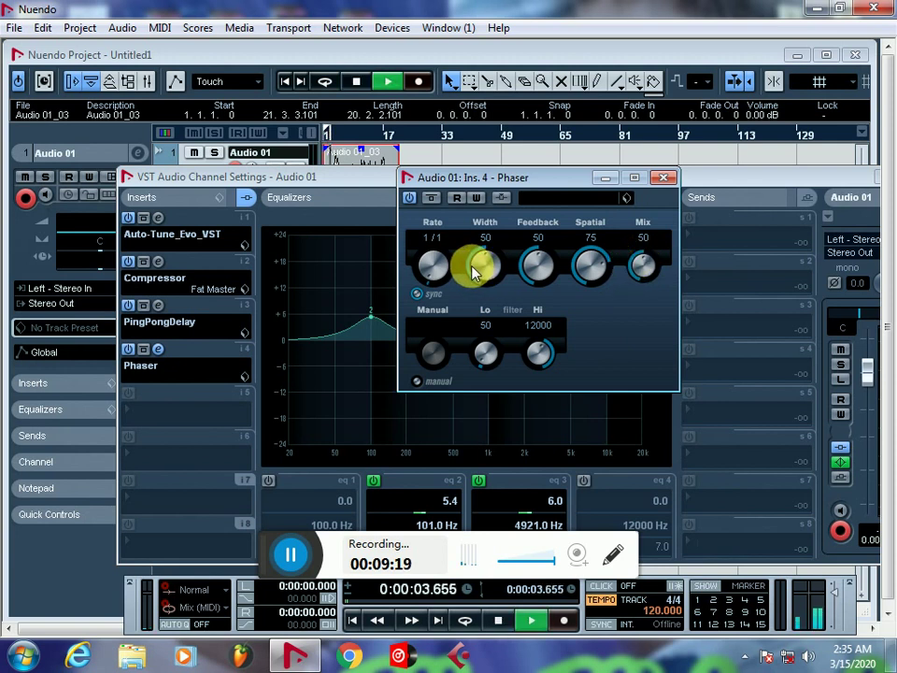
mouse_move(472, 267)
left_mouse_down()
mouse_move(475, 296)
mouse_move(531, 245)
mouse_move(474, 262)
mouse_move(473, 277)
mouse_move(482, 260)
mouse_move(477, 284)
left_mouse_up()
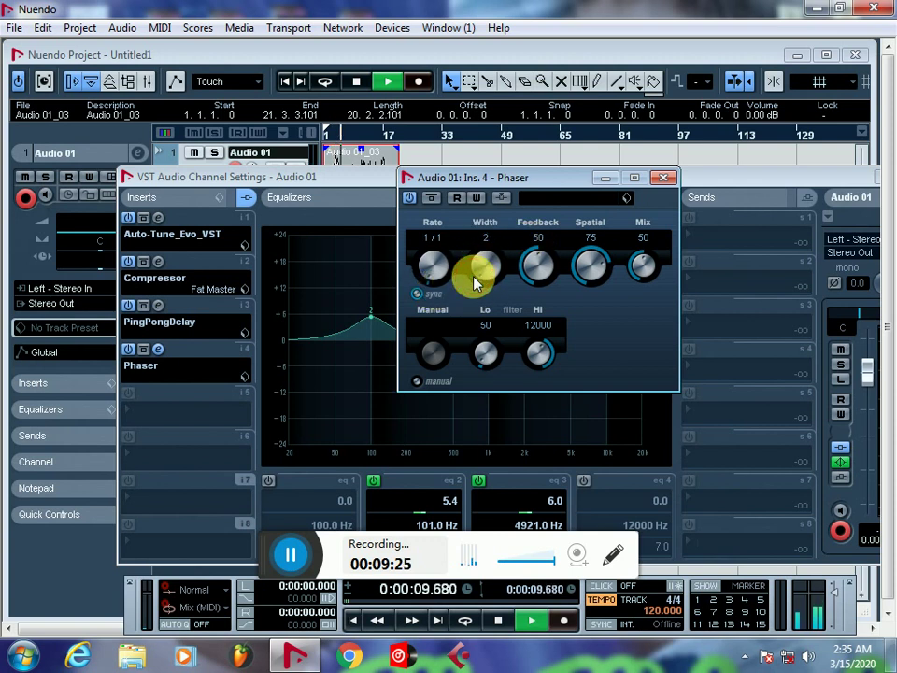
mouse_move(537, 265)
left_mouse_down()
mouse_move(547, 261)
mouse_move(525, 265)
mouse_move(523, 275)
left_mouse_up()
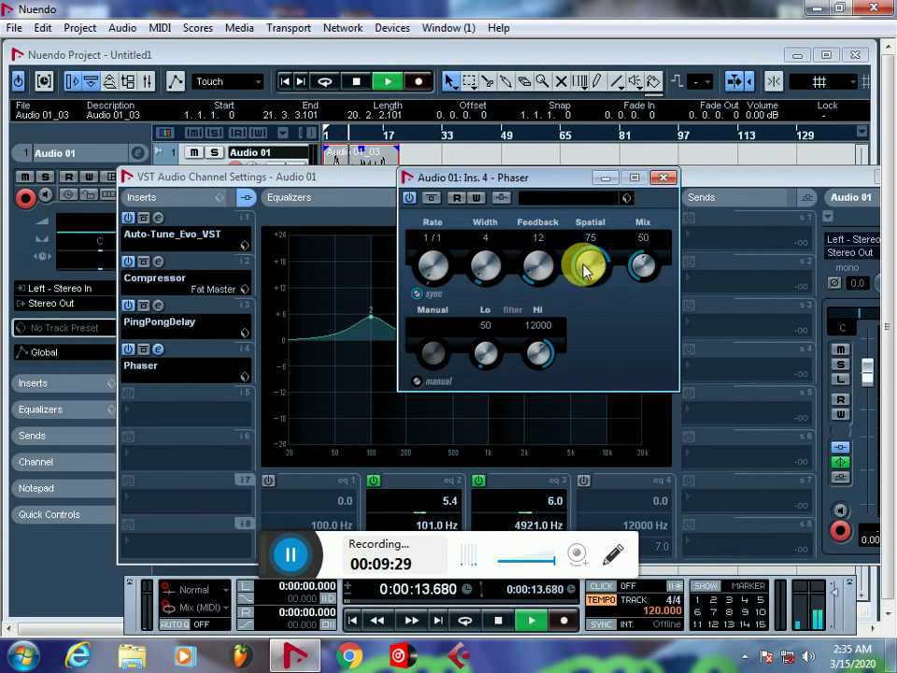
left_click_drag(578, 270, 592, 261)
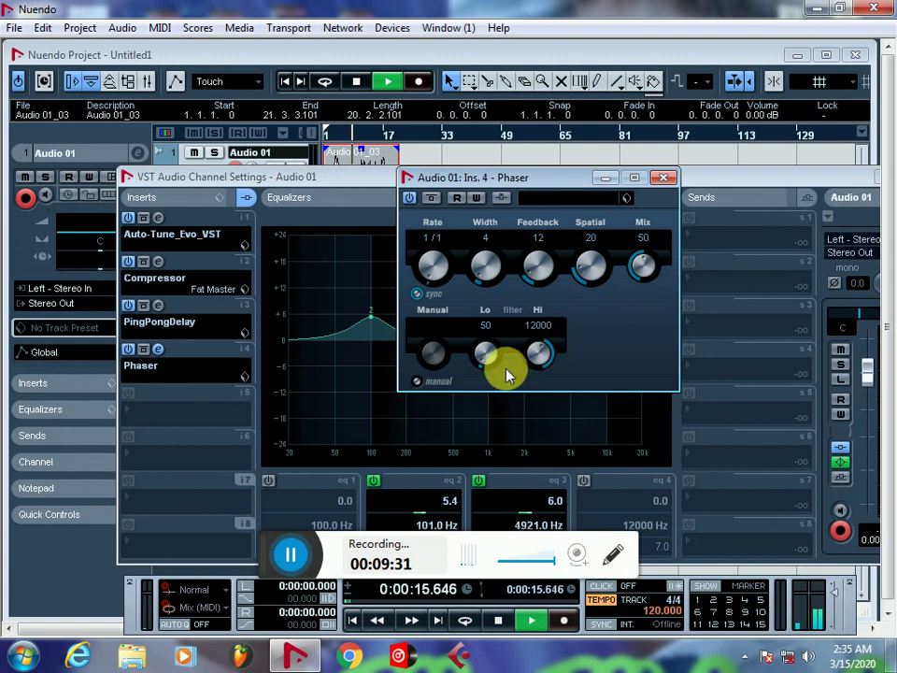
left_click_drag(546, 358, 546, 371)
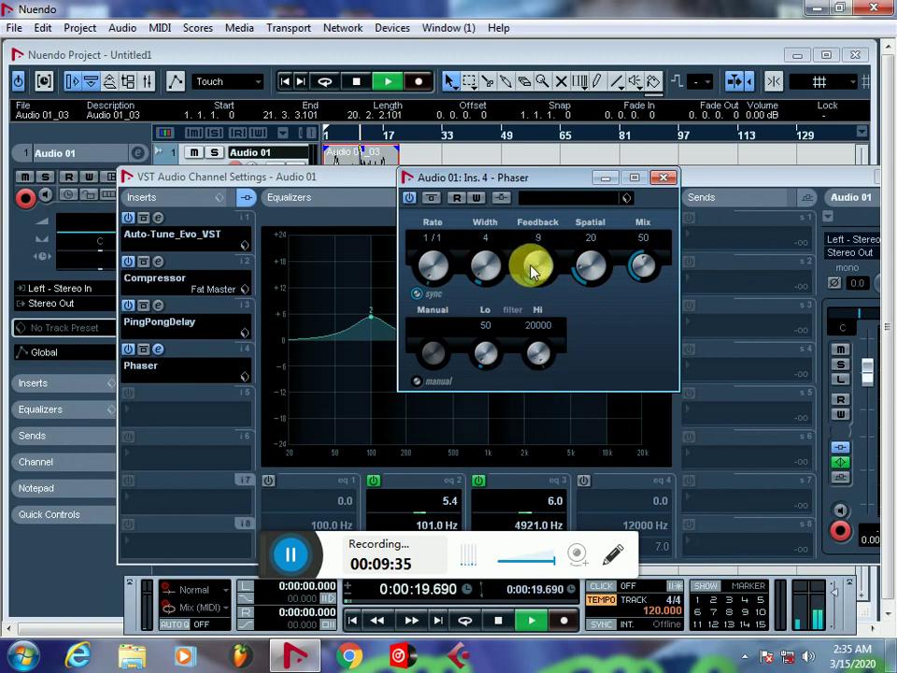
left_click_drag(533, 271, 537, 261)
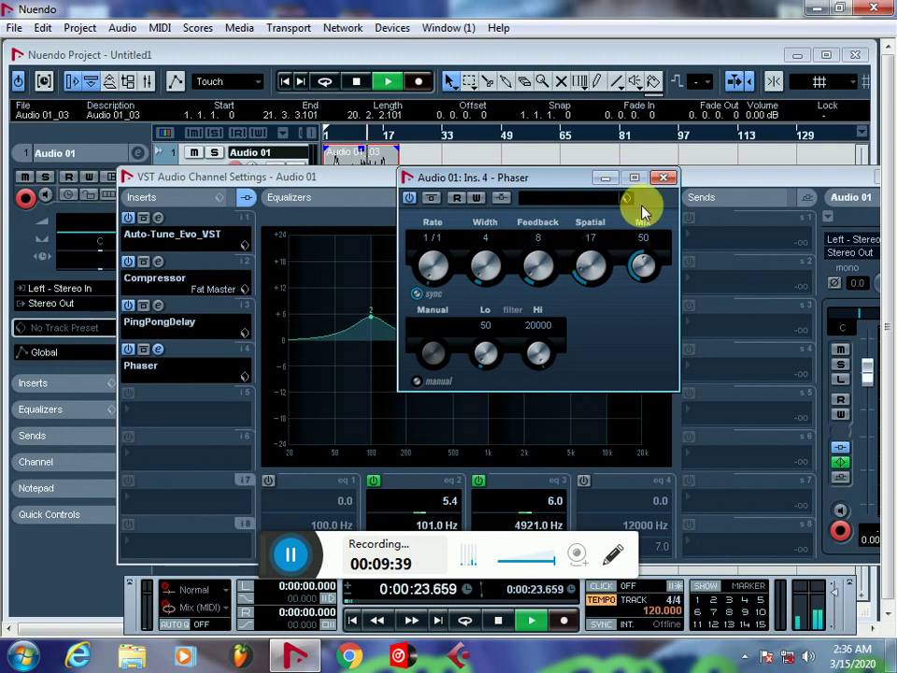
Set the Phaser's mix to about 27, rate to 1/2 and spatial to about 15, and close its window.
left_click_drag(626, 278, 636, 266)
left_click_drag(426, 276, 430, 281)
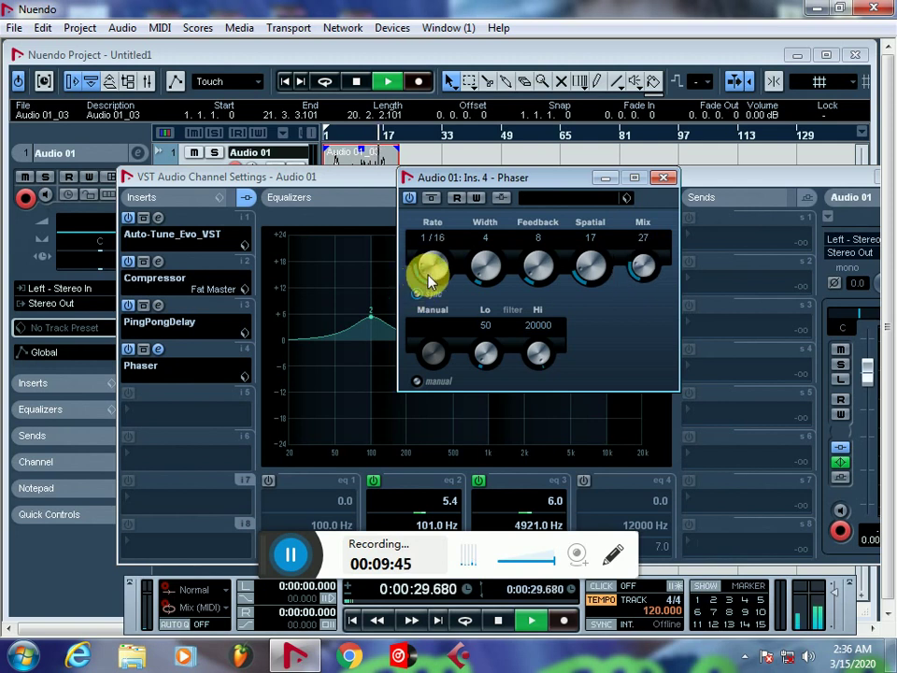
scroll(430, 280, "up", 1)
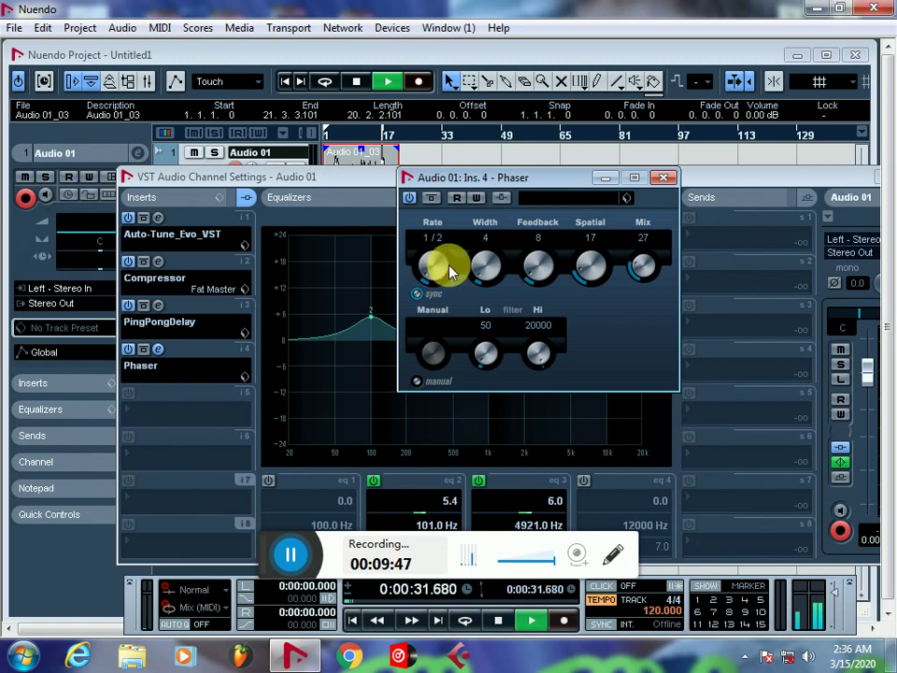
left_click(558, 277)
scroll(575, 280, "down", 4)
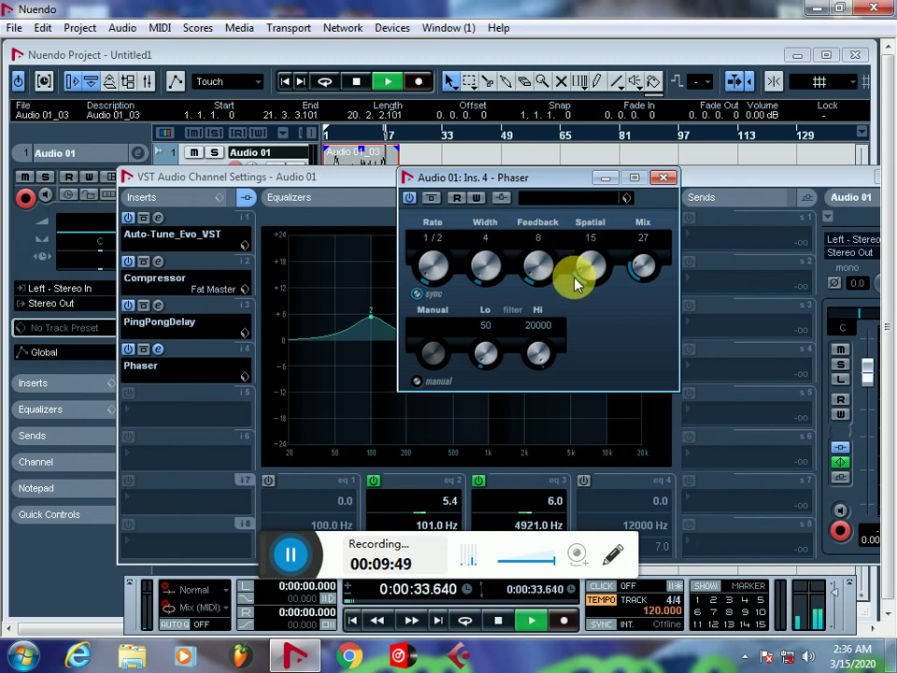
left_click(662, 178)
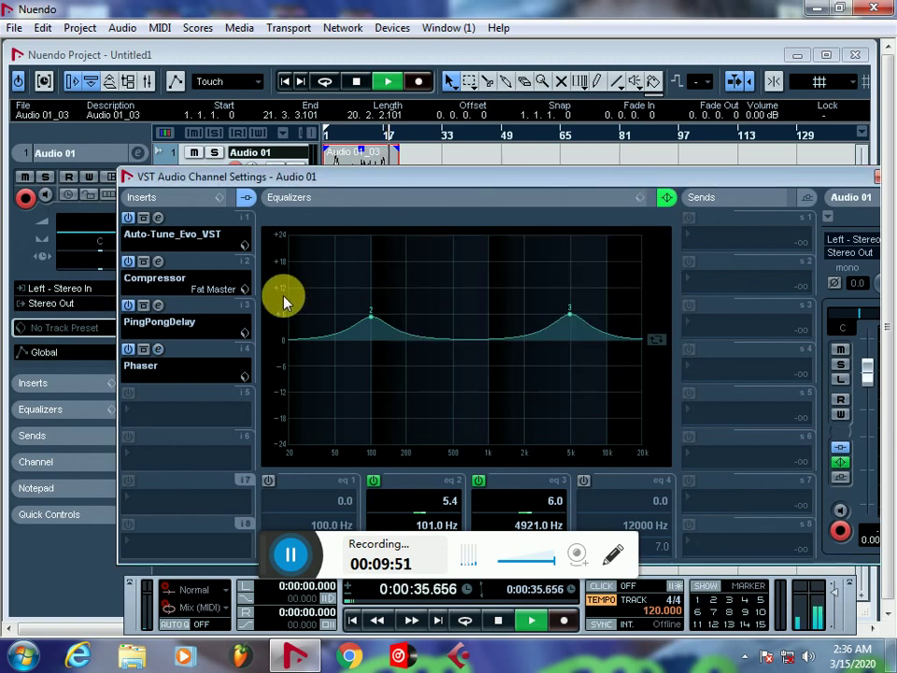
Load the Flanger modulation effect into Audio 01's fifth insert slot.
left_click(132, 410)
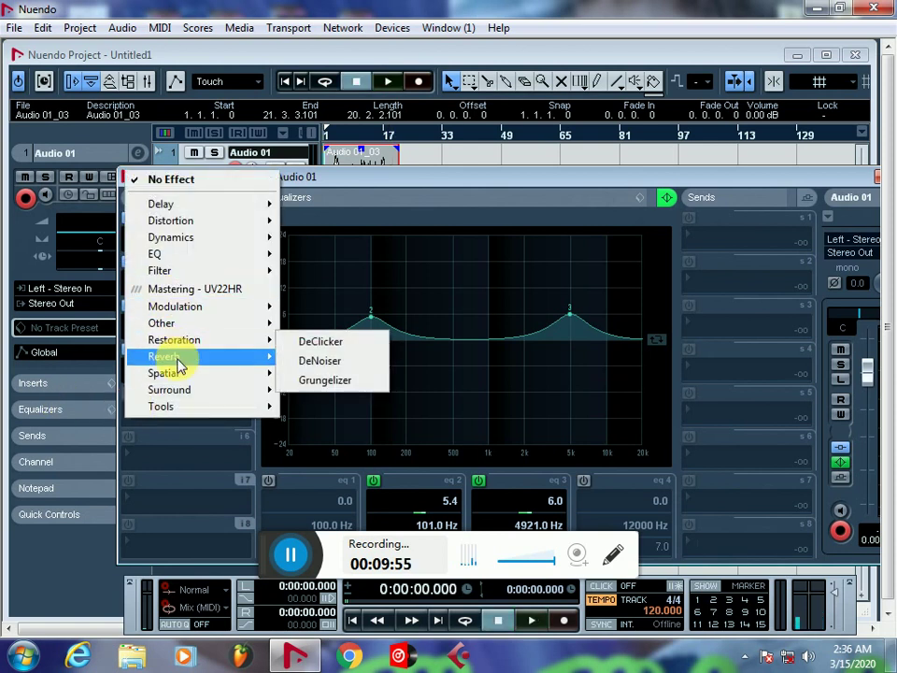
mouse_move(193, 308)
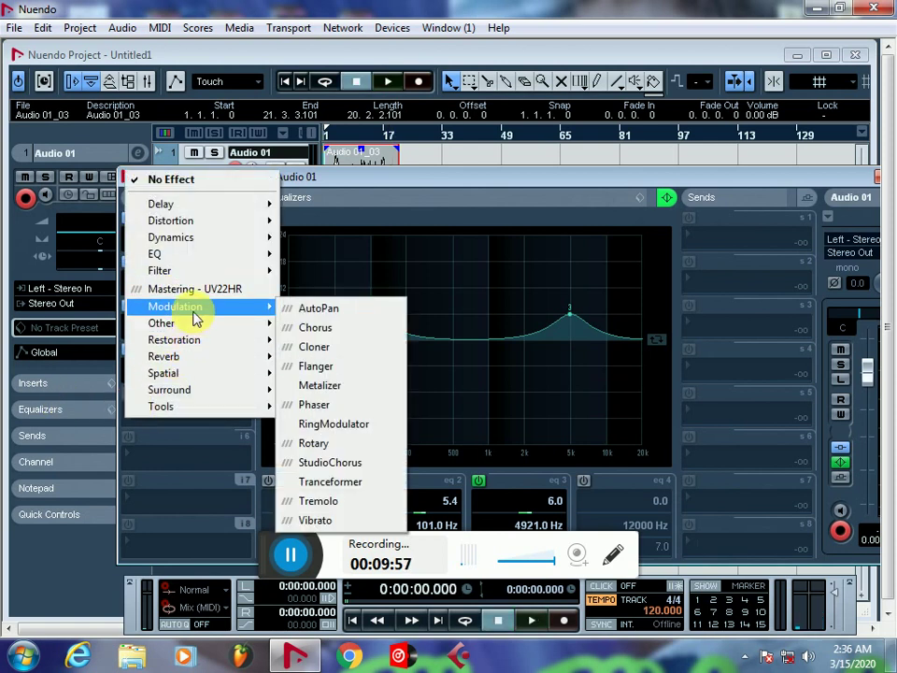
left_click(309, 367)
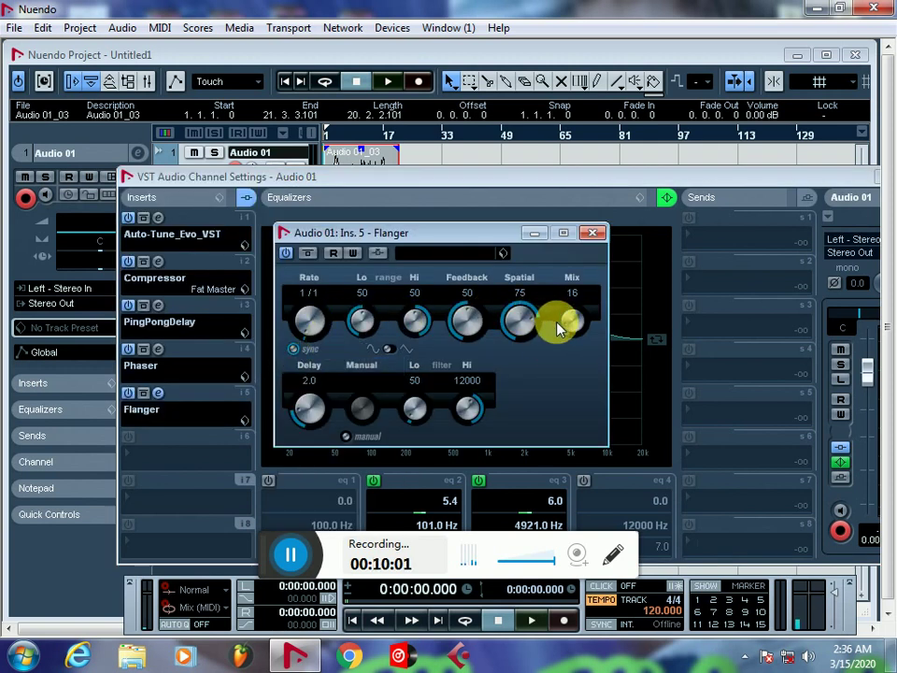
Set the Flanger's spatial to about 18, feedback to about 12 and Hi range to 100.
left_click_drag(511, 322, 505, 323)
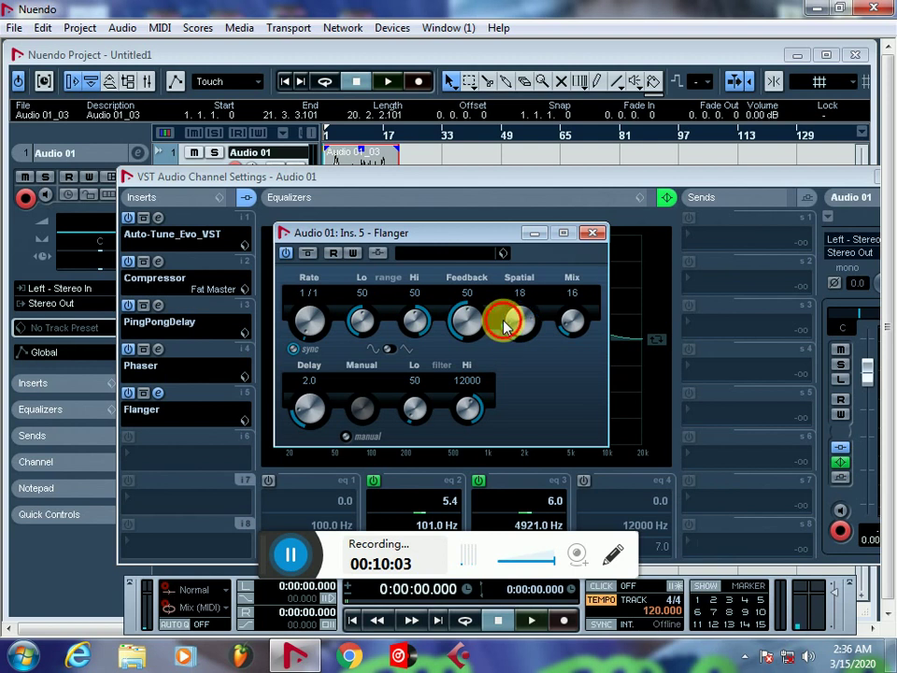
scroll(457, 320, "down", 10)
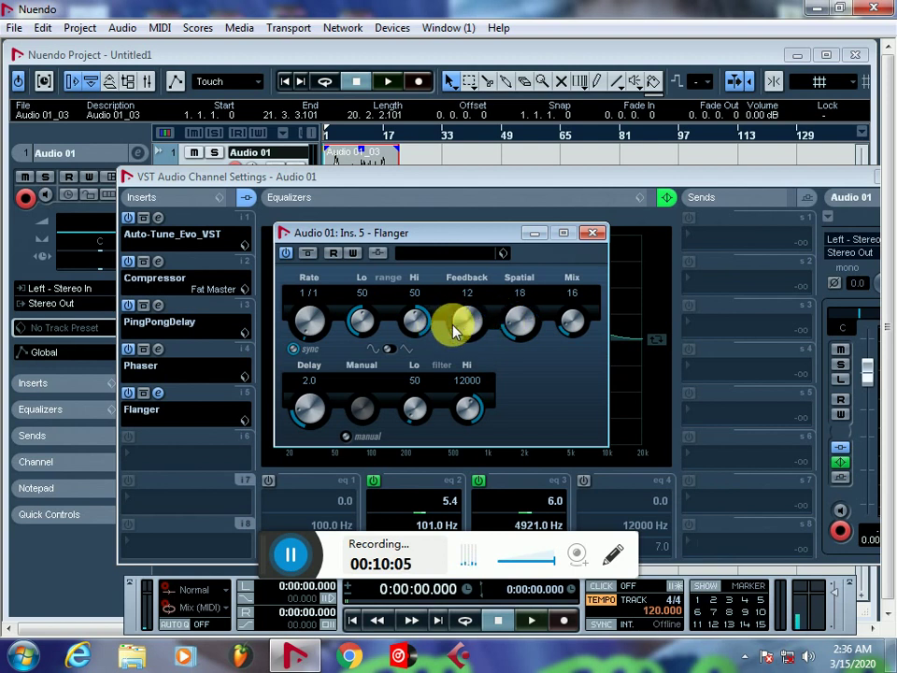
scroll(419, 321, "up", 8)
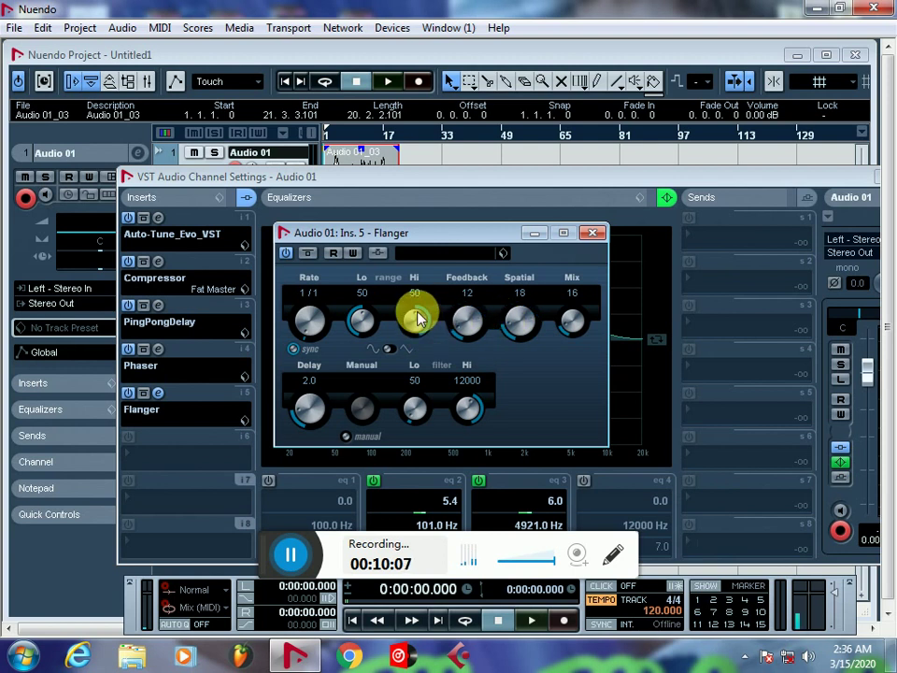
scroll(418, 317, "up", 10)
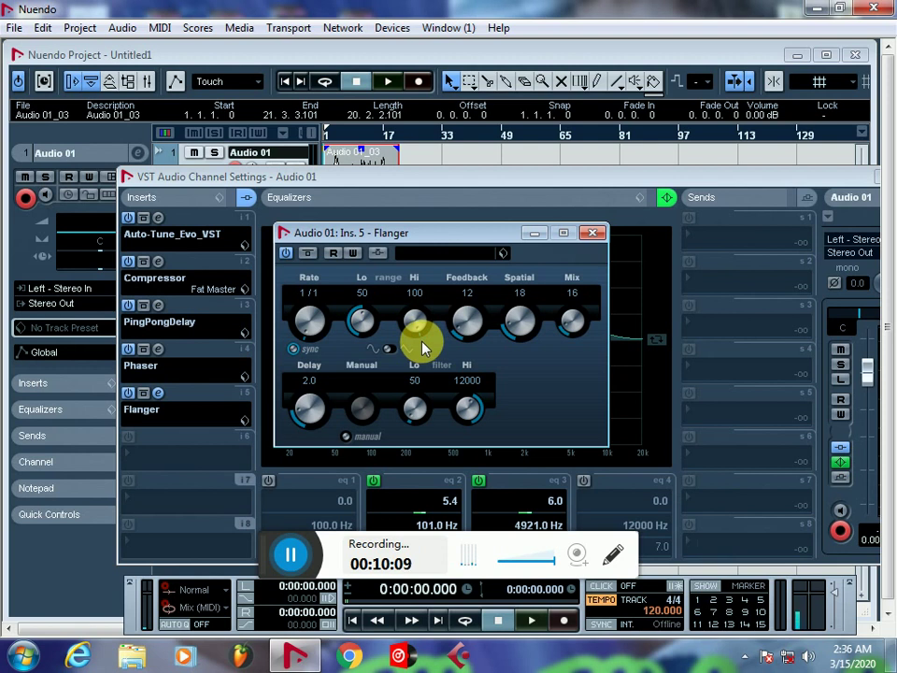
Set the Flanger's mix to about 15 and rate to 1/4 while playing back the take, and close its window.
key("space")
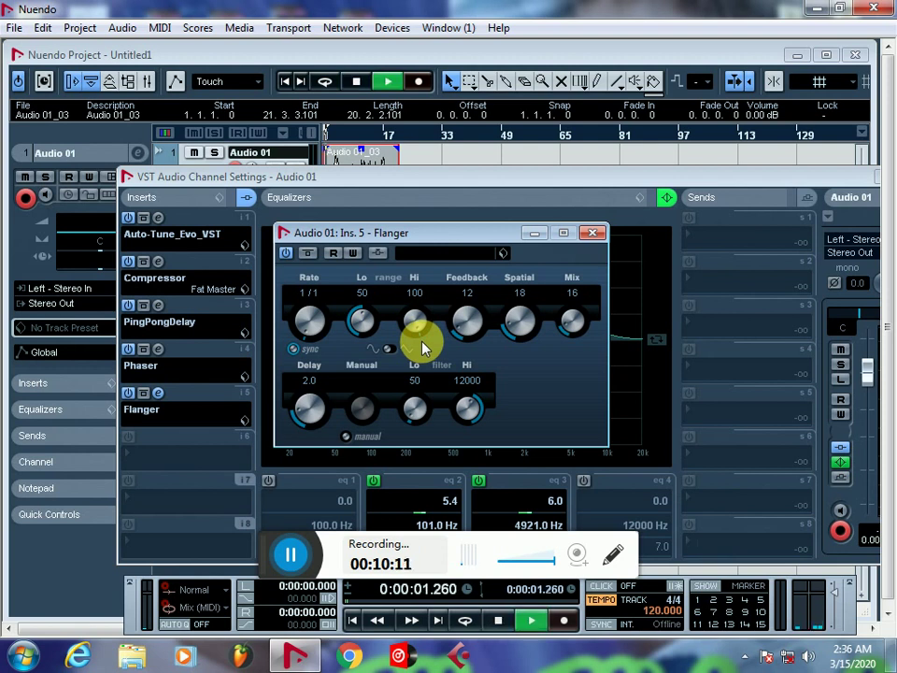
left_click(562, 334)
scroll(569, 332, "up", 9)
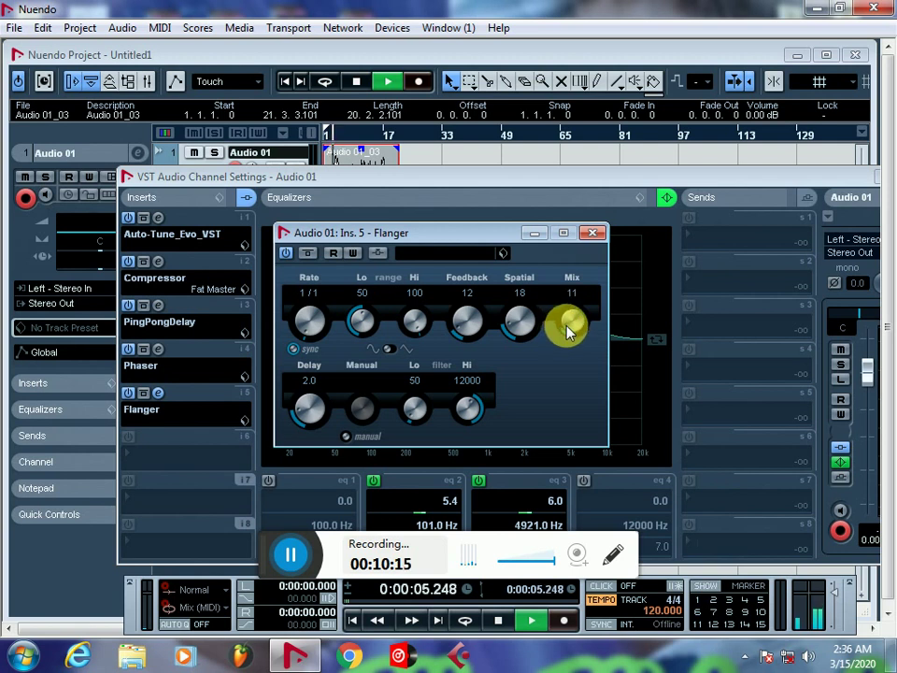
left_click_drag(315, 336, 301, 338)
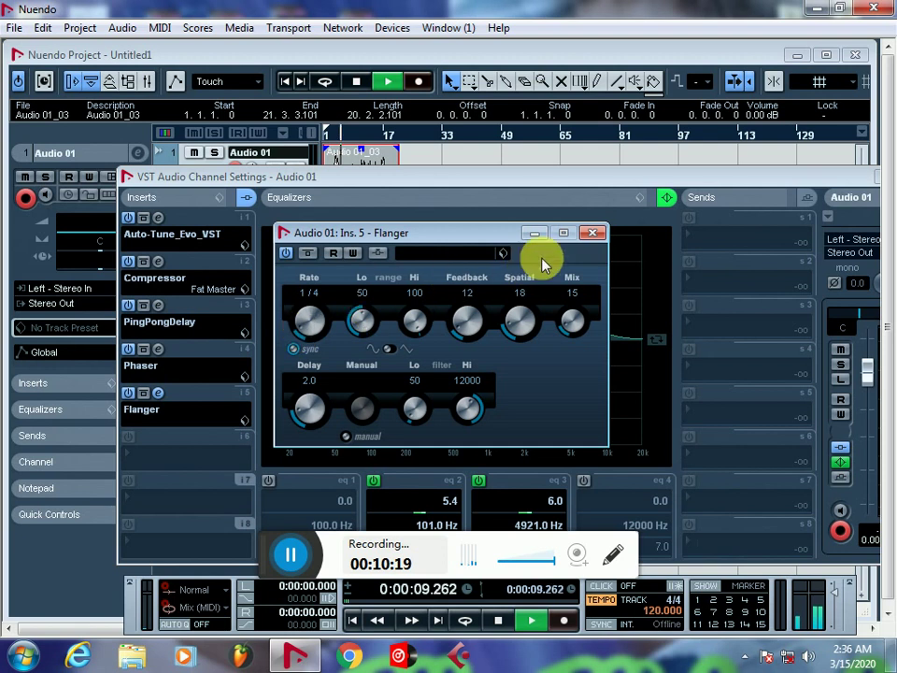
left_click(587, 234)
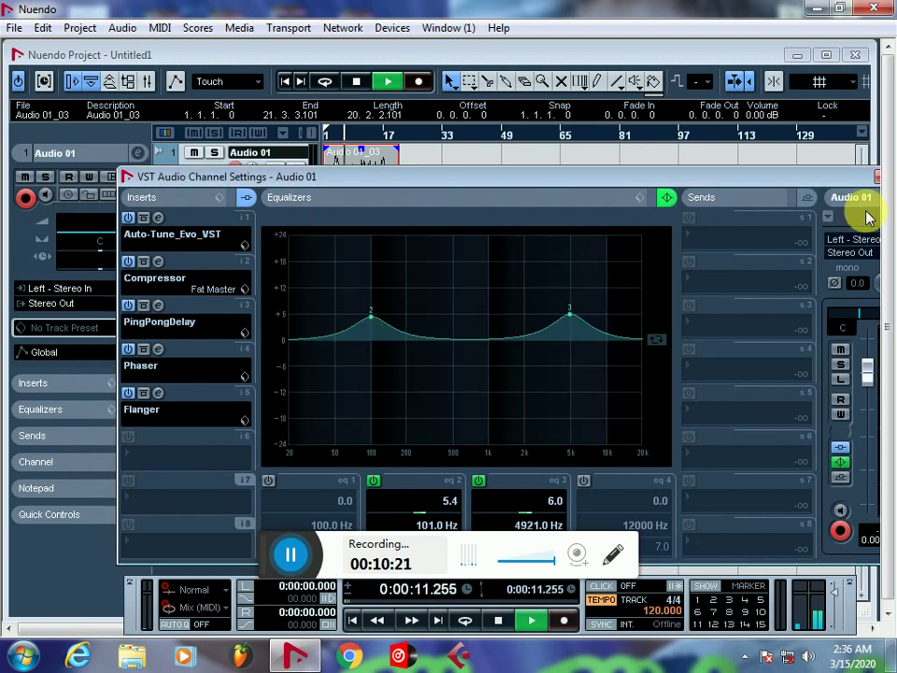
Close the channel settings window and compare the playing take with Audio 01's equalizer bypassed and re-enabled.
left_click_drag(875, 182, 663, 227)
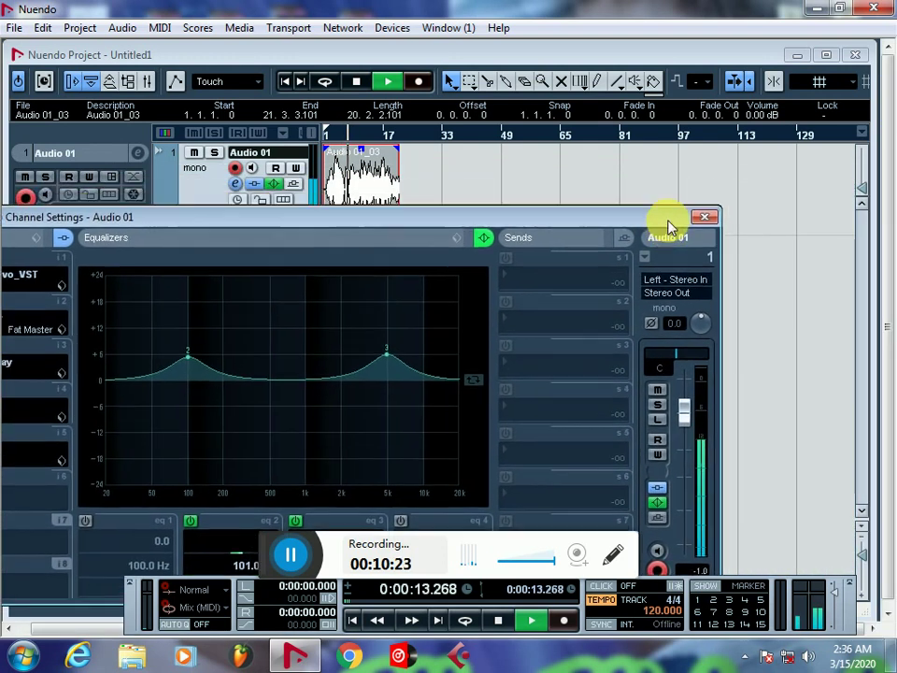
left_click(703, 219)
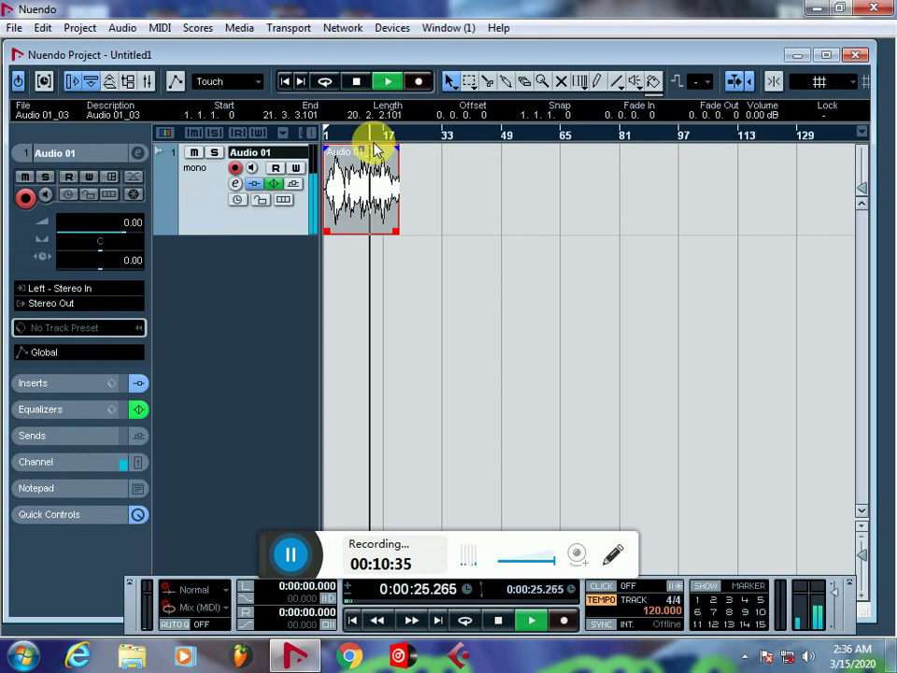
left_click(272, 184)
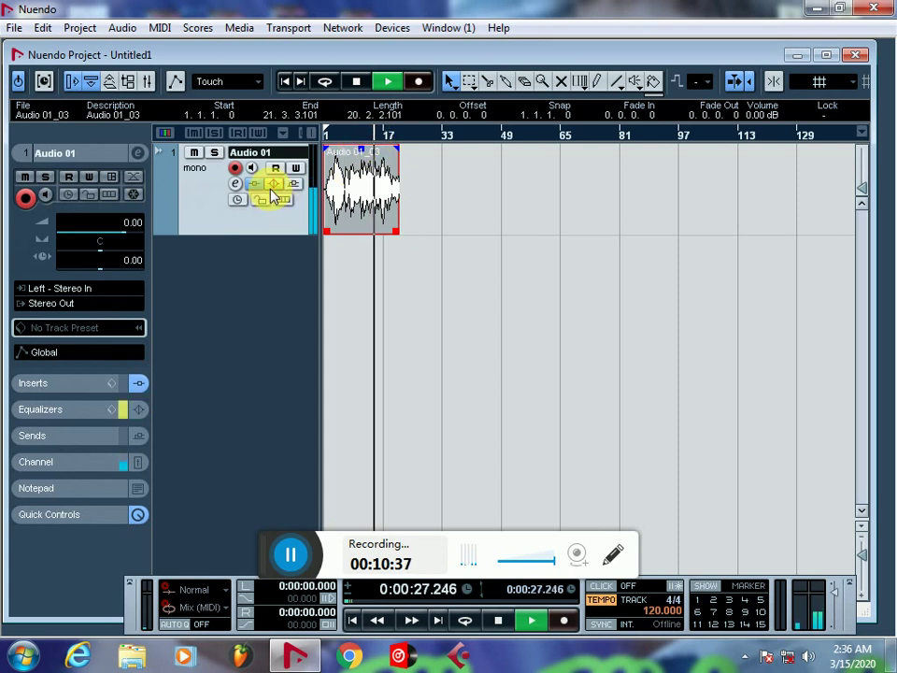
left_click(273, 185)
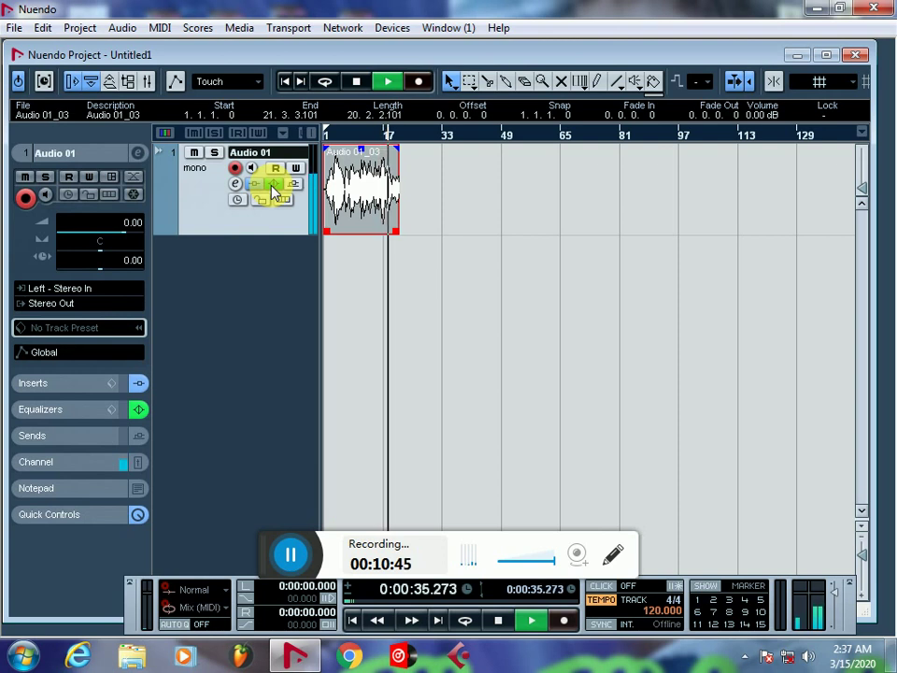
Replay the take from the start, comparing Audio 01's inserts and equalizer bypassed and re-enabled, and stop playback.
key("space")
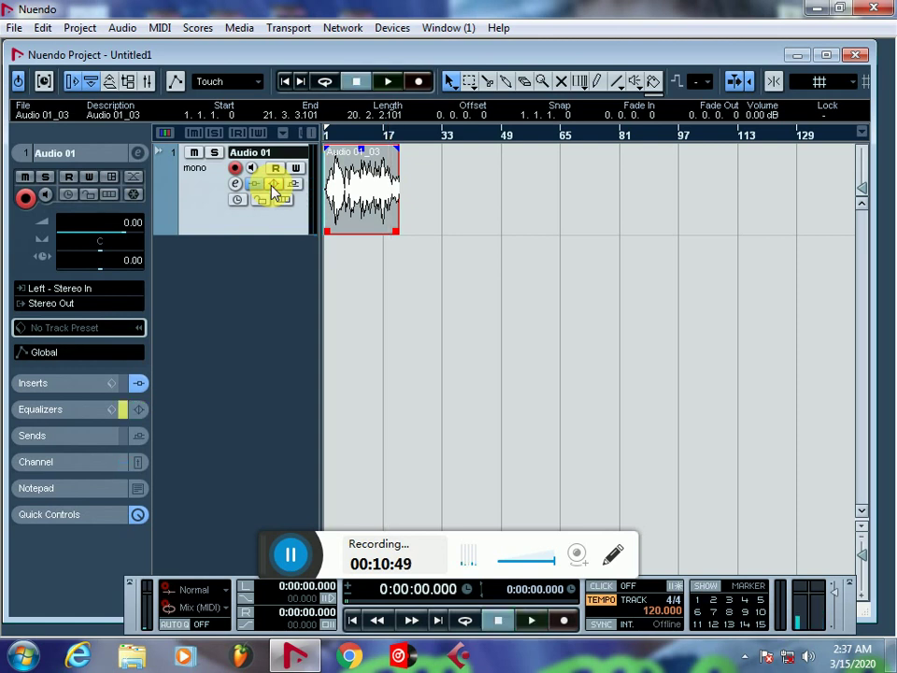
key("space")
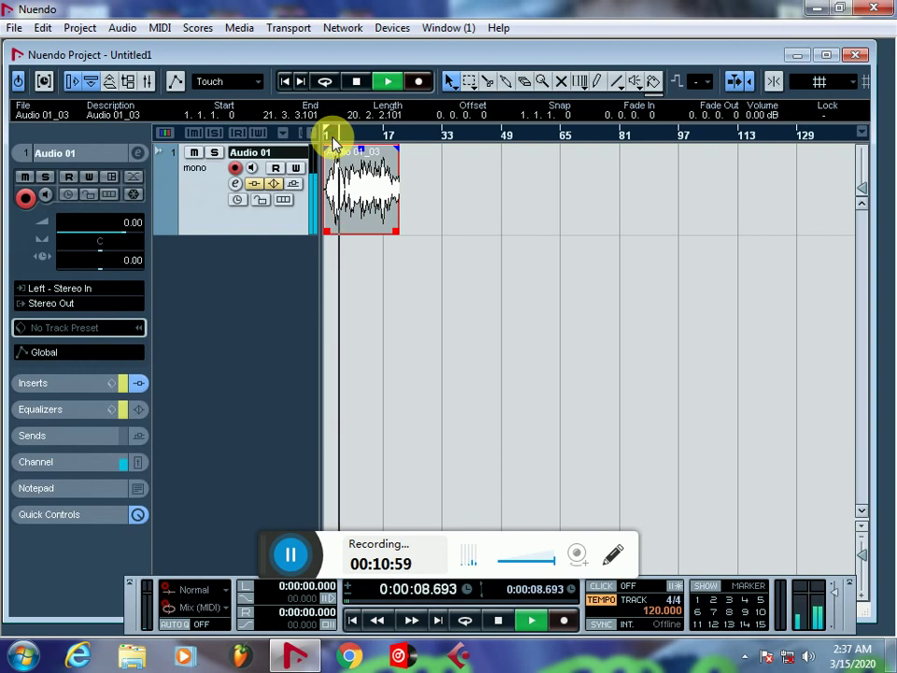
left_click(274, 185)
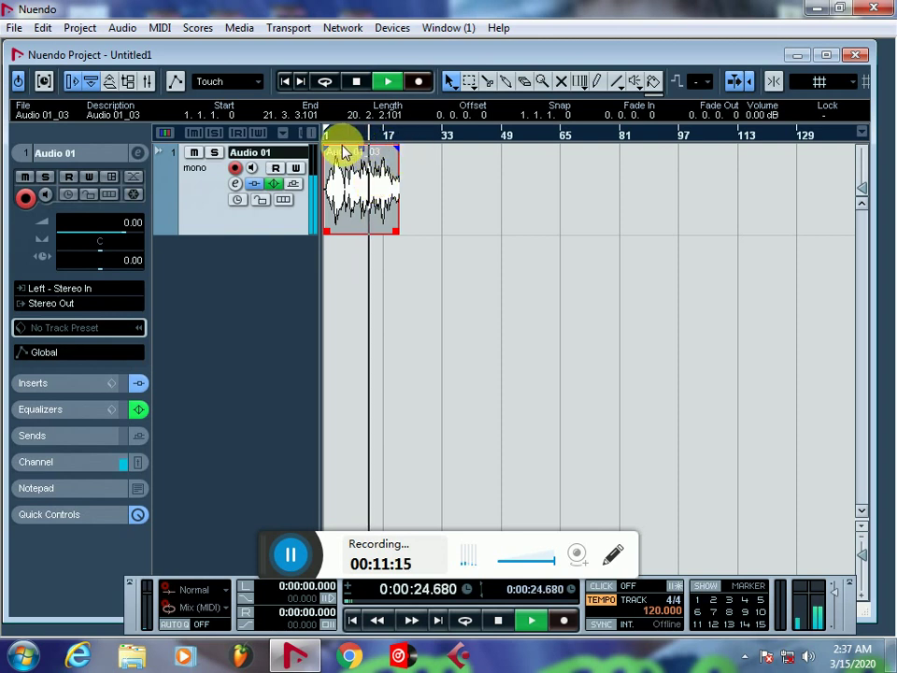
key("space")
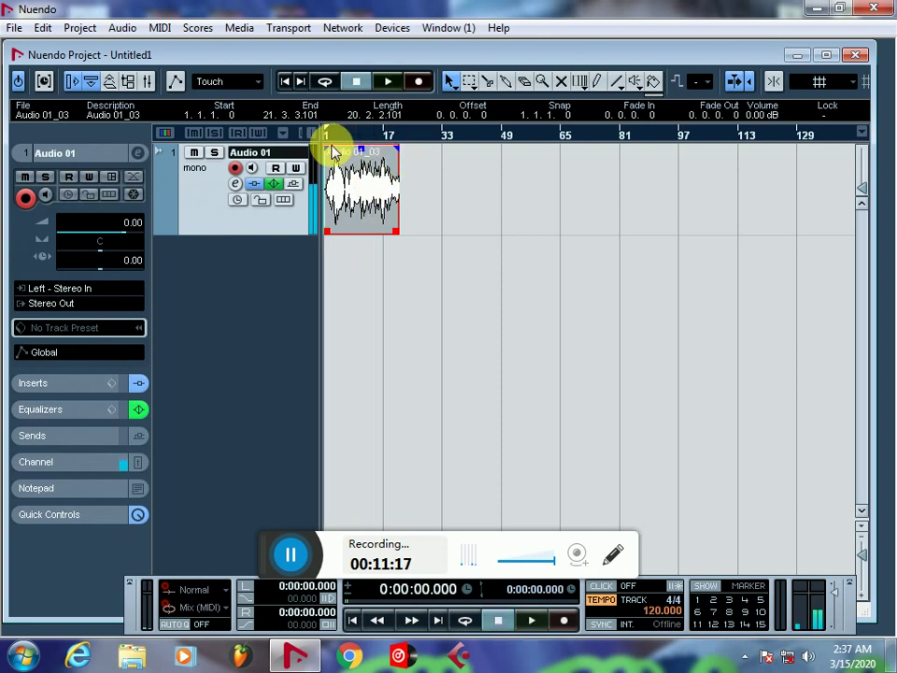
Close the Untitled1 project without saving it and exit Nuendo.
left_click(874, 11)
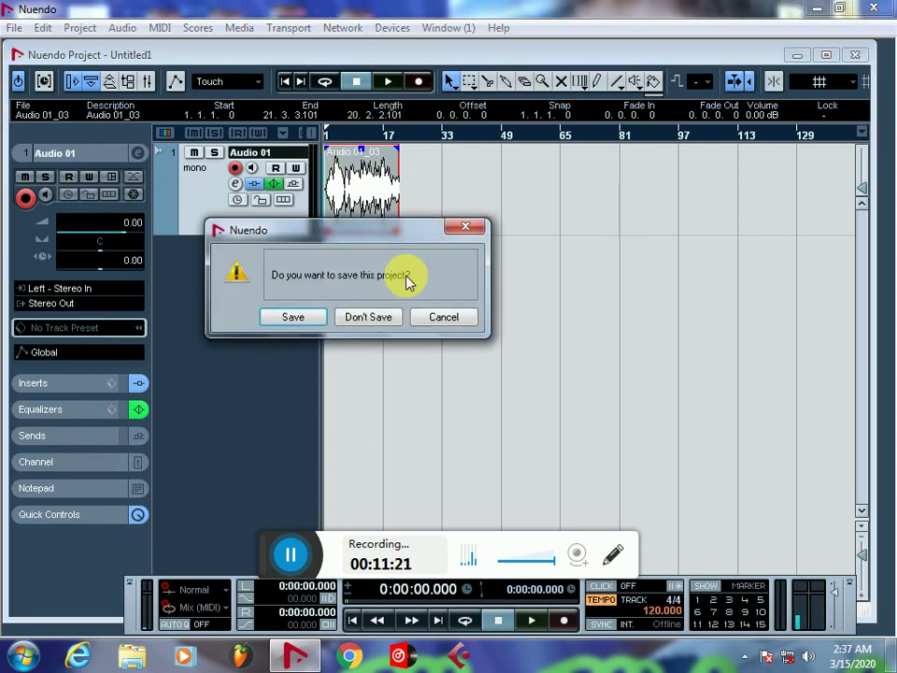
left_click(379, 318)
left_click(481, 318)
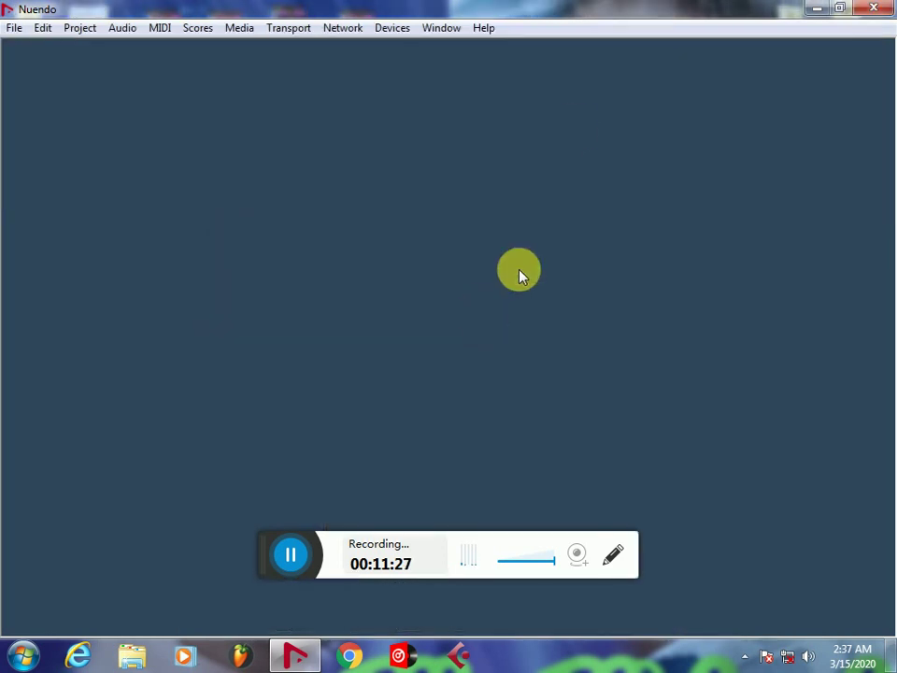
left_click(874, 11)
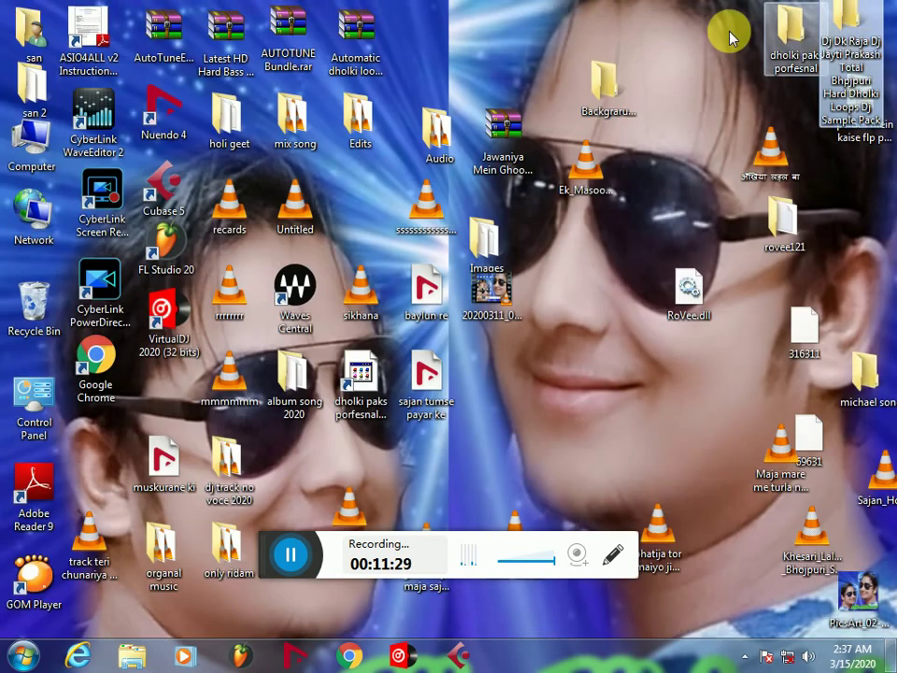
right_click(505, 49)
left_click(541, 100)
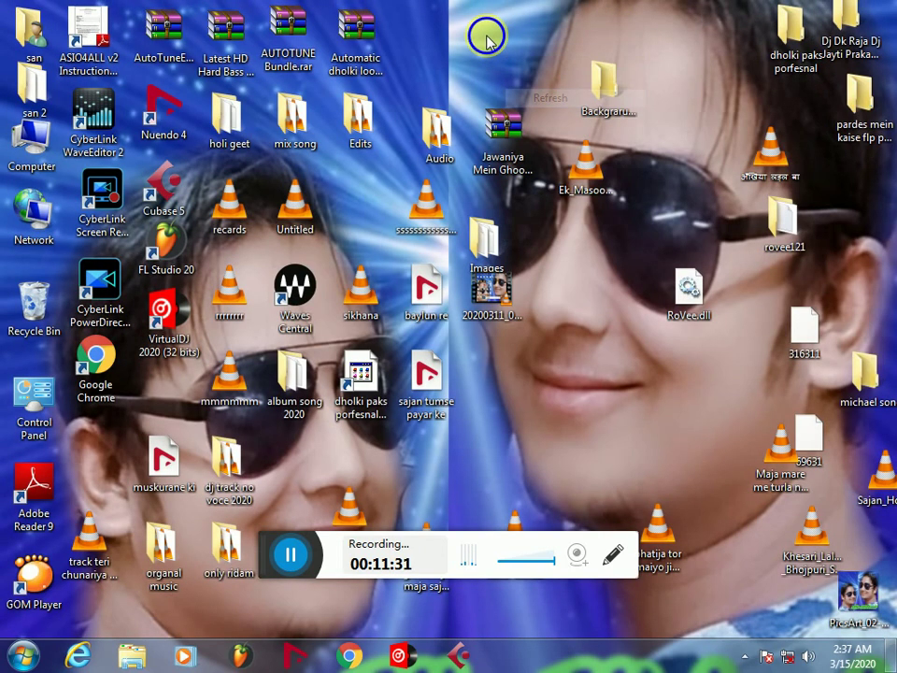
right_click(487, 35)
left_click(538, 86)
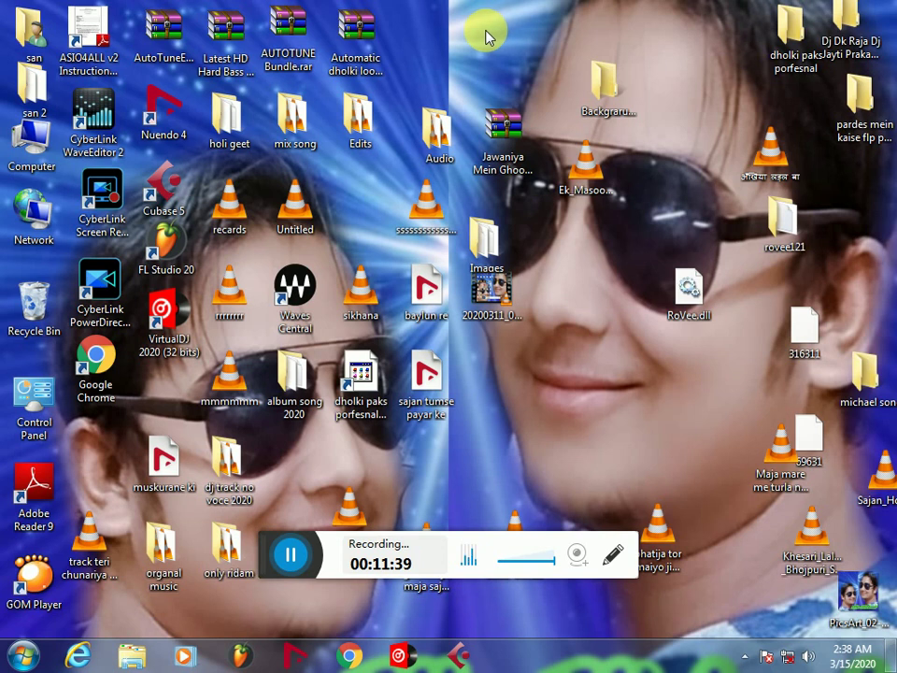
right_click(482, 24)
left_click(524, 73)
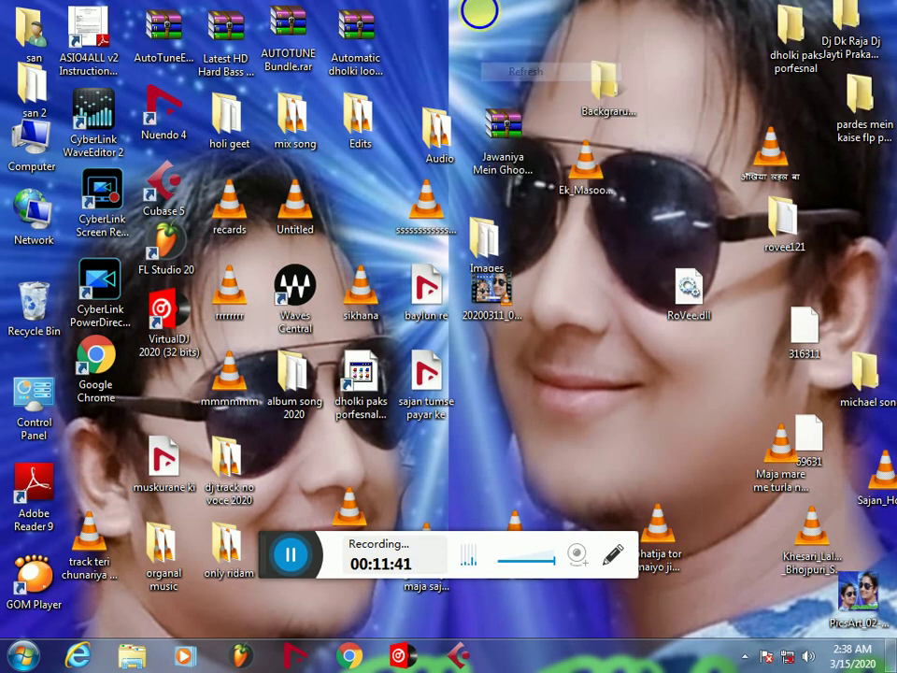
right_click(483, 11)
left_click(523, 60)
right_click(506, 47)
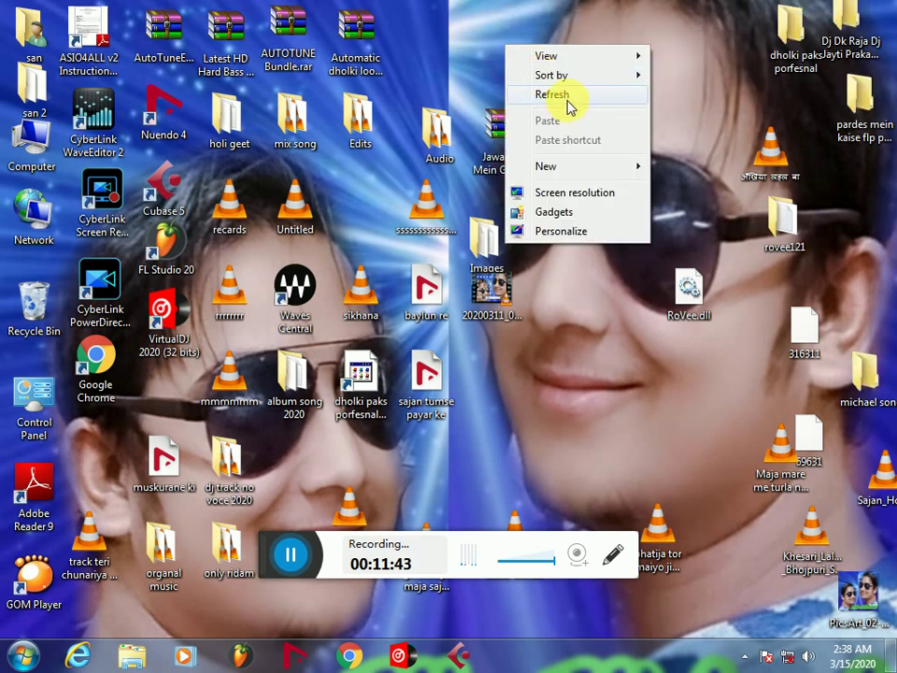
left_click(561, 94)
right_click(512, 59)
mouse_move(536, 92)
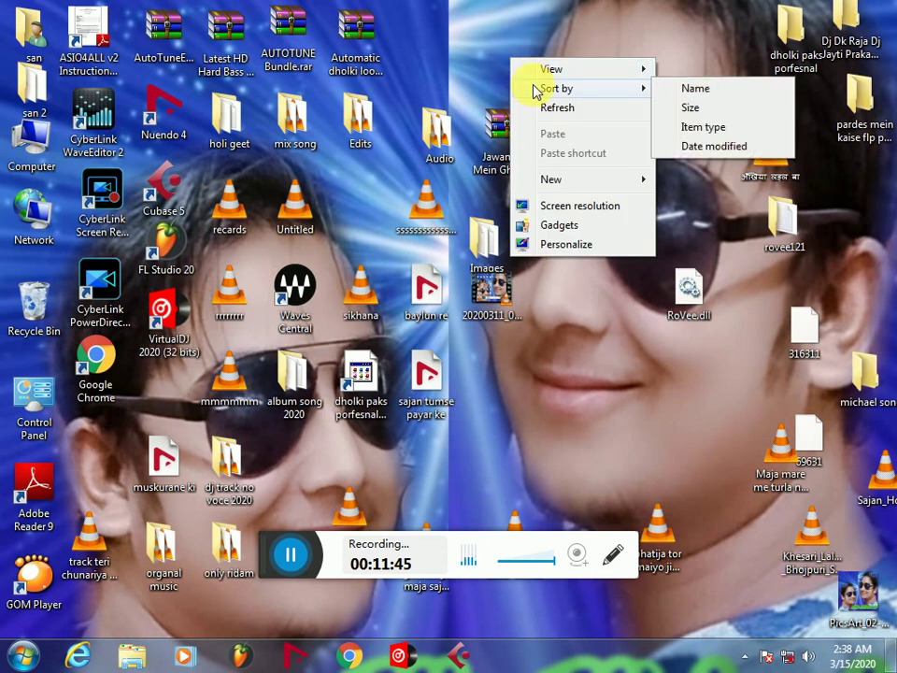
right_click(471, 24)
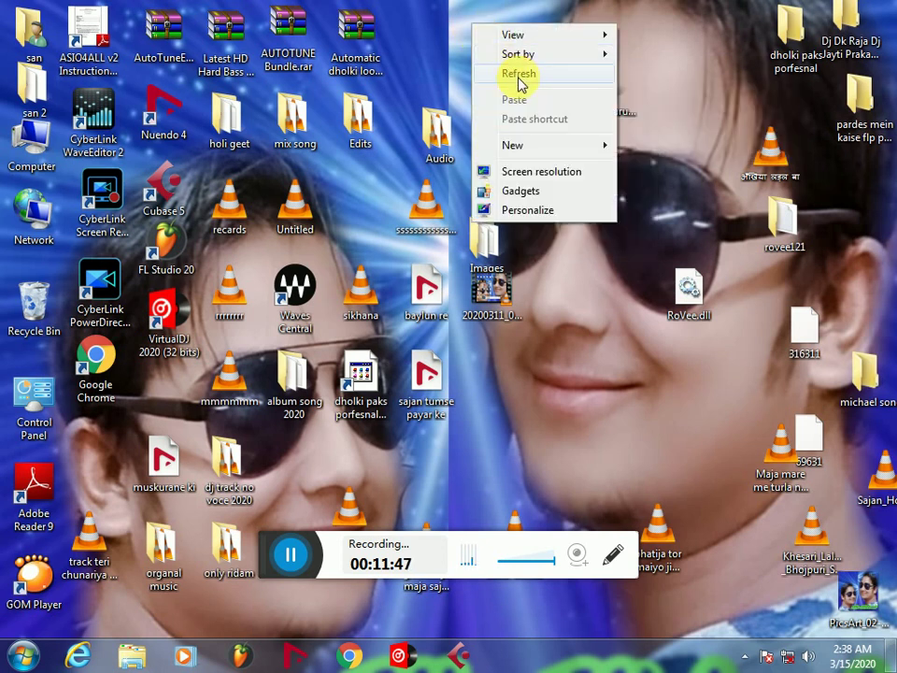
left_click(521, 84)
right_click(505, 44)
left_click(515, 89)
right_click(455, 36)
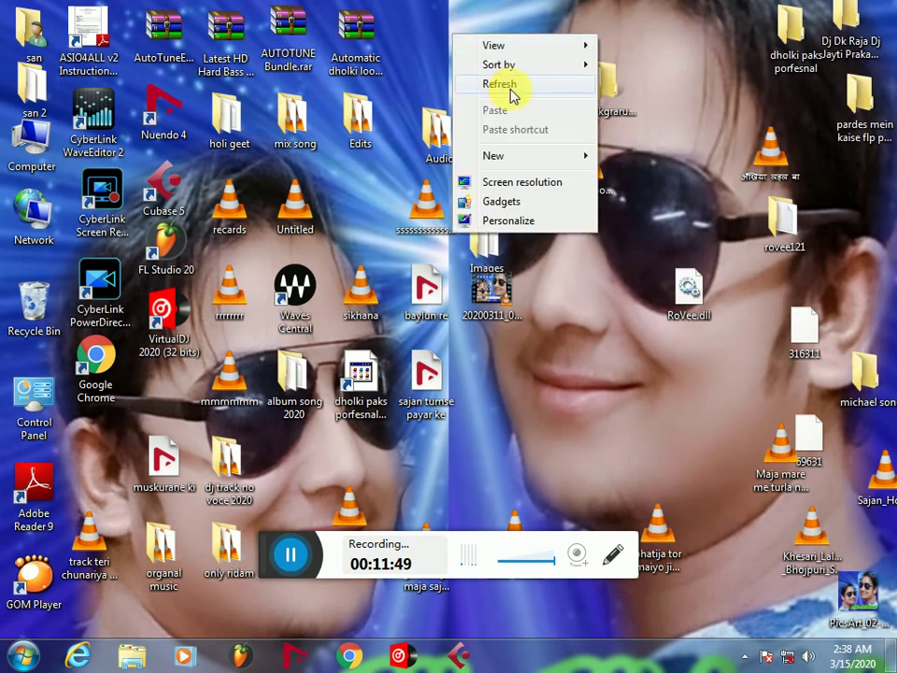
left_click(511, 89)
right_click(504, 45)
mouse_move(527, 89)
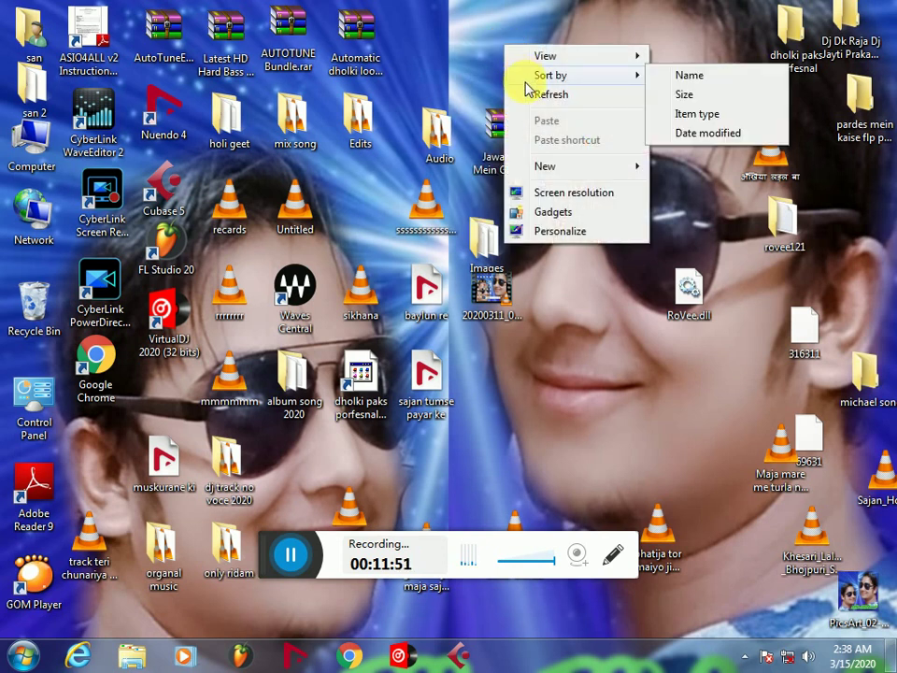
left_click(479, 33)
right_click(487, 19)
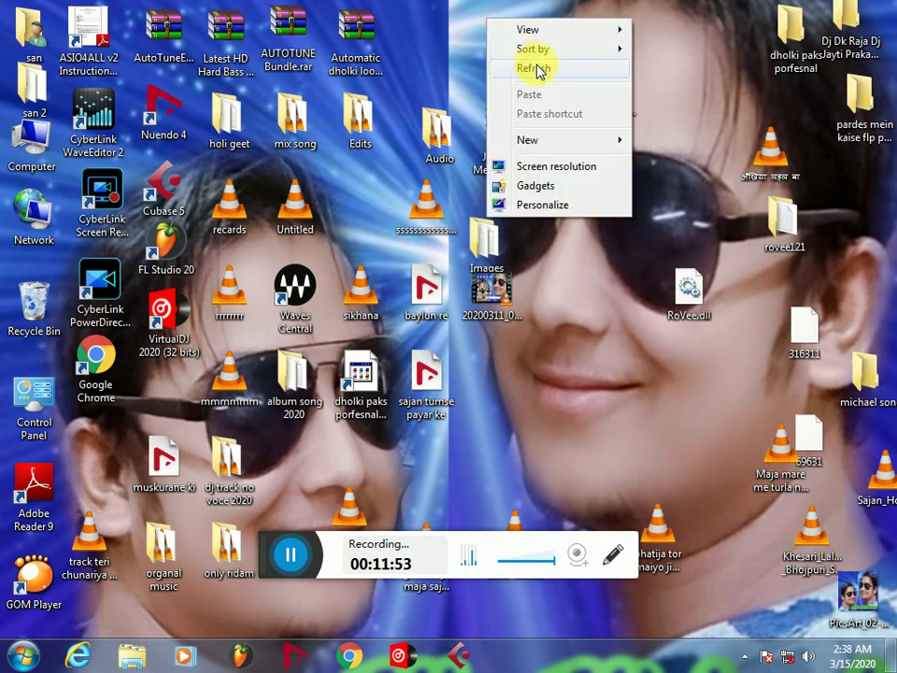
left_click(540, 78)
right_click(465, 12)
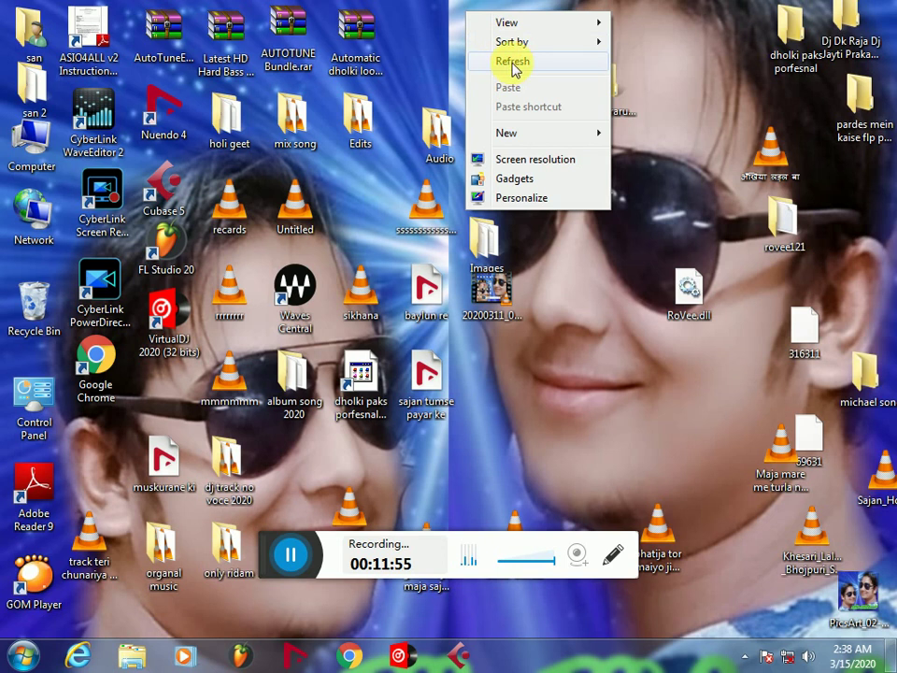
left_click(513, 70)
right_click(481, 32)
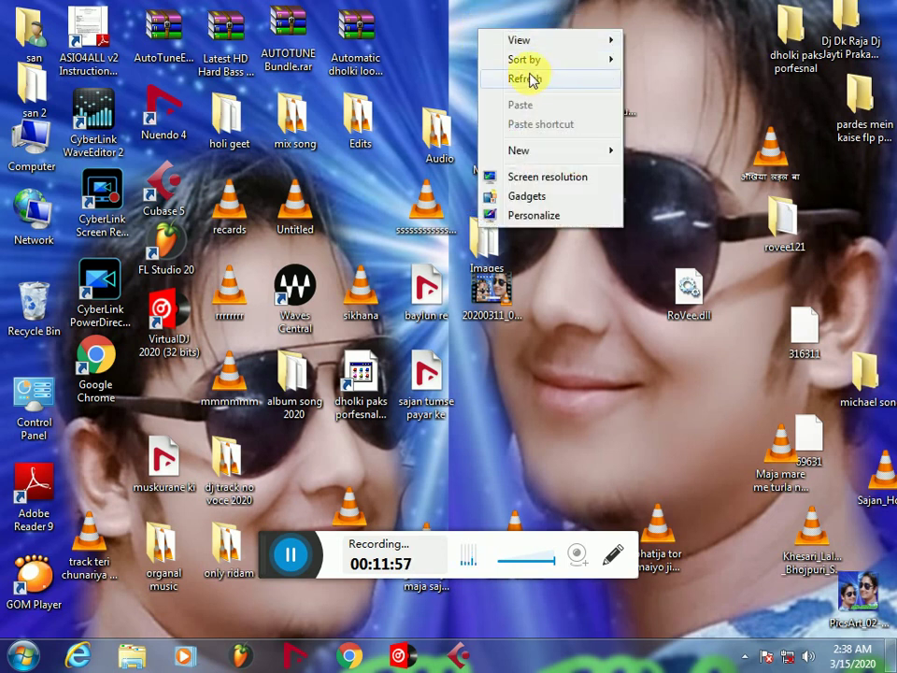
left_click(531, 79)
right_click(472, 26)
left_click(524, 82)
right_click(464, 34)
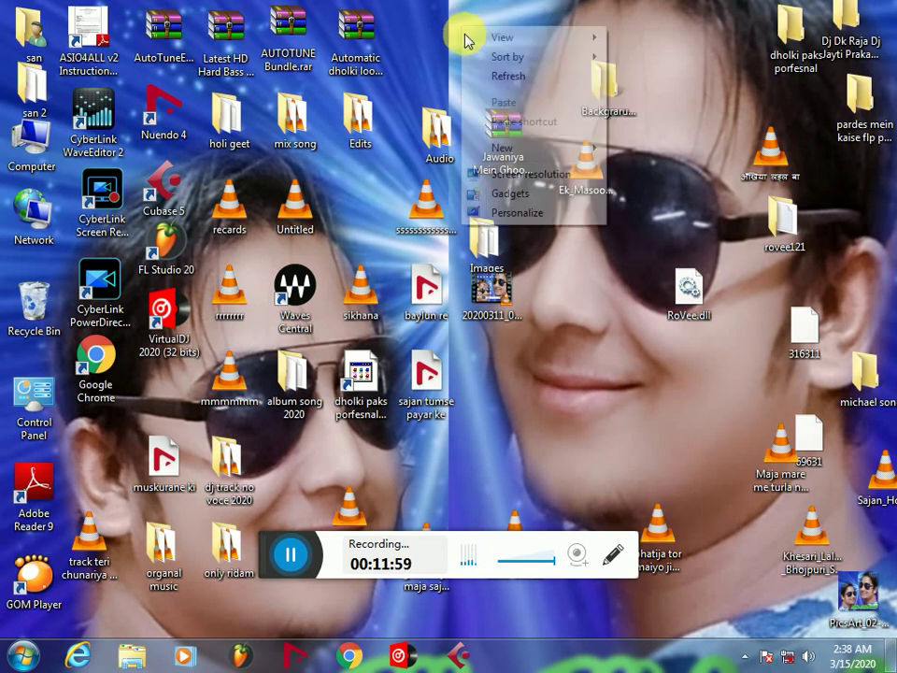